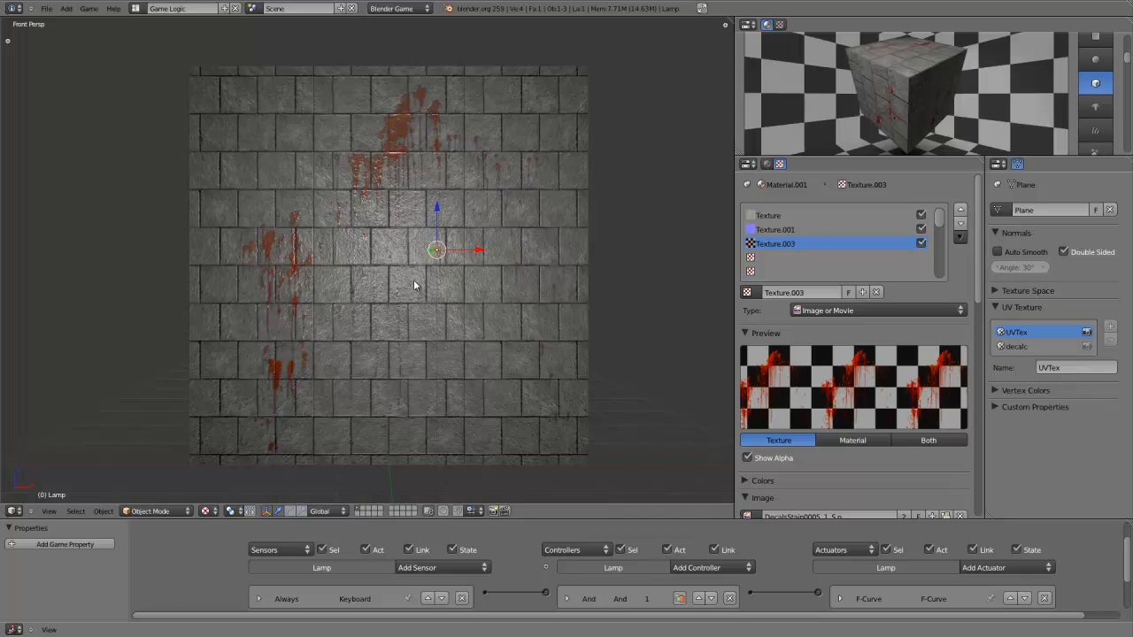
Step: Move the lamp across the blood-stained stone wall in front view to examine how the surface reacts to light
middle_click_drag(415, 283, 403, 280)
key("KP_1")
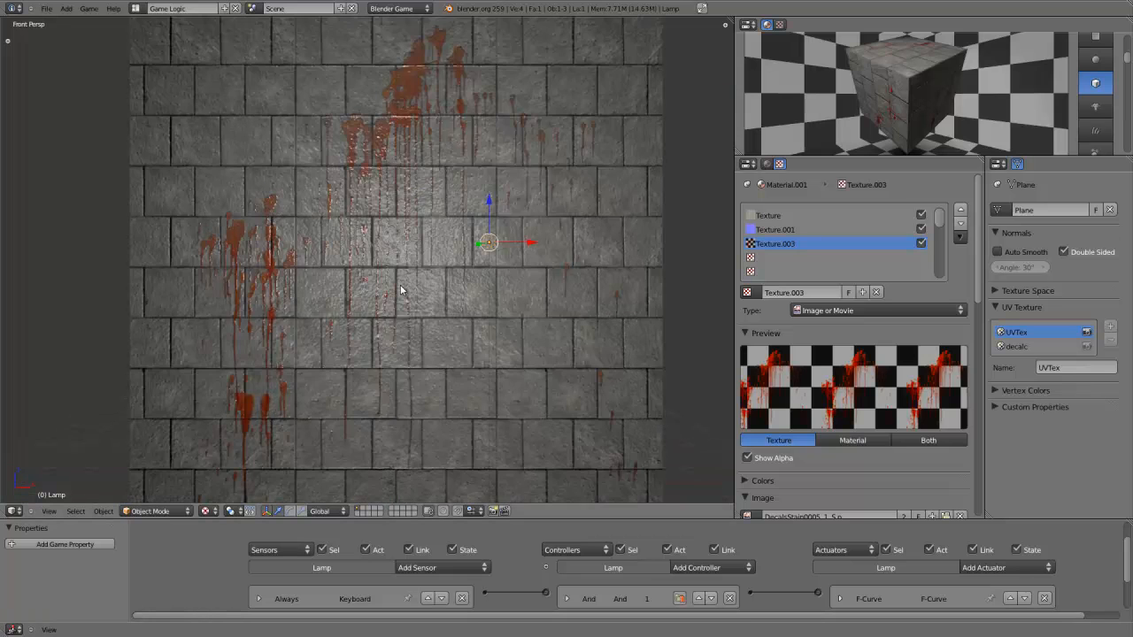
scroll(400, 284, "up", 1)
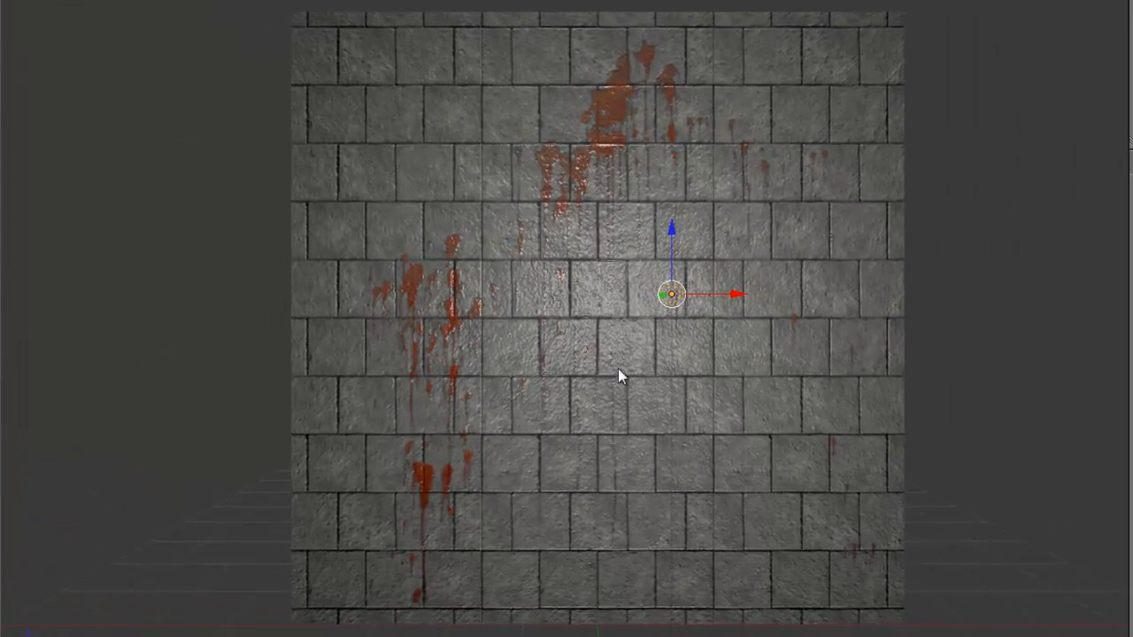
key("g")
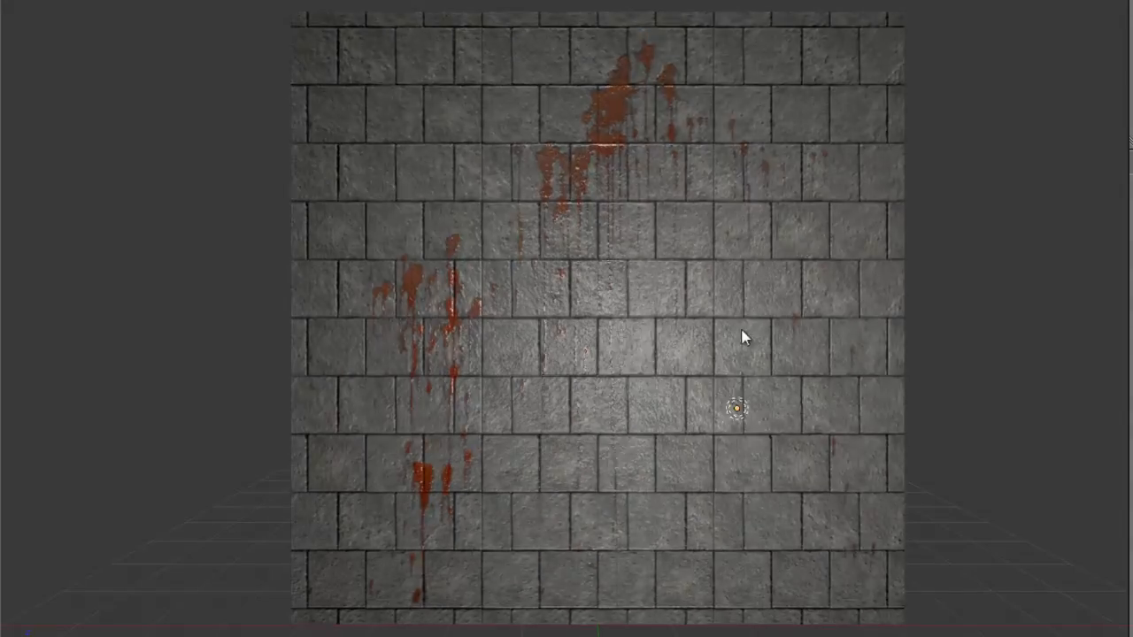
left_click(571, 276)
Step: Disable all three textures of the wall material and re-enable Texture and Texture.001 to compare their effect
left_click(1061, 280)
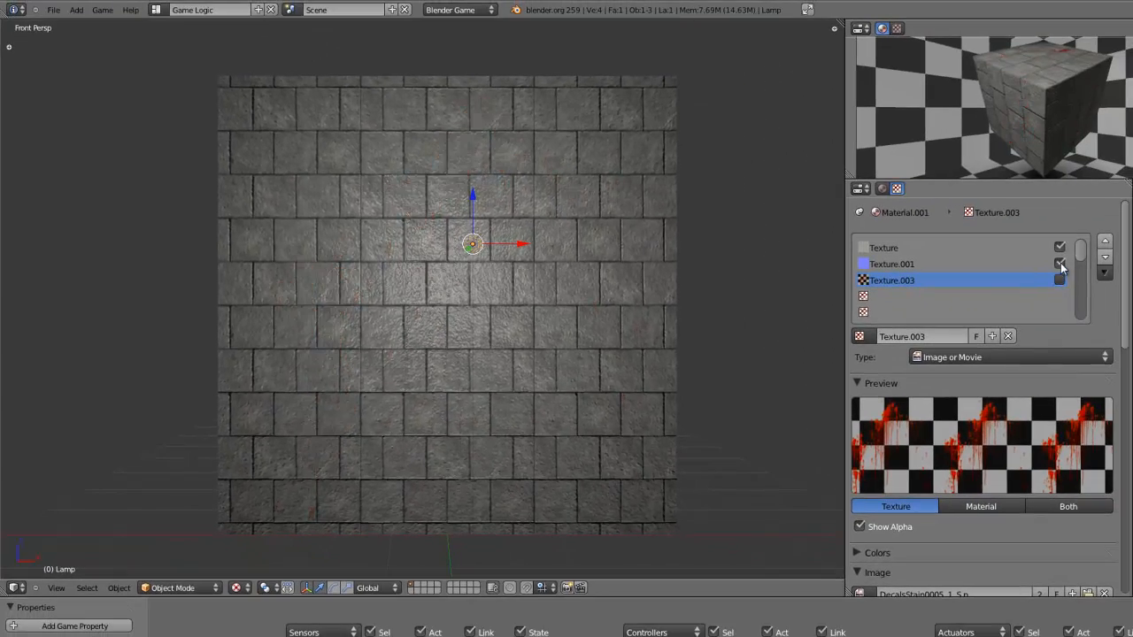
left_click(1060, 265)
left_click(1059, 248)
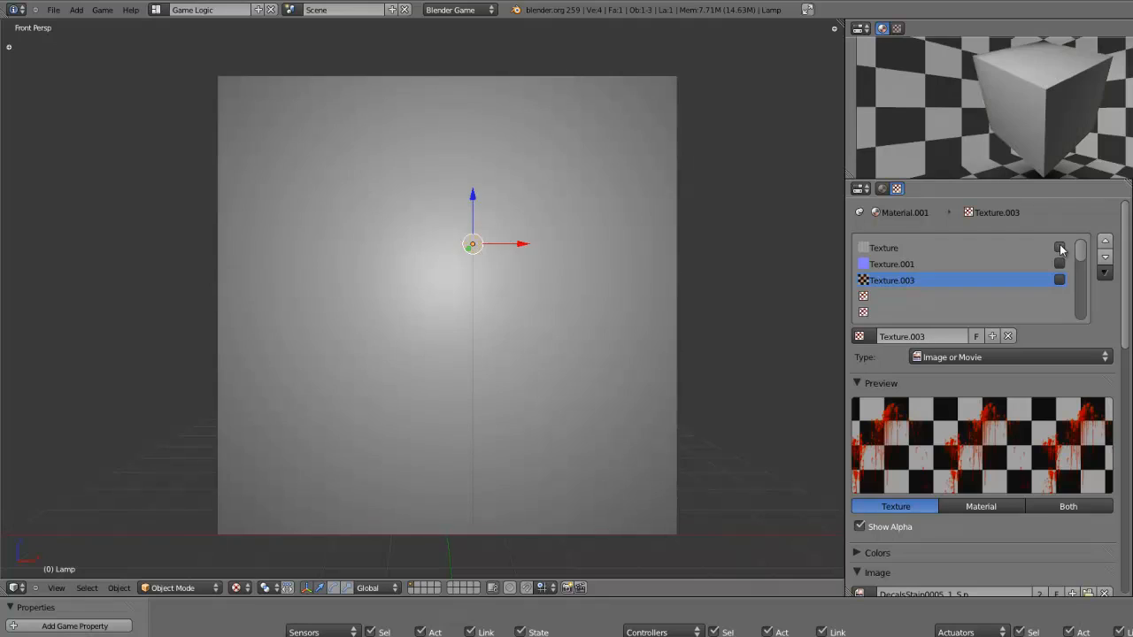
left_click(1059, 248)
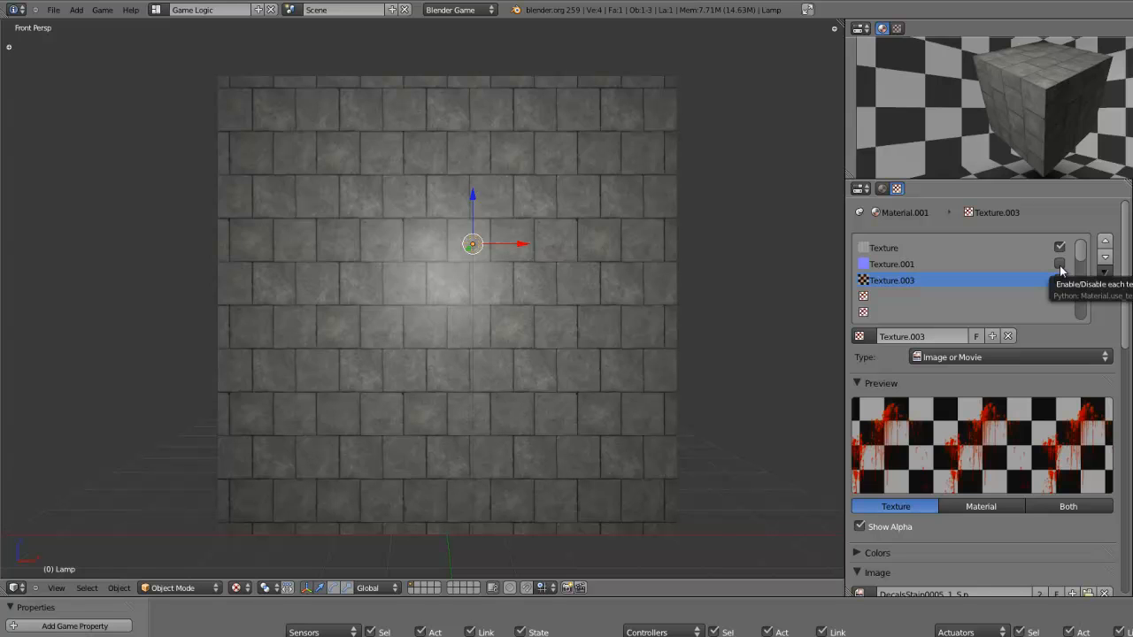
left_click(1059, 266)
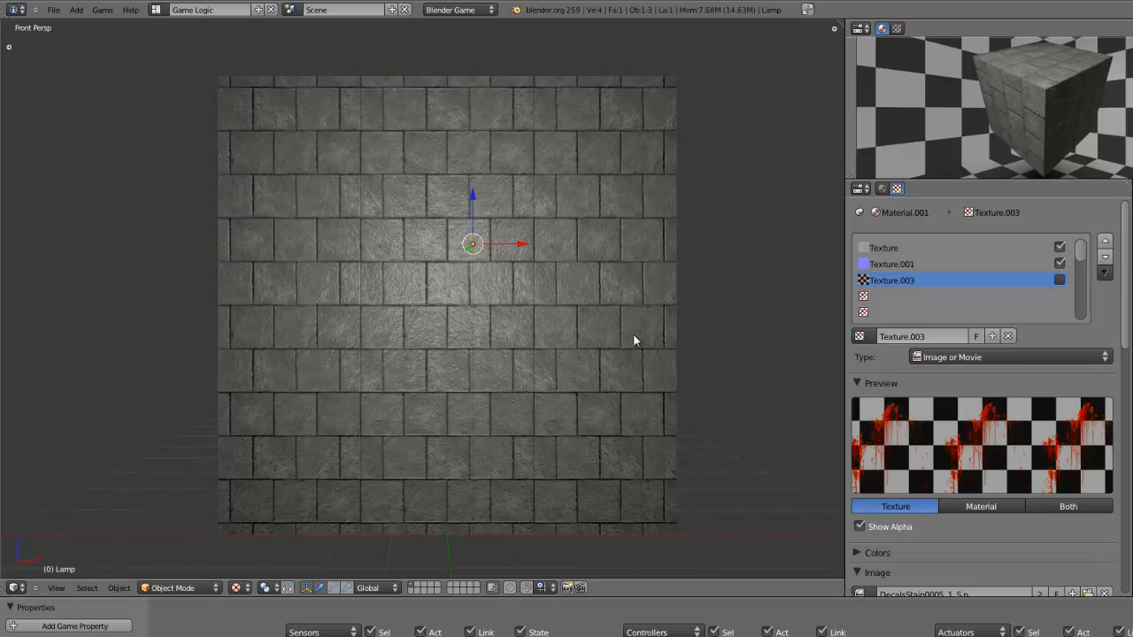
Step: Move the lamp over the wall without and with Texture.003 enabled to examine the blood decal's shading
key("g")
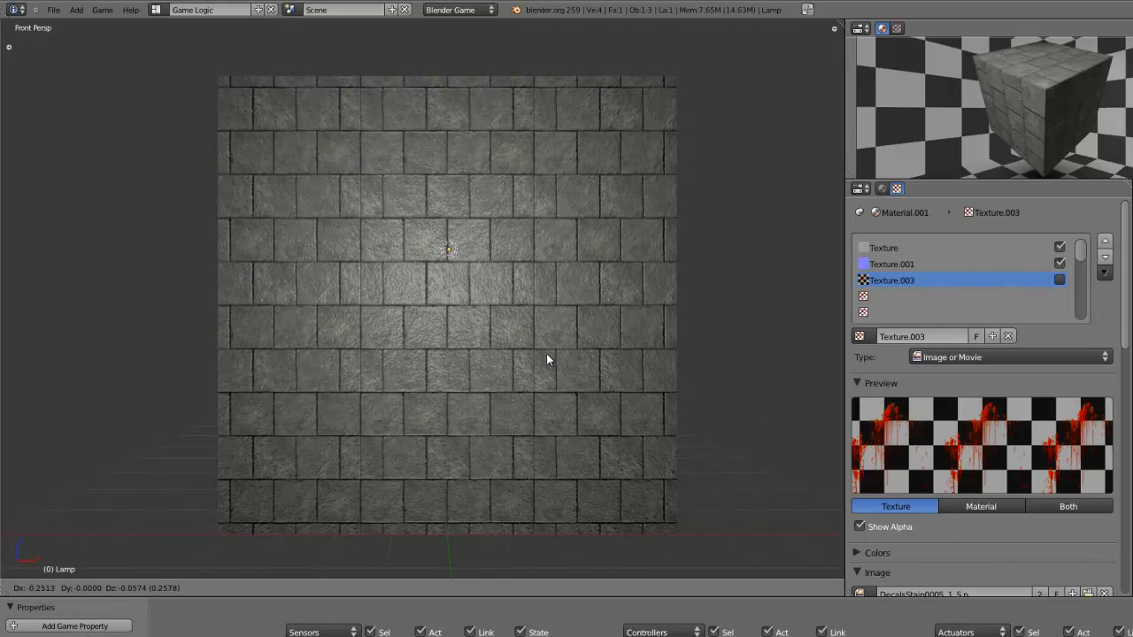
left_click(544, 353)
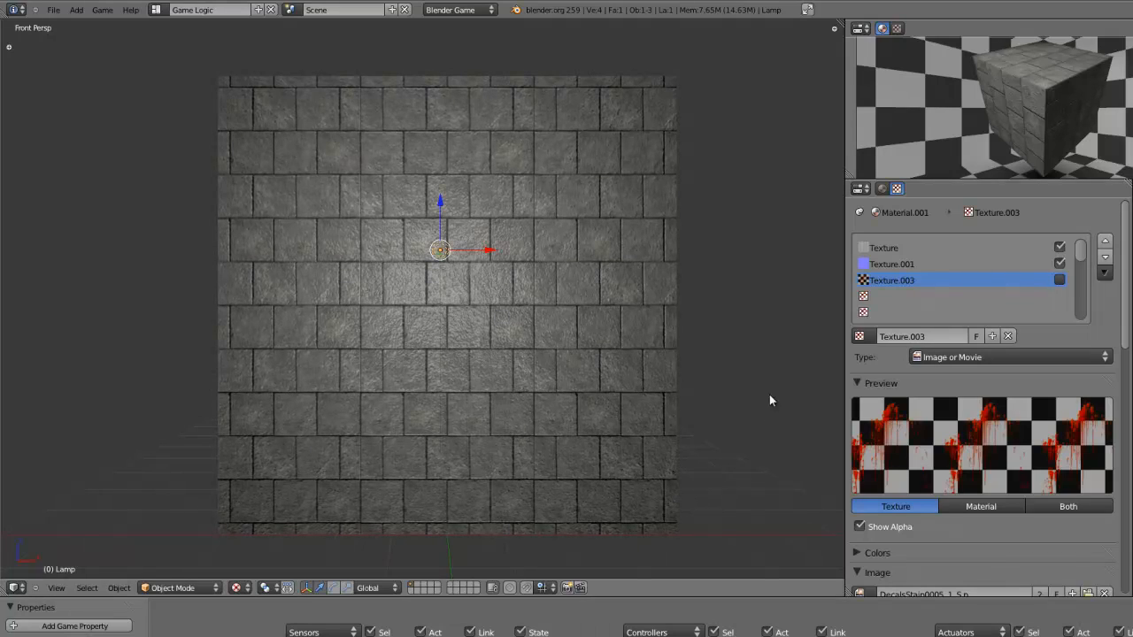
left_click(1060, 281)
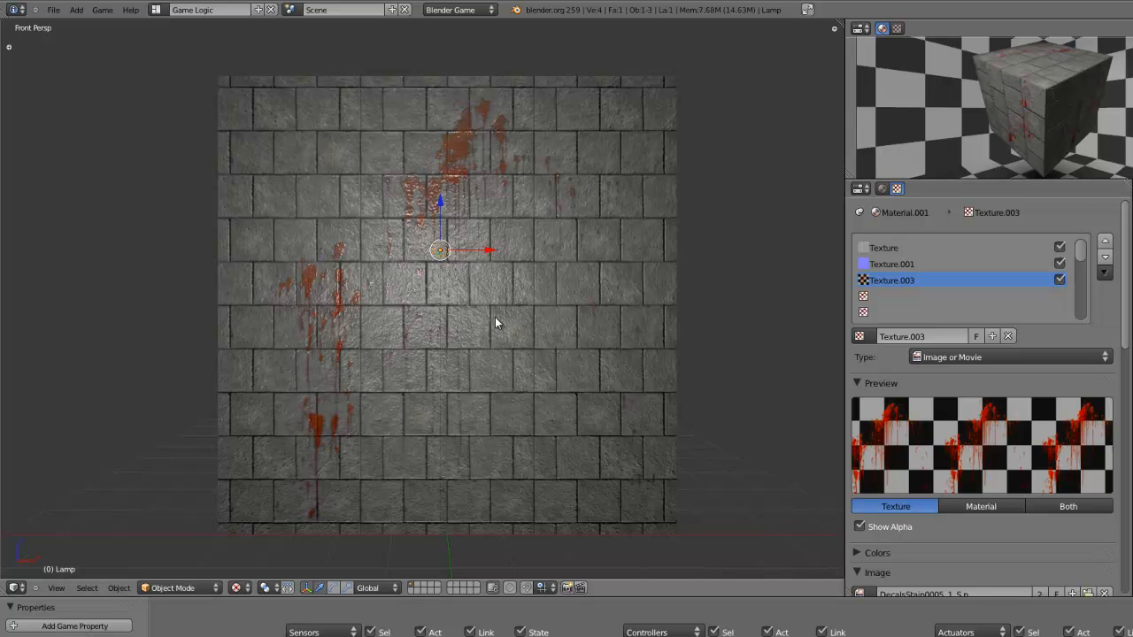
key("g")
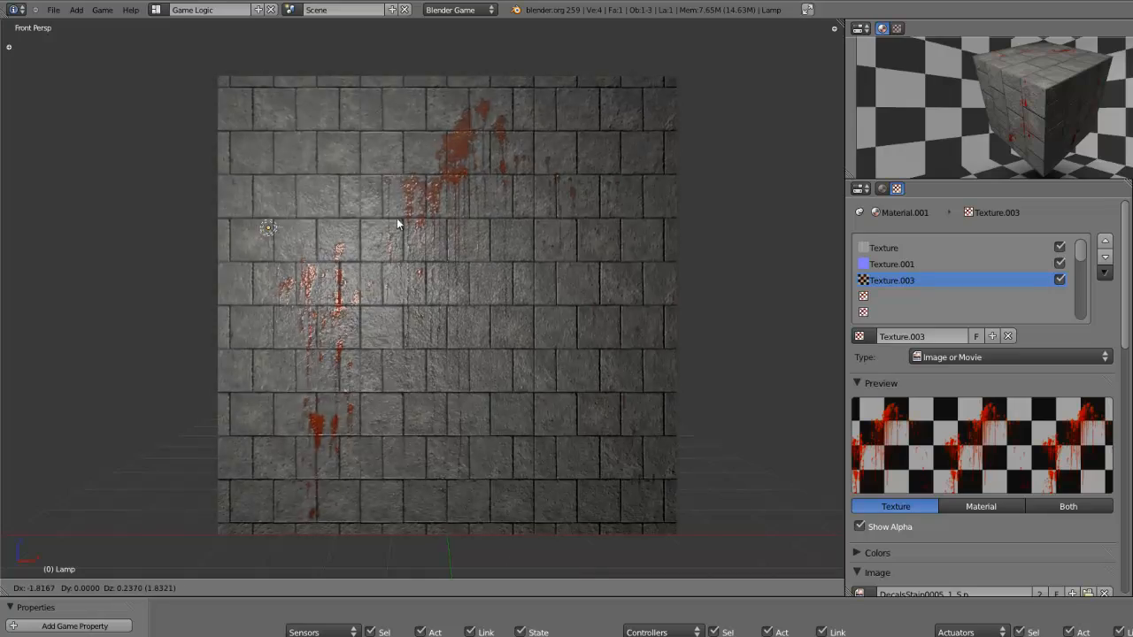
left_click(538, 347)
Step: Examine the wall from an angle and from the front, and run and exit a game engine preview
middle_click_drag(537, 347, 498, 292)
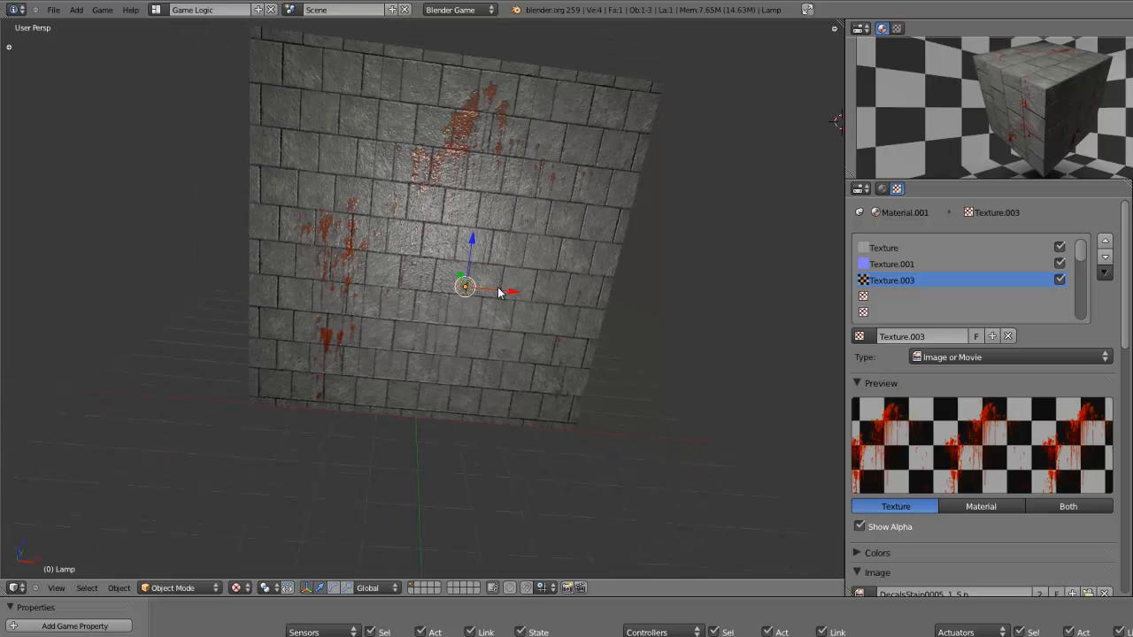
scroll(497, 288, "up", 2)
middle_click_drag(471, 246, 478, 295, "shift")
key("KP_1")
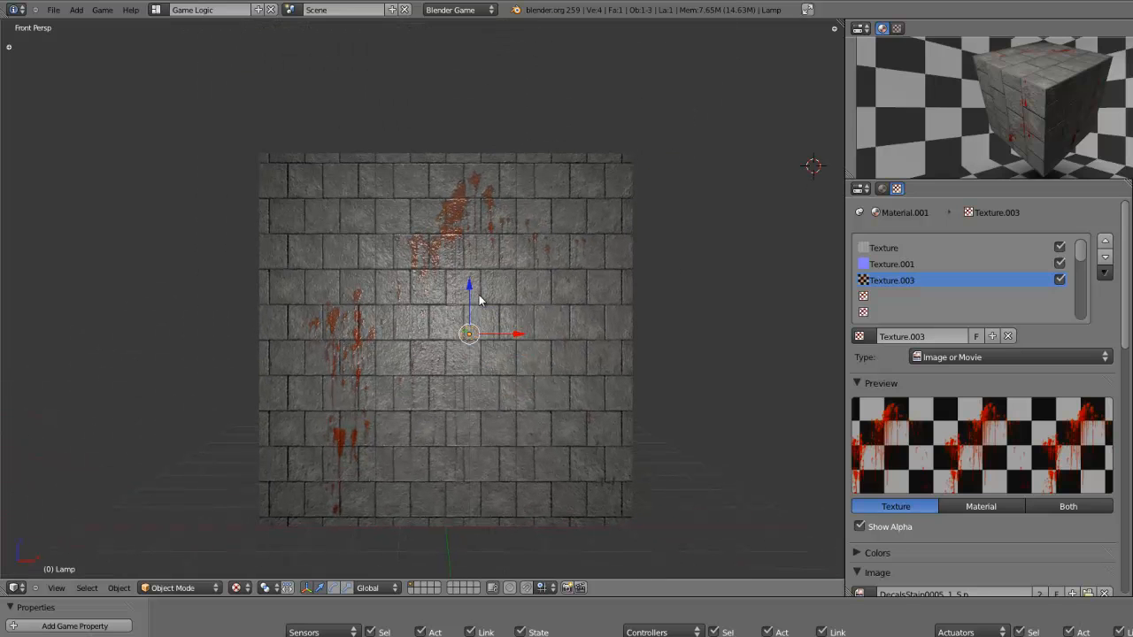
key("p")
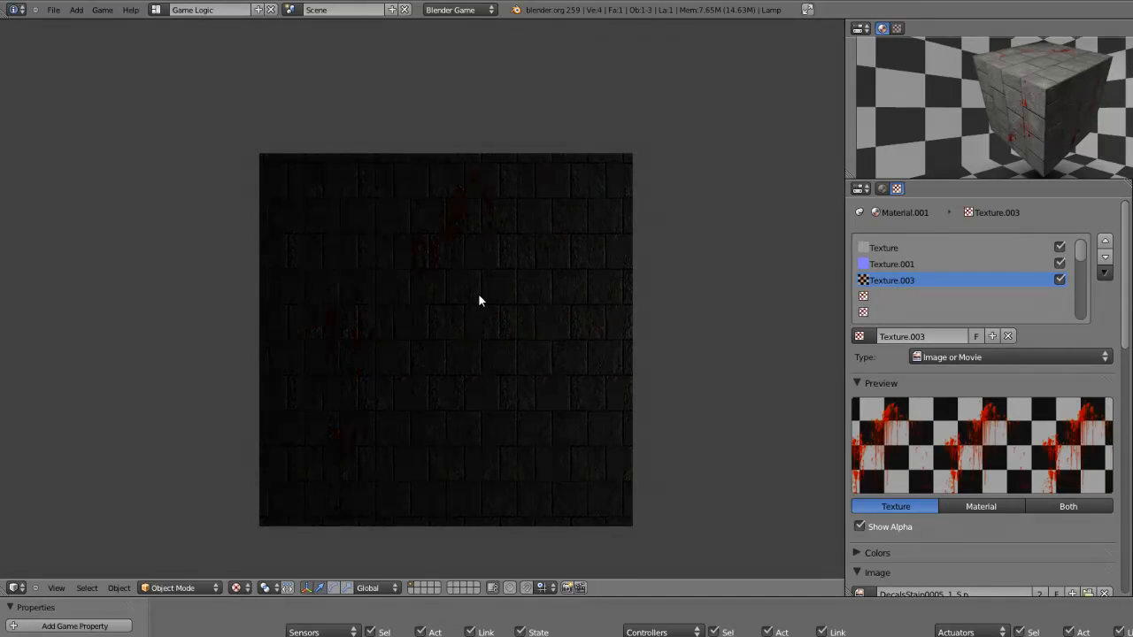
key("Escape")
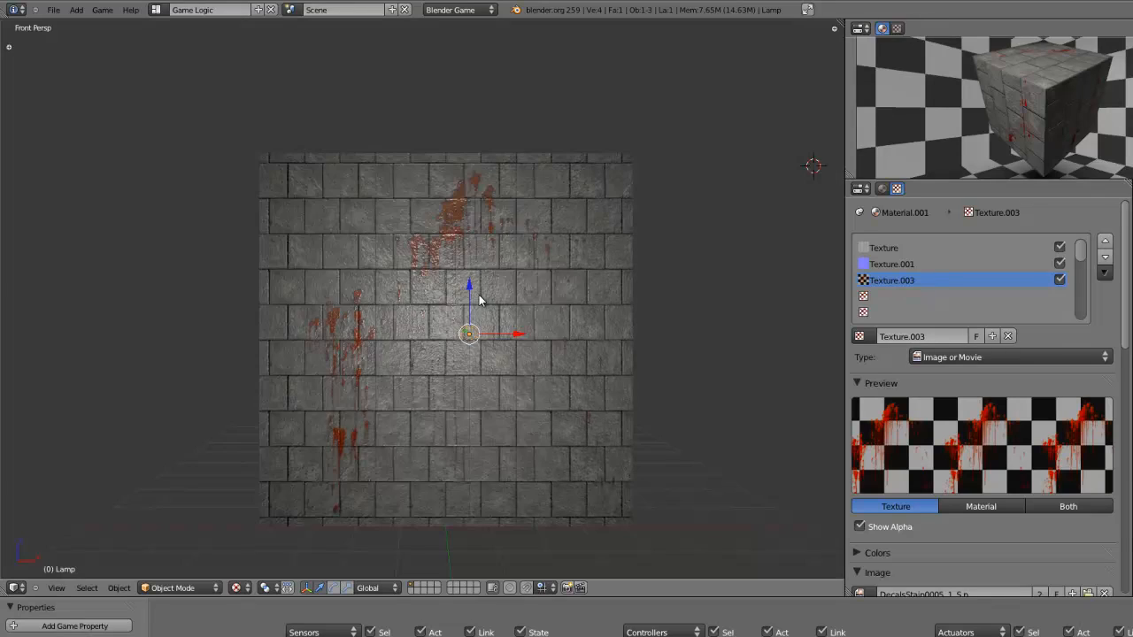
Step: Start a new file and delete the default cube
left_click(53, 10)
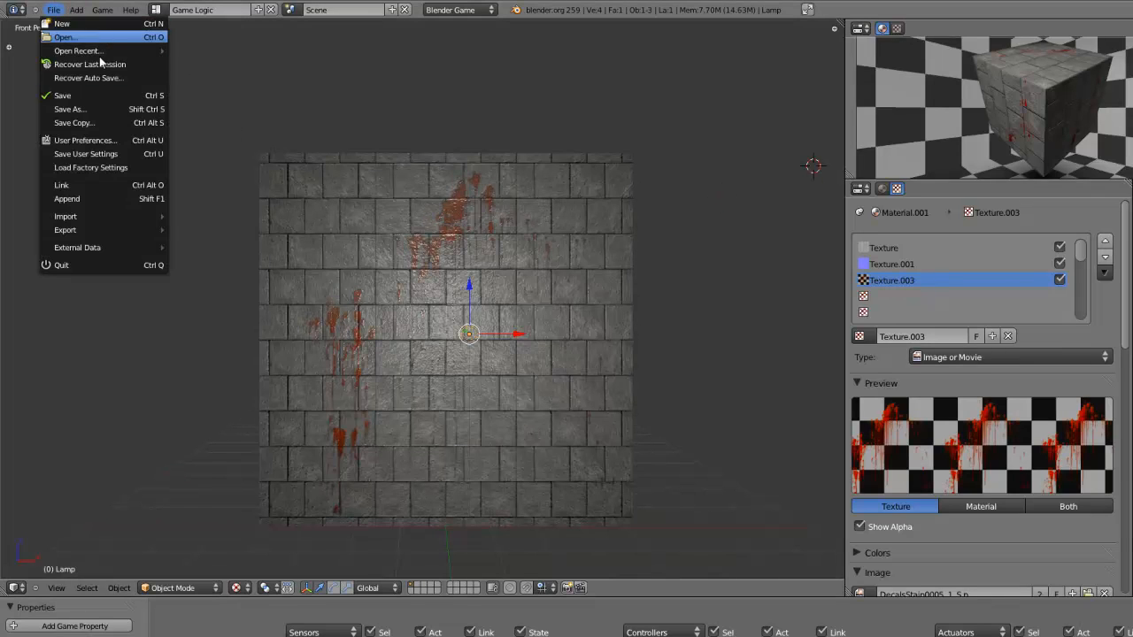
left_click(93, 24)
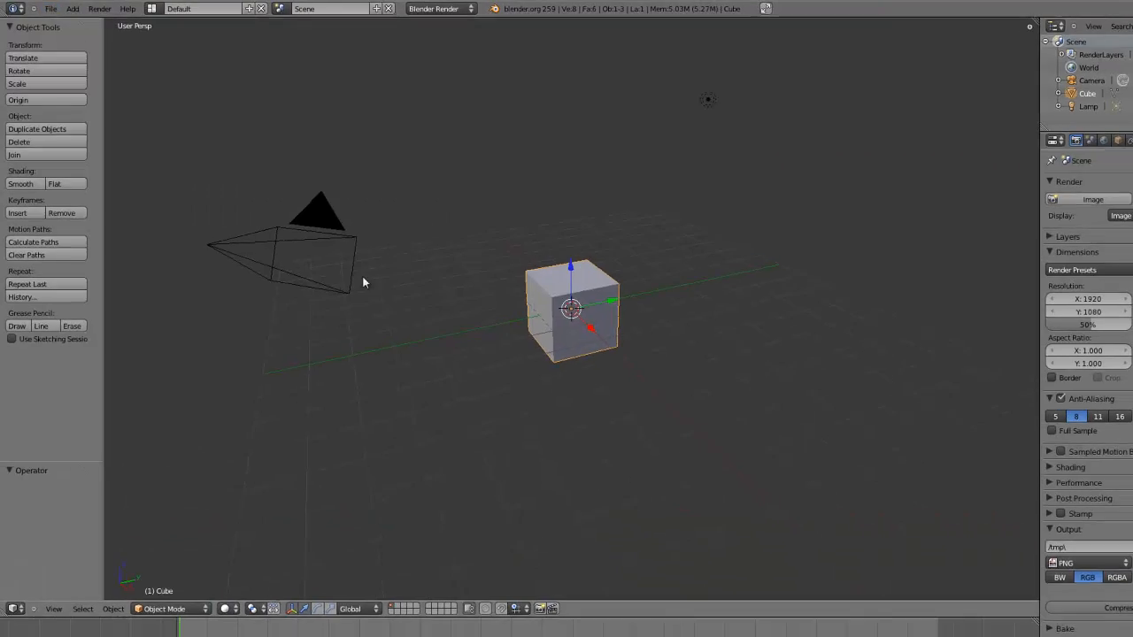
key("KP_1")
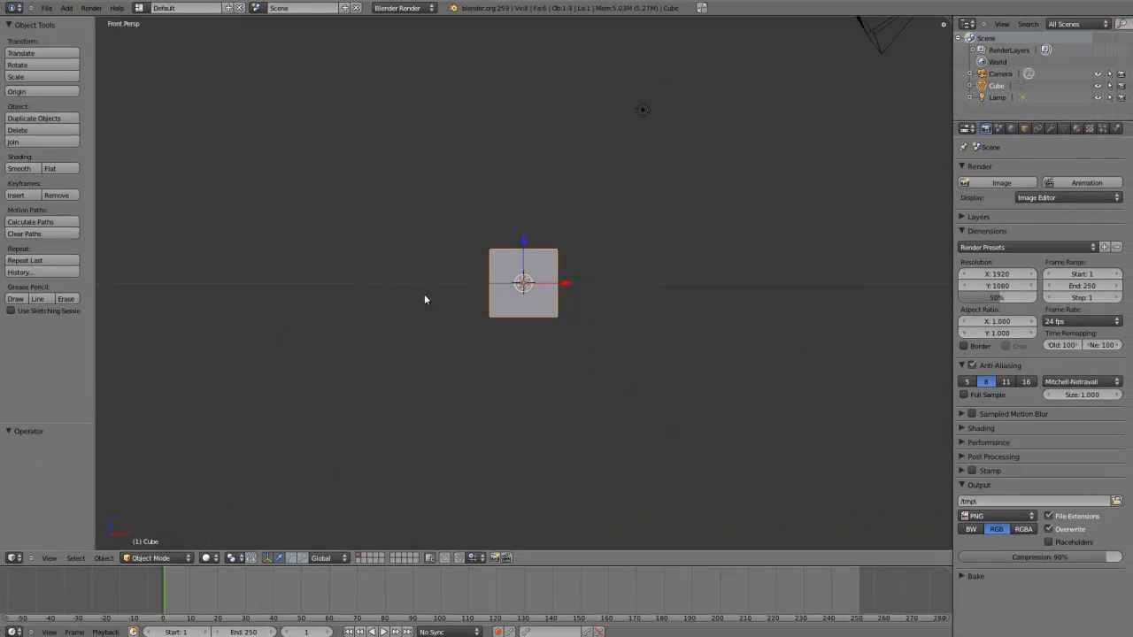
key("x")
left_click(423, 293)
Step: Add a plane mesh in front view, aligned to the view
key("shift+a")
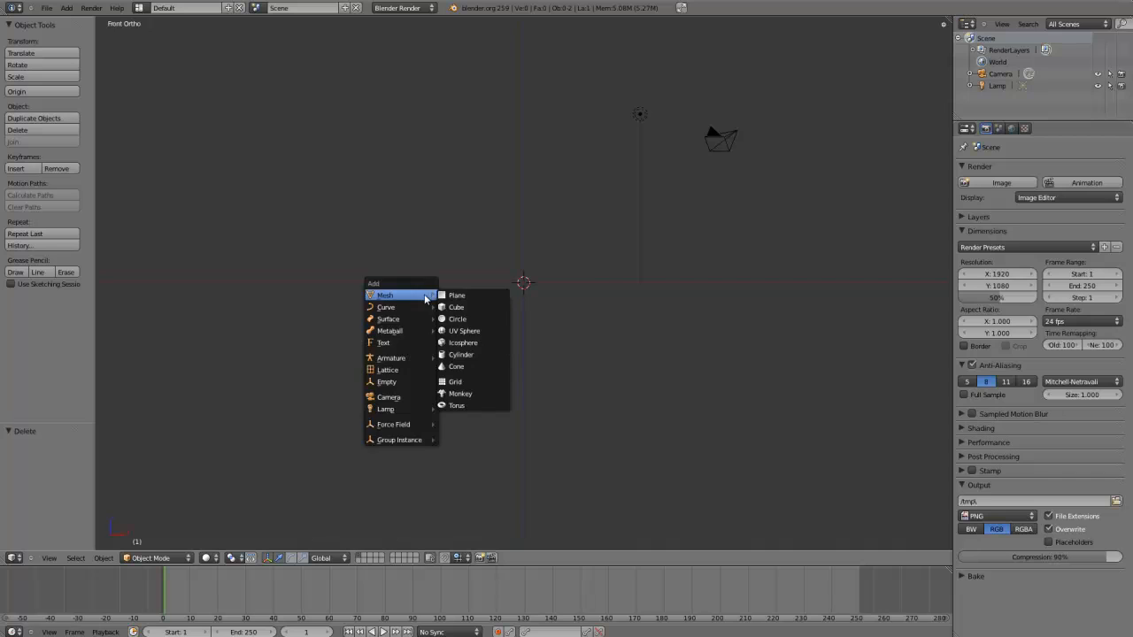
left_click(467, 295)
left_click(11, 446)
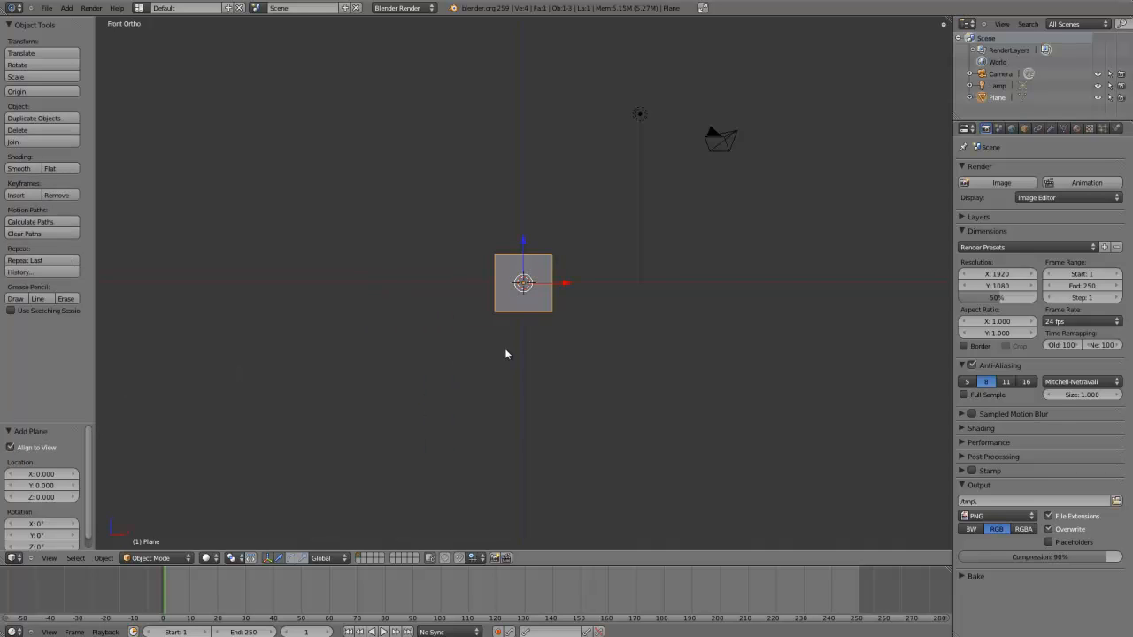
Step: Enlarge the plane roughly fourfold and raise it about 4.43 units along Z
key("s")
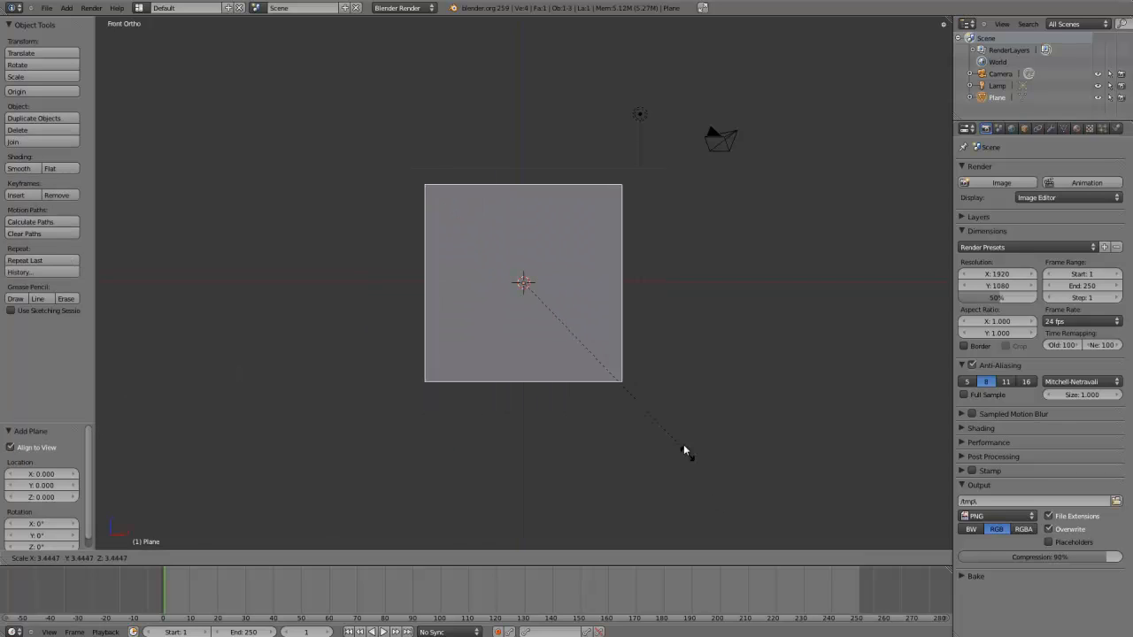
left_click(685, 455)
key("s")
left_click(577, 298)
key("g")
key("z")
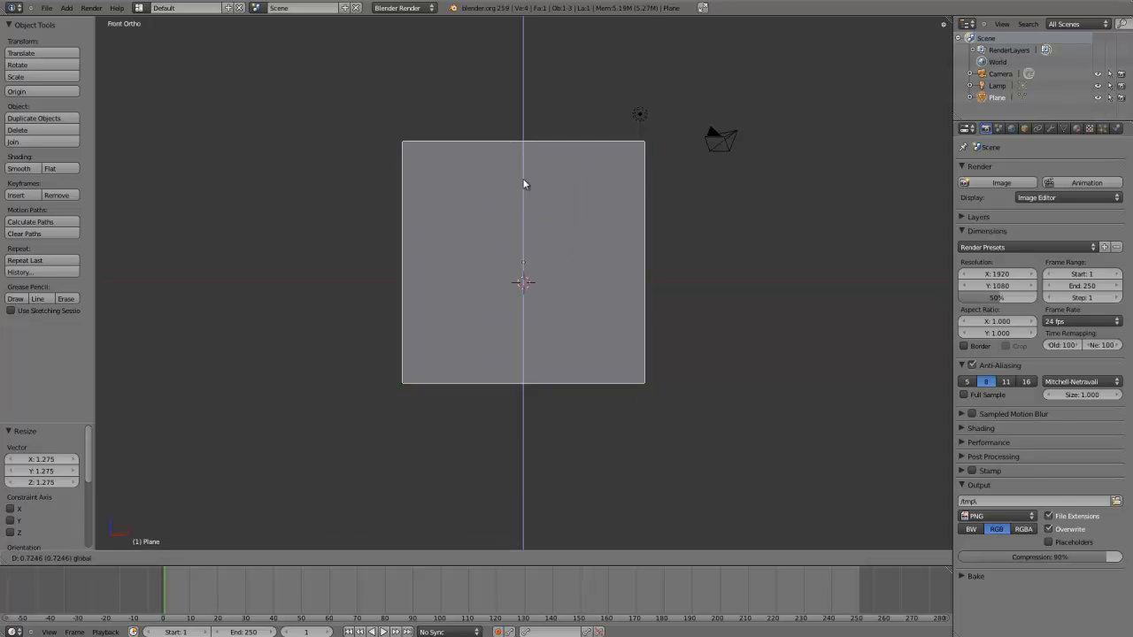
left_click(524, 125)
scroll(515, 328, "up", 2)
middle_click_drag(527, 160, 591, 361, "shift")
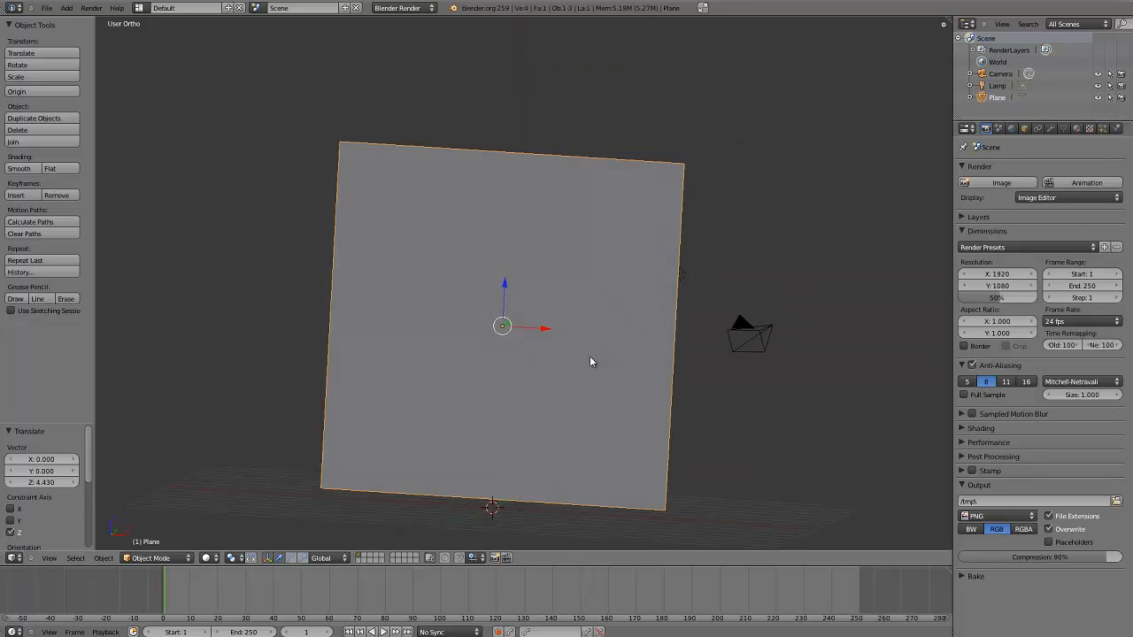
Step: Move the lamp about -16.46 units along Y and back about 11.52 units, placing it in front of the plane
scroll(602, 345, "down", 2)
right_click(617, 288)
key("g")
key("y")
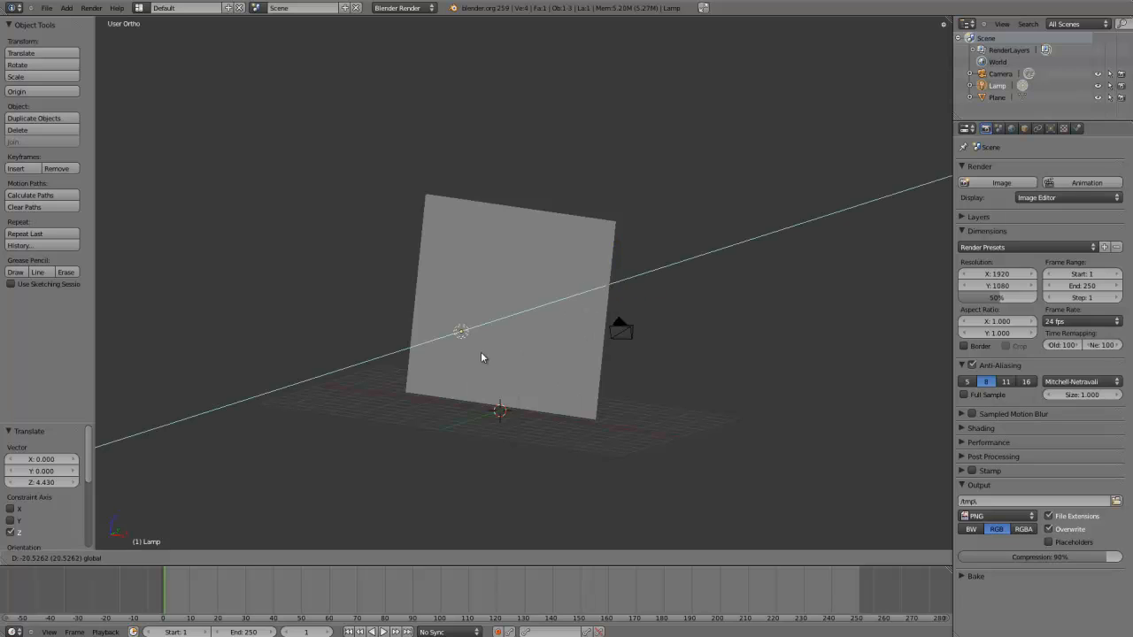
left_click(508, 329)
middle_click_drag(323, 434, 319, 469)
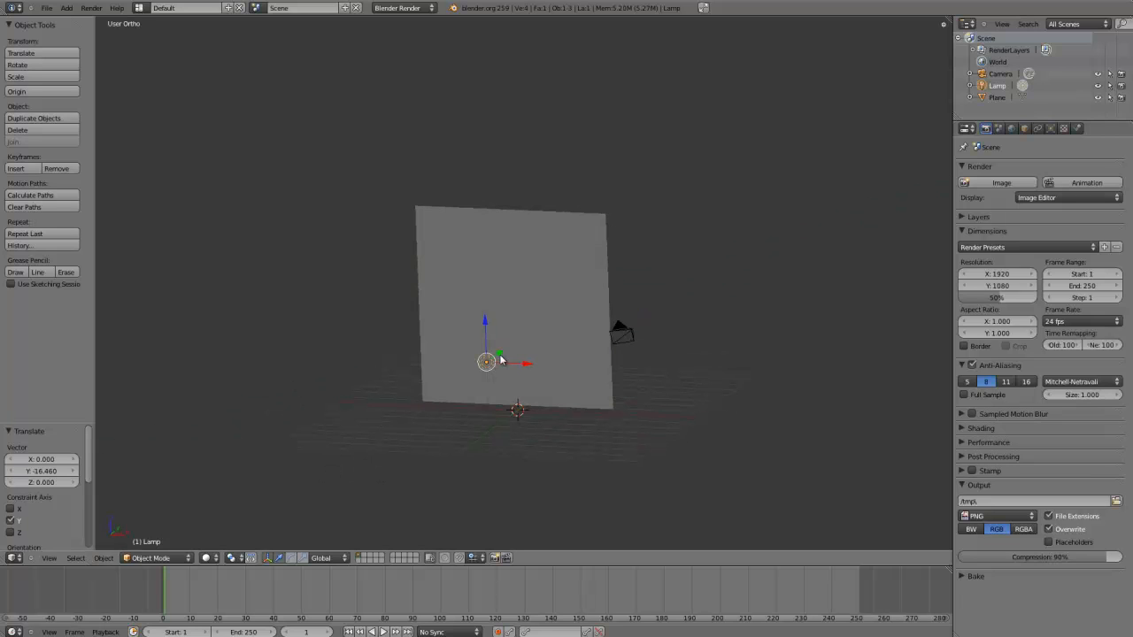
key("g")
key("y")
left_click(566, 285)
Step: Move the lamp about -3.975 units along X in front view to centre it horizontally on the plane
key("KP_1")
key("g")
key("x")
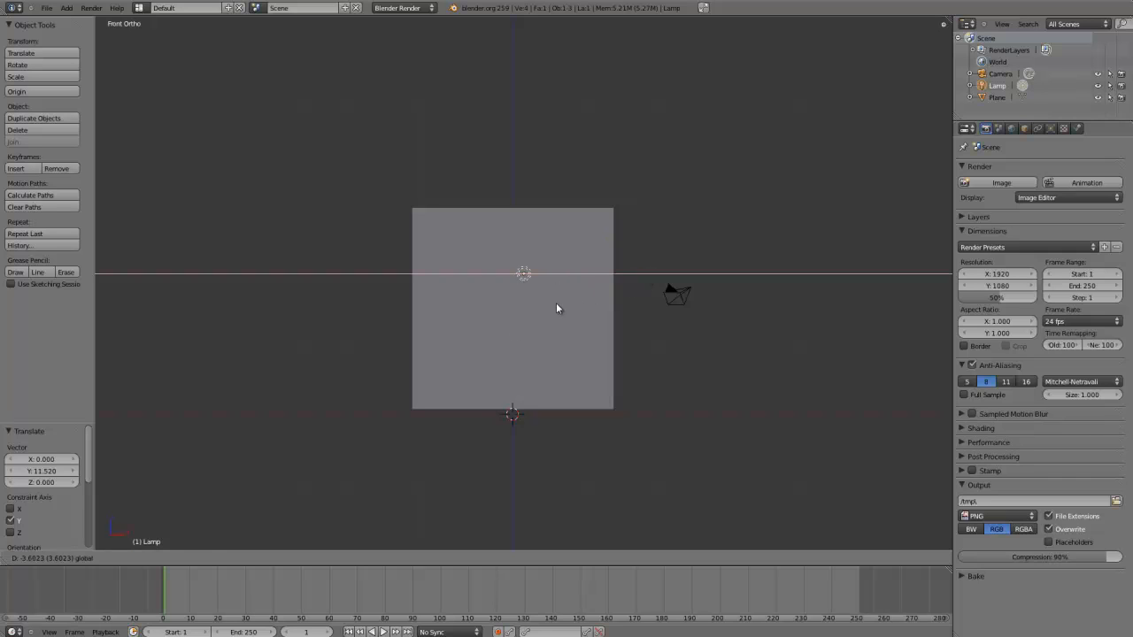
left_click(548, 327)
Step: Split the 3D view into two side-by-side areas and turn the new one into a UV/Image Editor
middle_click_drag(549, 333, 437, 270, "shift")
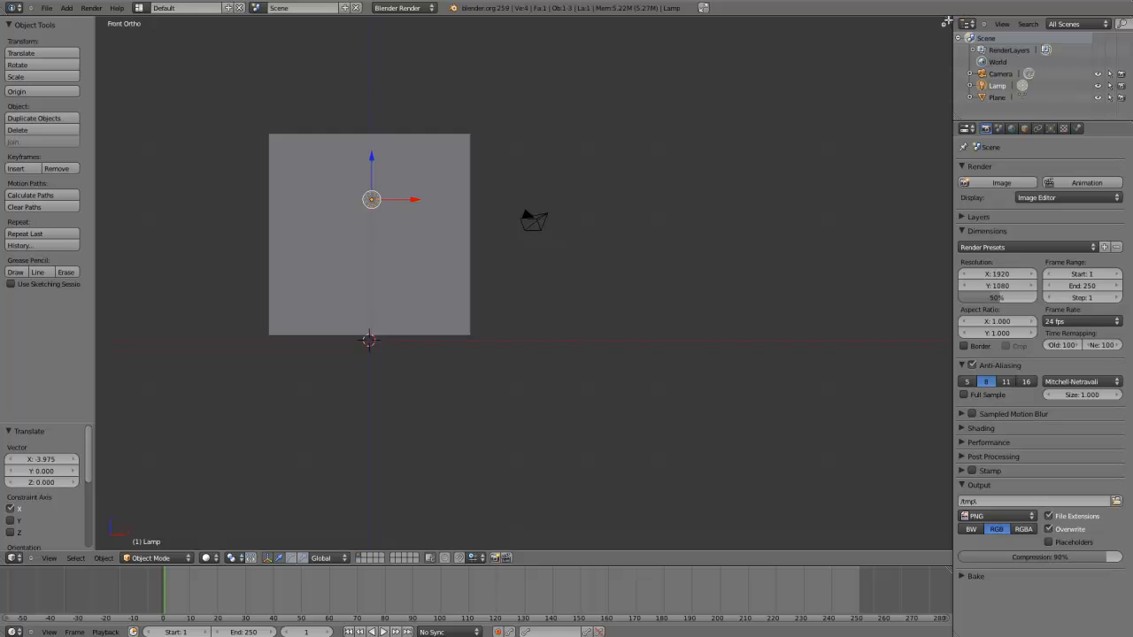
left_click_drag(946, 20, 501, 100)
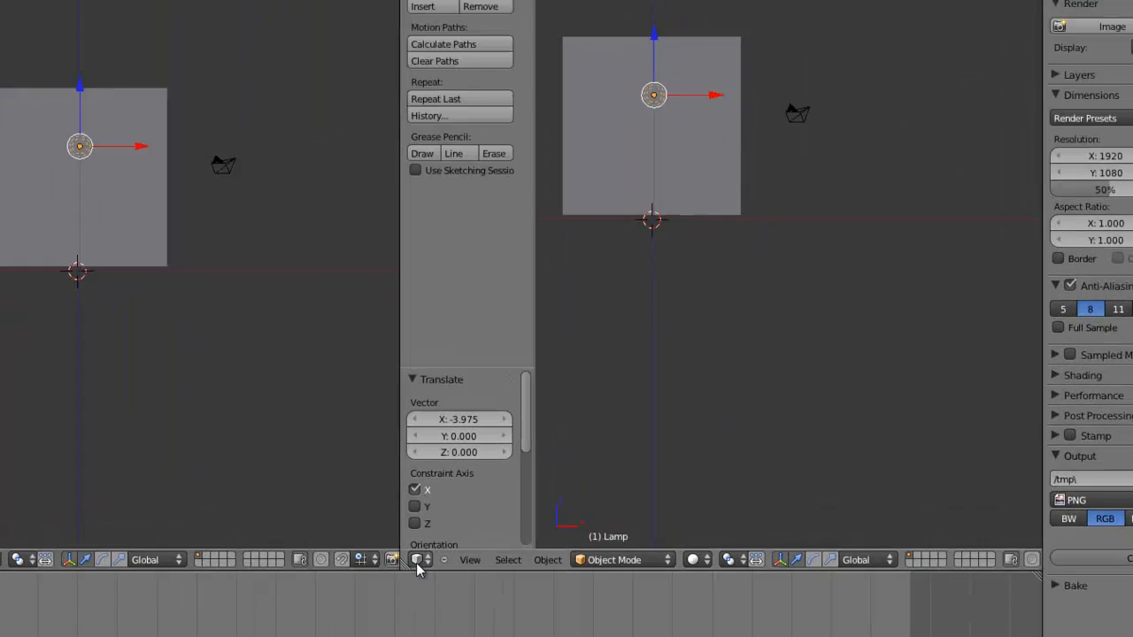
left_click(513, 557)
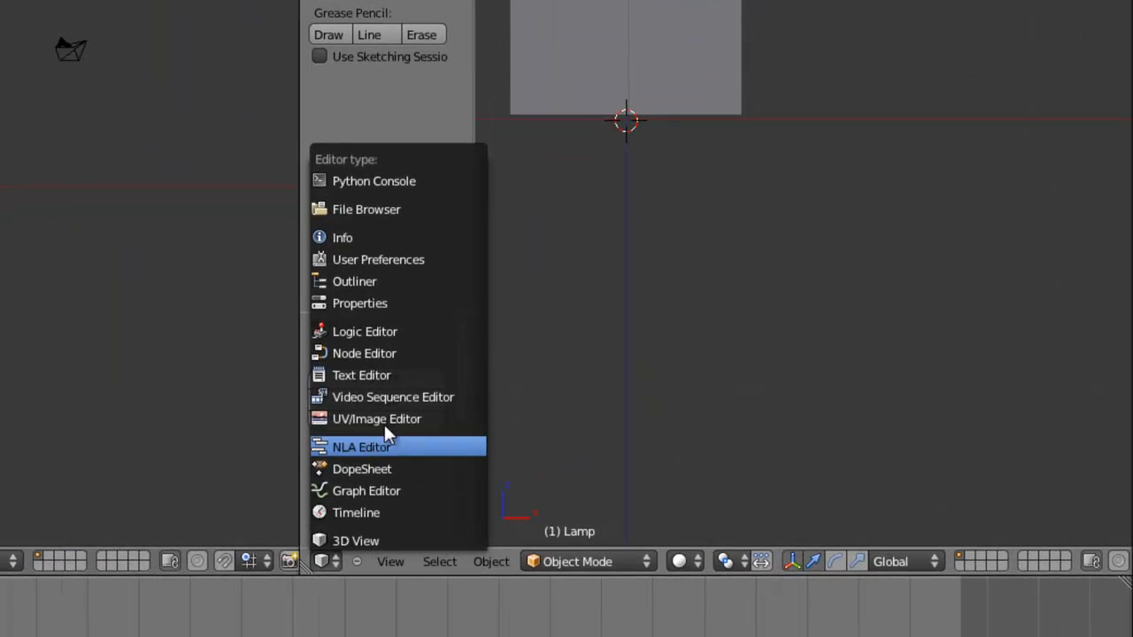
left_click(392, 417)
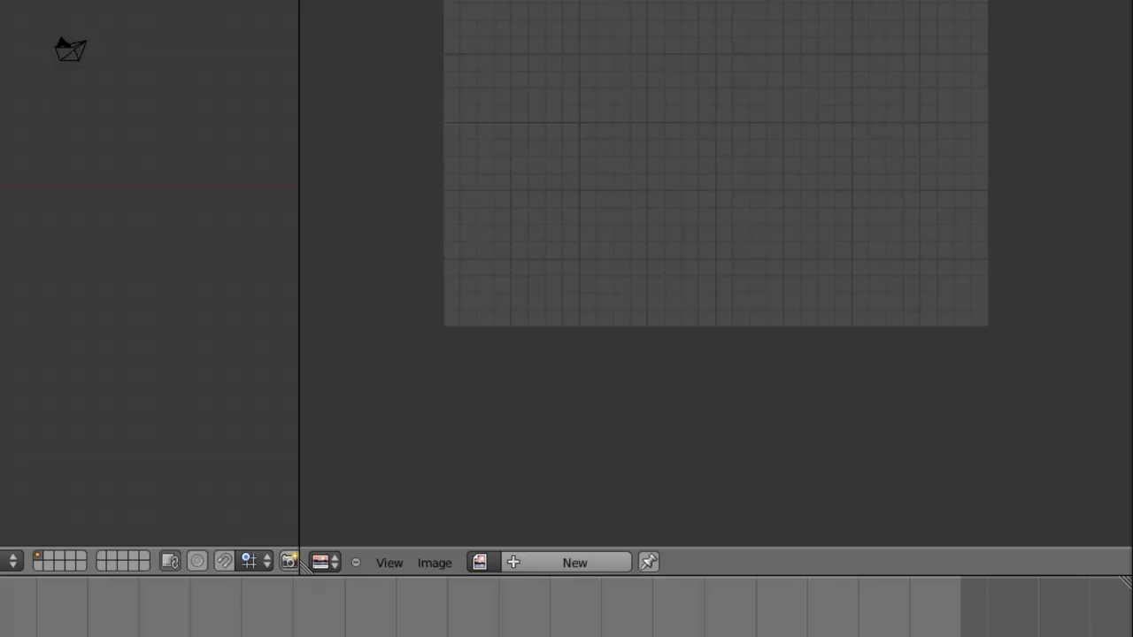
Step: Open the stone floor image FloorsRegular0043_5_S.jpg from the BGE folder in the UV/Image Editor
left_click(432, 563)
left_click(442, 564)
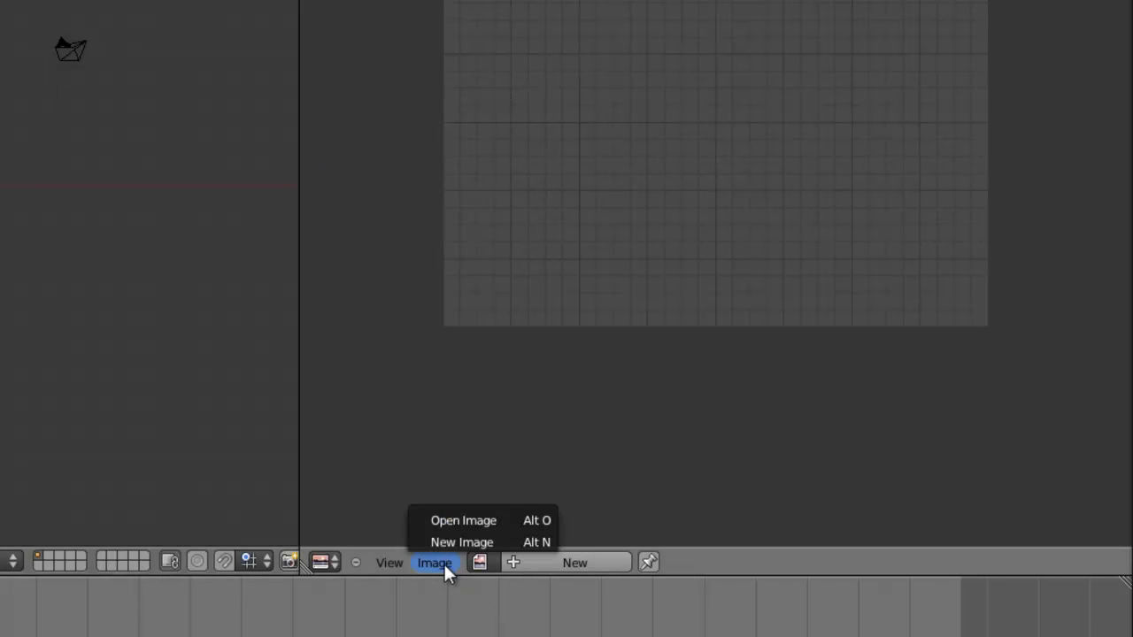
left_click(508, 520)
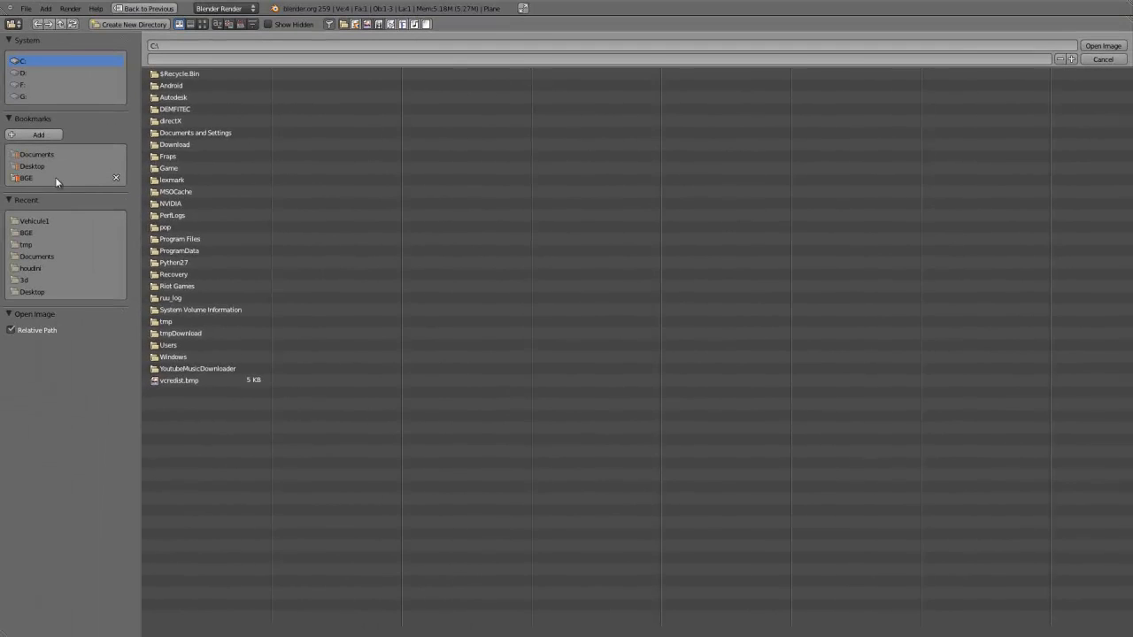
left_click(56, 179)
left_click(203, 24)
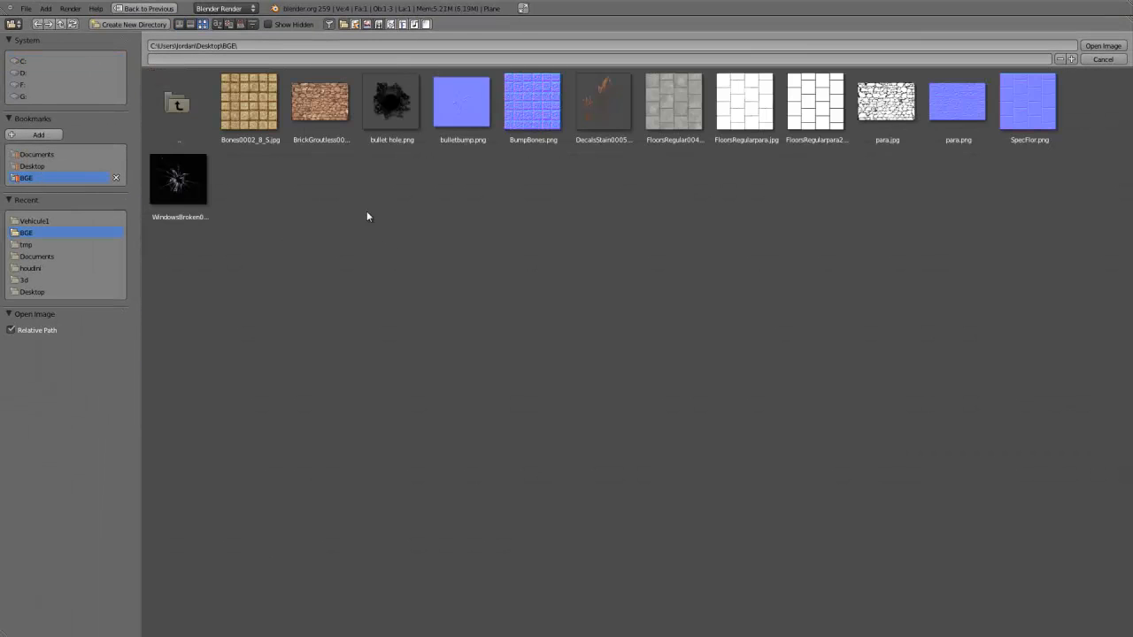
left_click(679, 116)
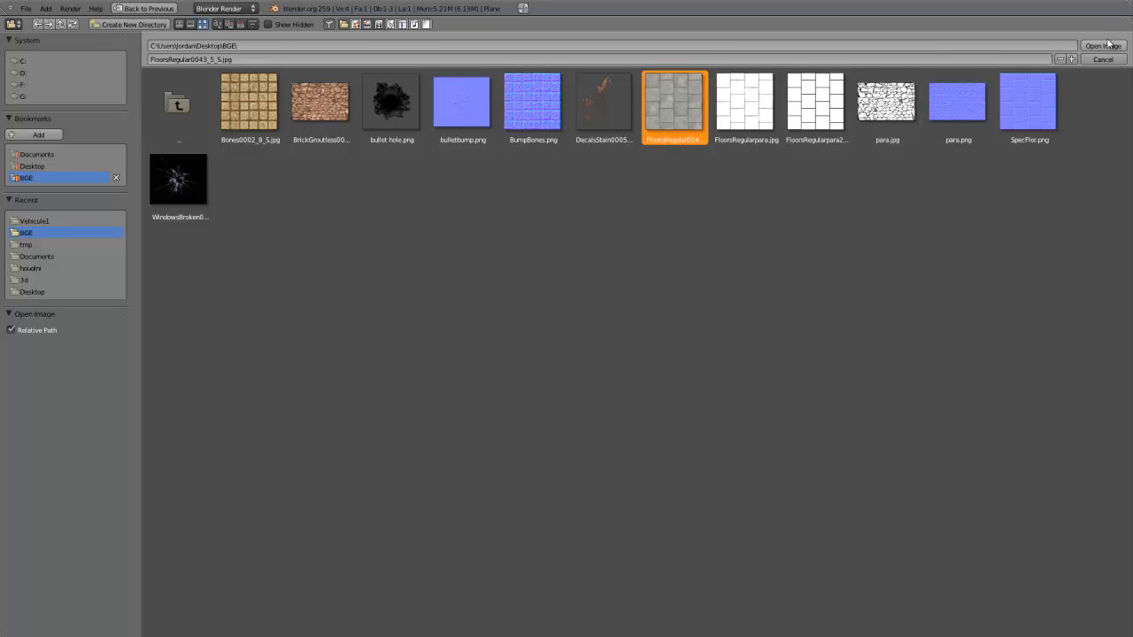
double_click(703, 115)
scroll(728, 214, "down", 5)
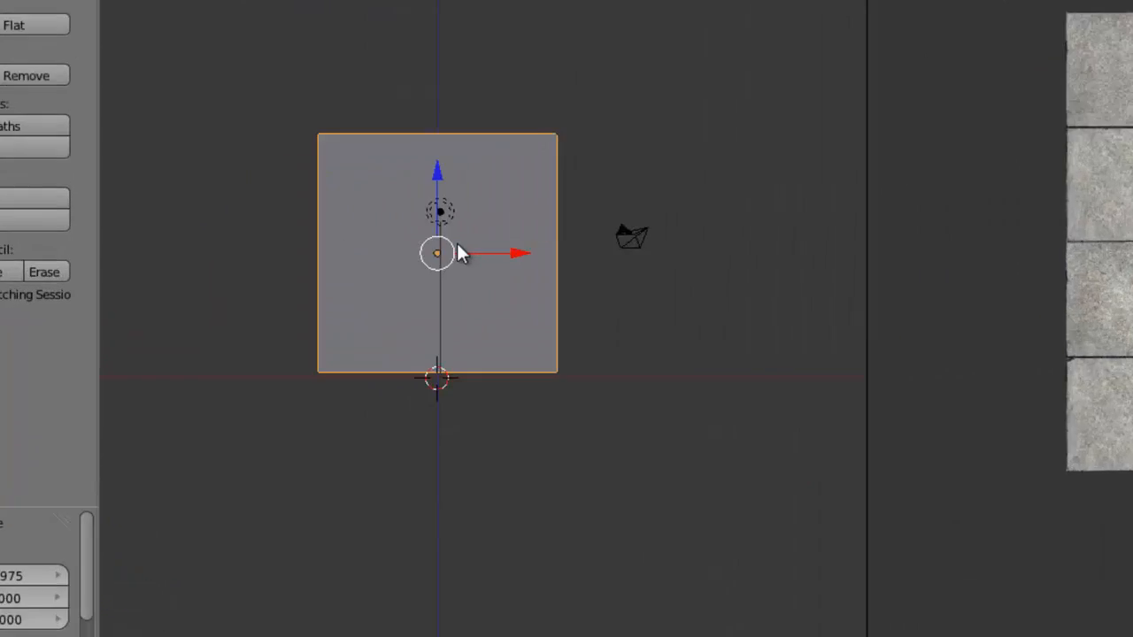
Step: Unwrap the plane onto the stone floor image and set the 3D view's shading to Textured
key("Tab")
scroll(563, 221, "up", 1)
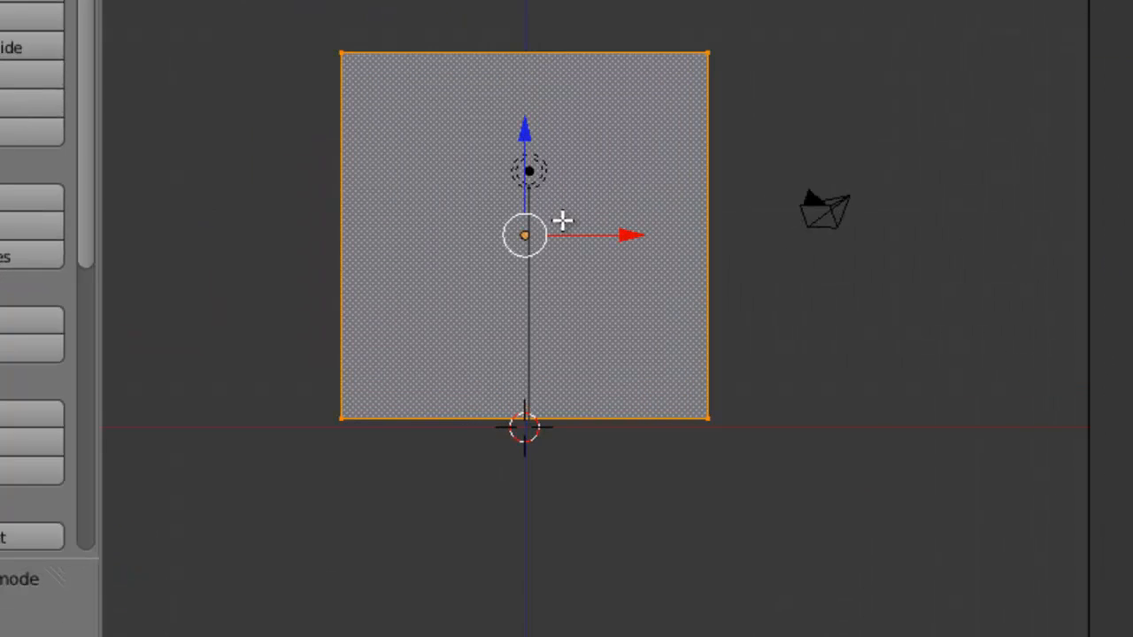
key("u")
left_click(563, 221)
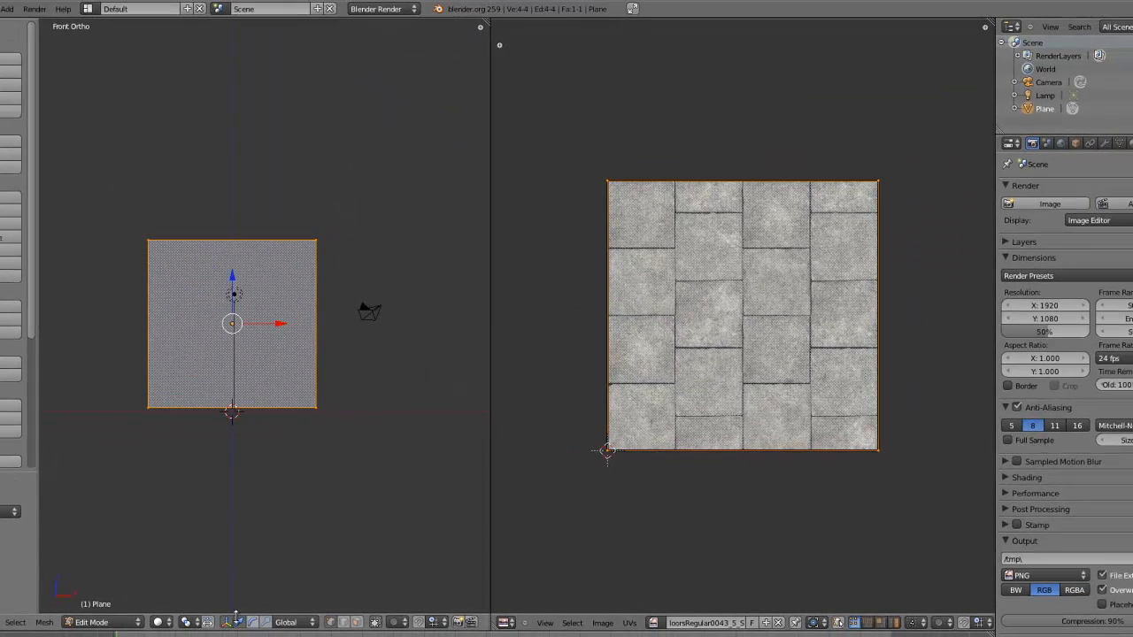
left_click(167, 623)
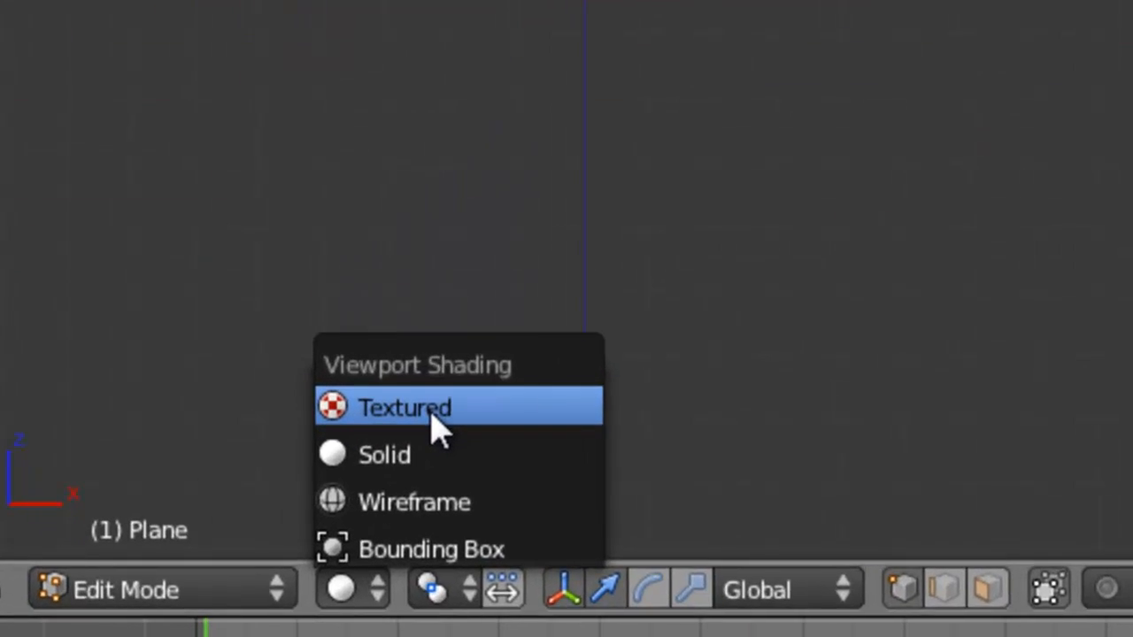
left_click(185, 569)
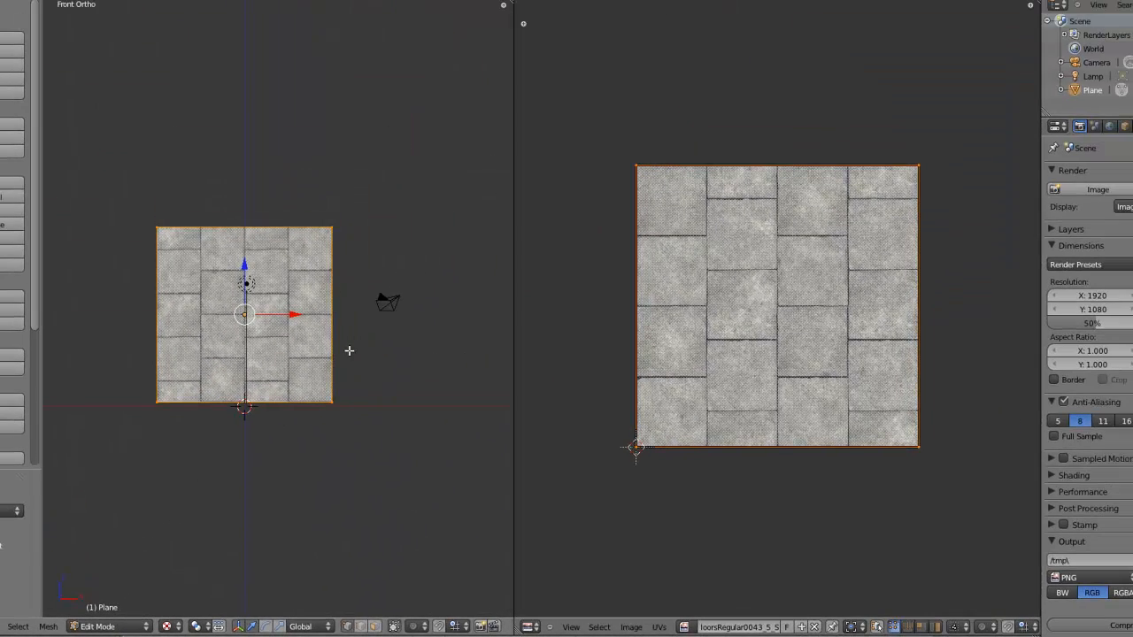
Step: Rotate the plane's UV layout by 90 degrees so the stone rows run horizontally on the wall
scroll(831, 286, "down", 4)
scroll(804, 289, "up", 4)
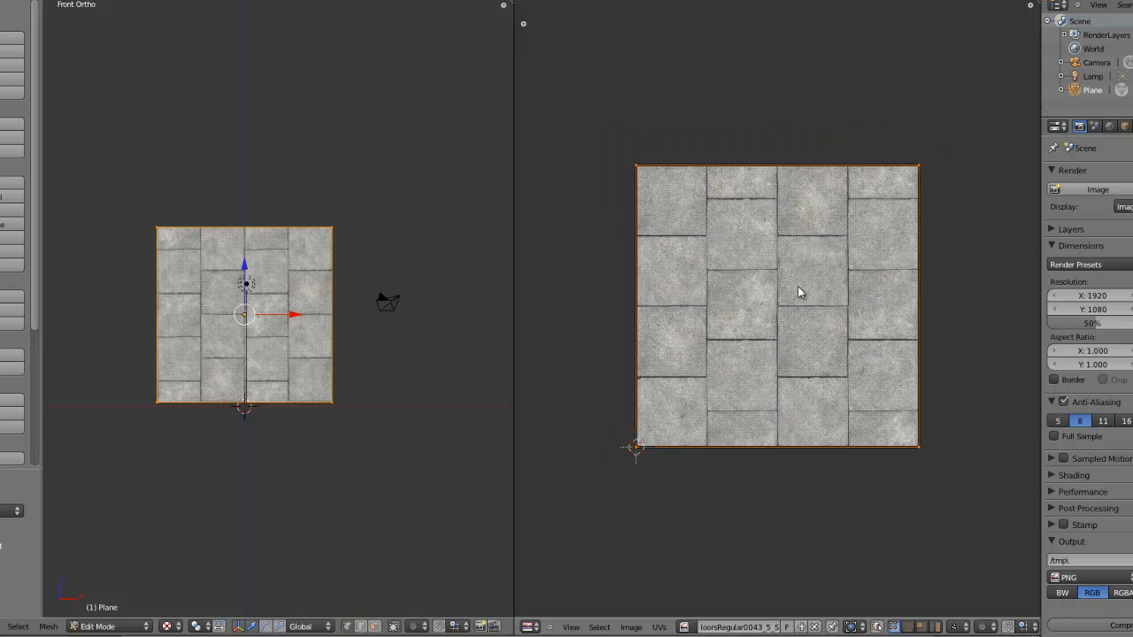
middle_click_drag(758, 316, 734, 322)
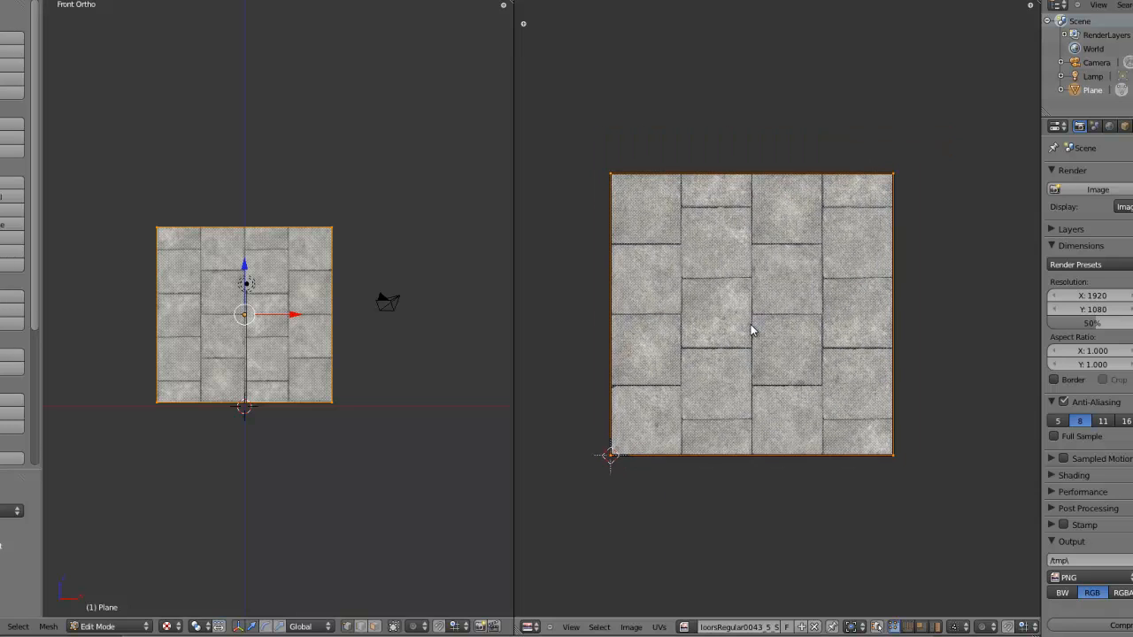
type("r90")
key("Return")
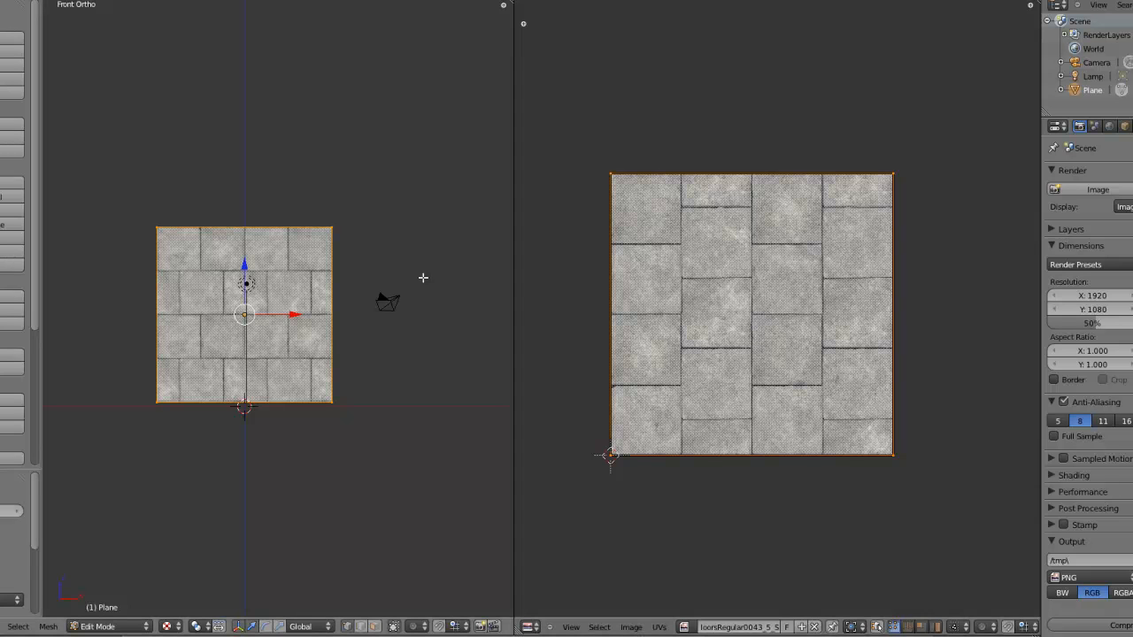
scroll(686, 366, "down", 3)
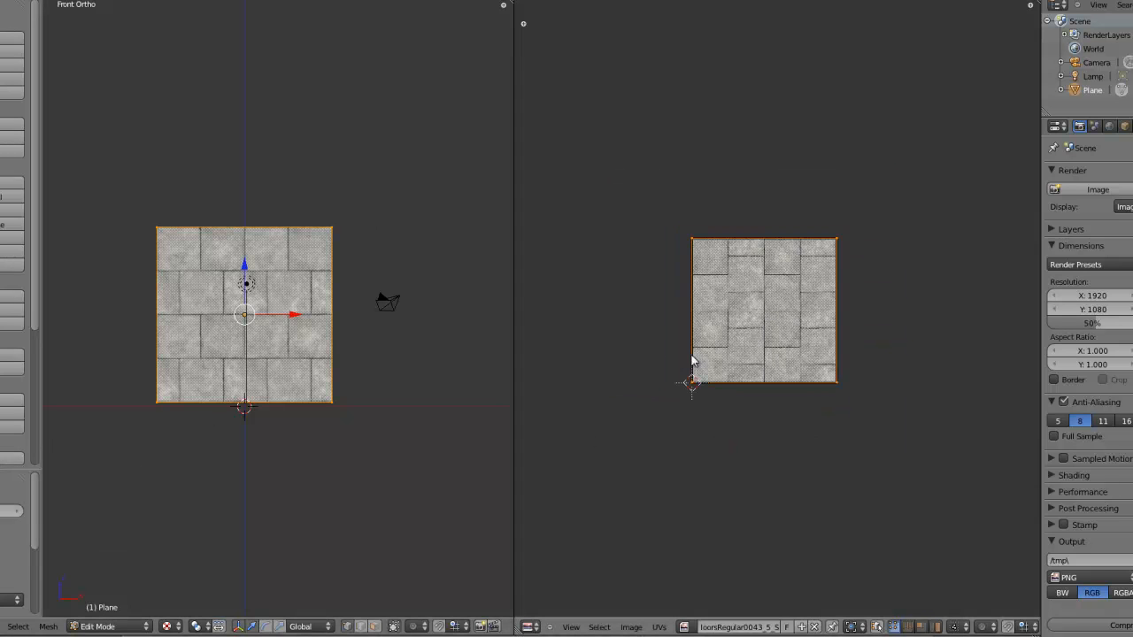
mouse_move(775, 316)
middle_mouse_down()
mouse_move(817, 304)
mouse_move(776, 311)
middle_mouse_up()
scroll(776, 317, "up", 3)
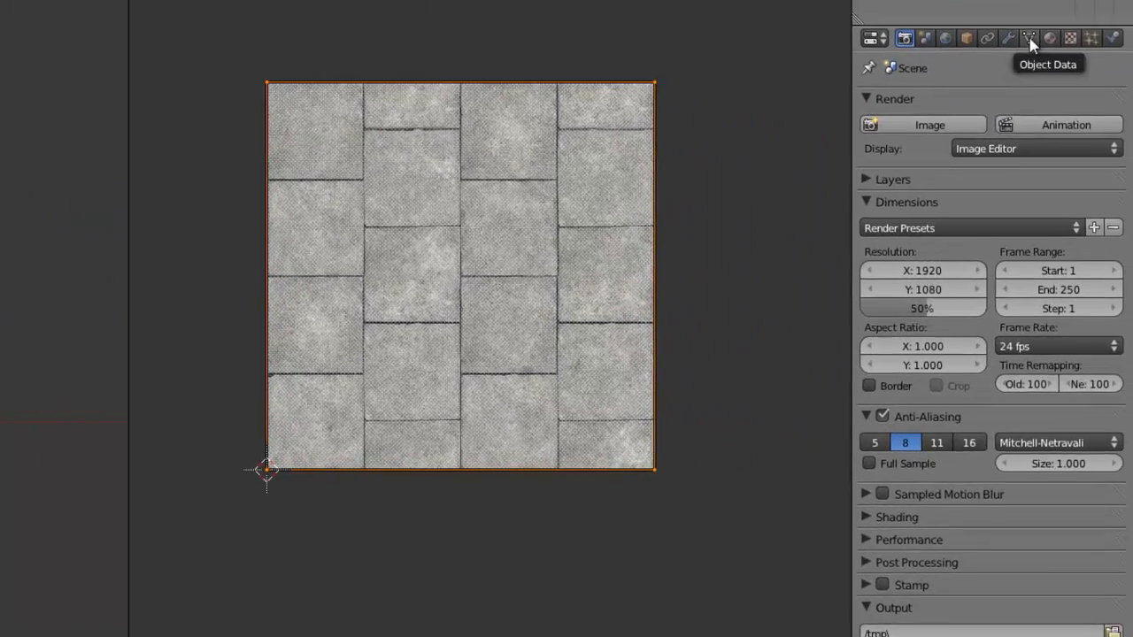
Step: Show the plane's object data properties and examine its UV texture layer
left_click(1010, 26)
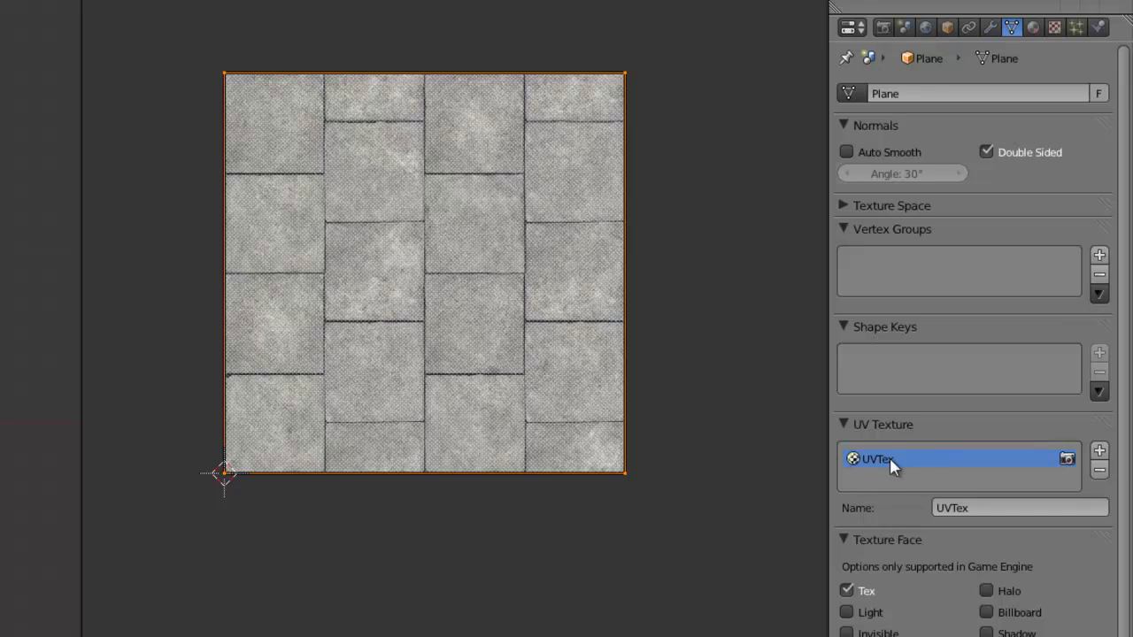
scroll(380, 262, "down", 1)
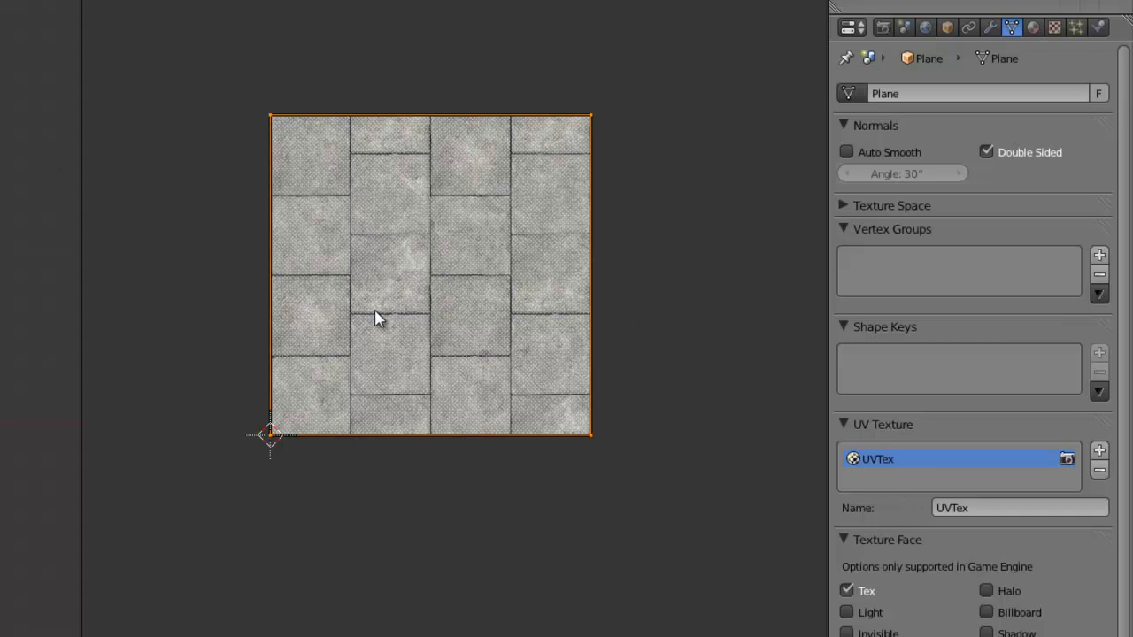
scroll(375, 315, "up", 1)
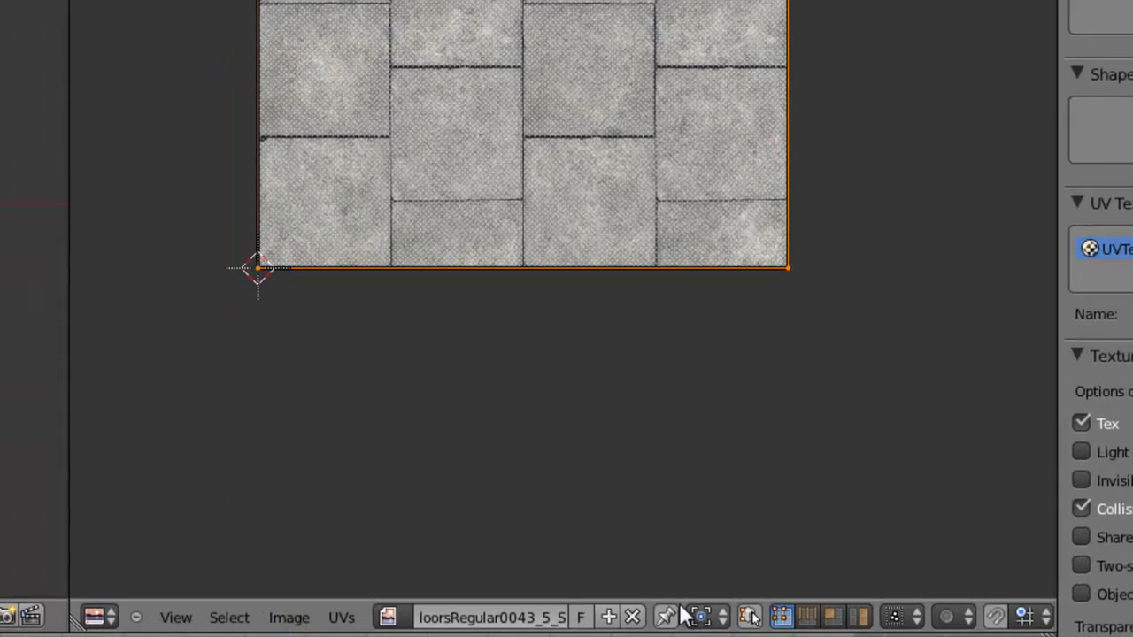
Step: Unlink the stone floor image and open the normal map SpecFlor.png from the BGE folder in its place
left_click(634, 619)
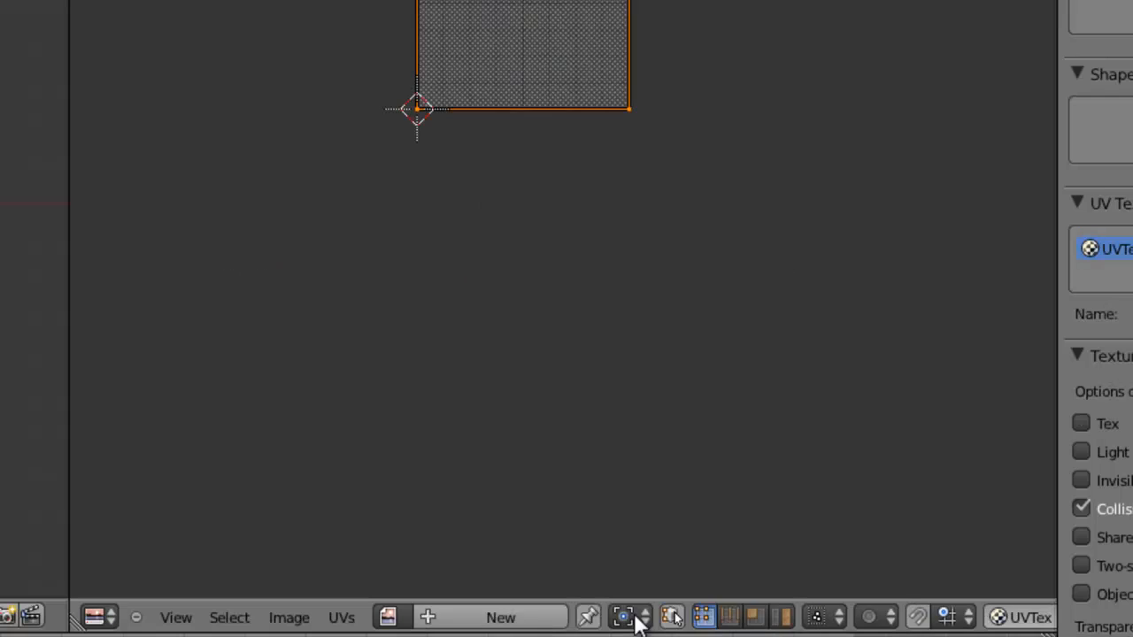
left_click(386, 617)
left_click(905, 301)
left_click(287, 618)
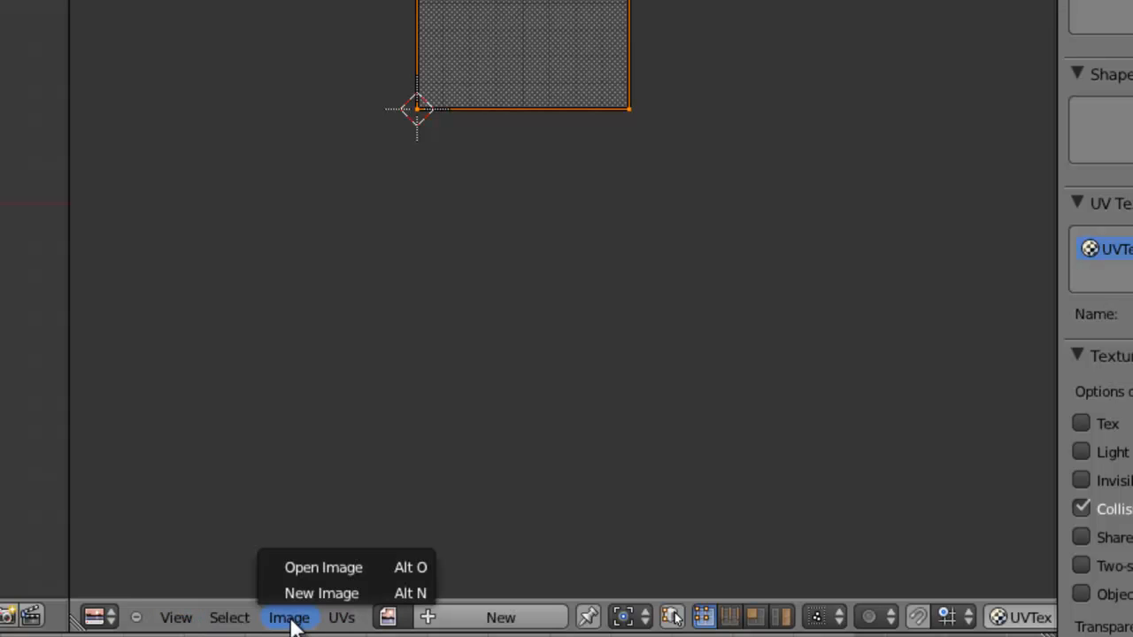
left_click(345, 566)
left_click(51, 180)
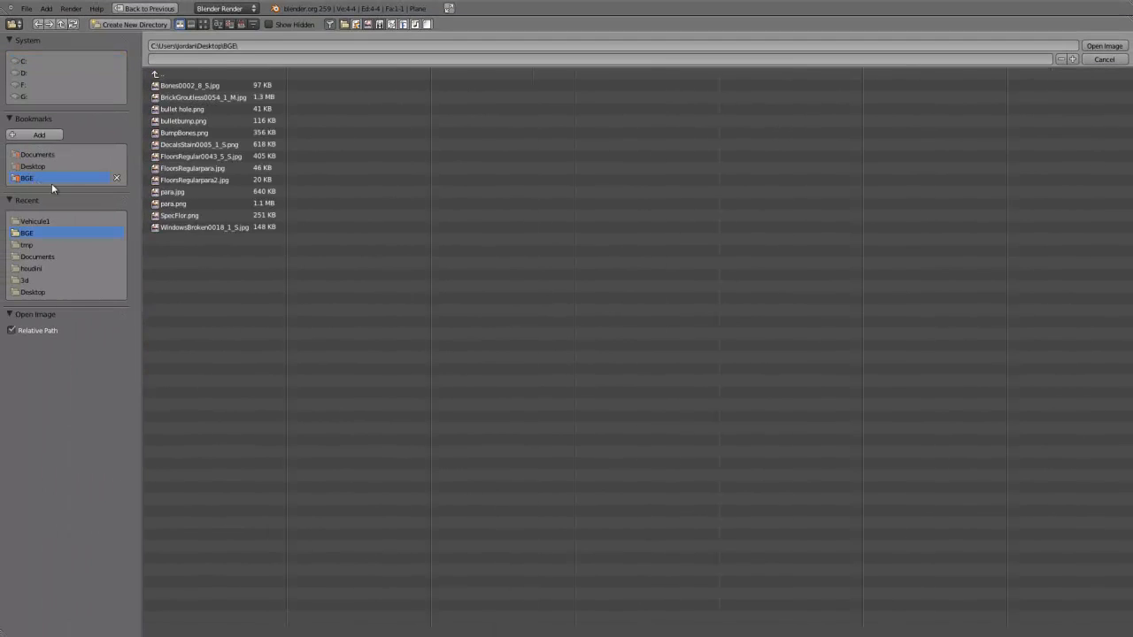
left_click(203, 24)
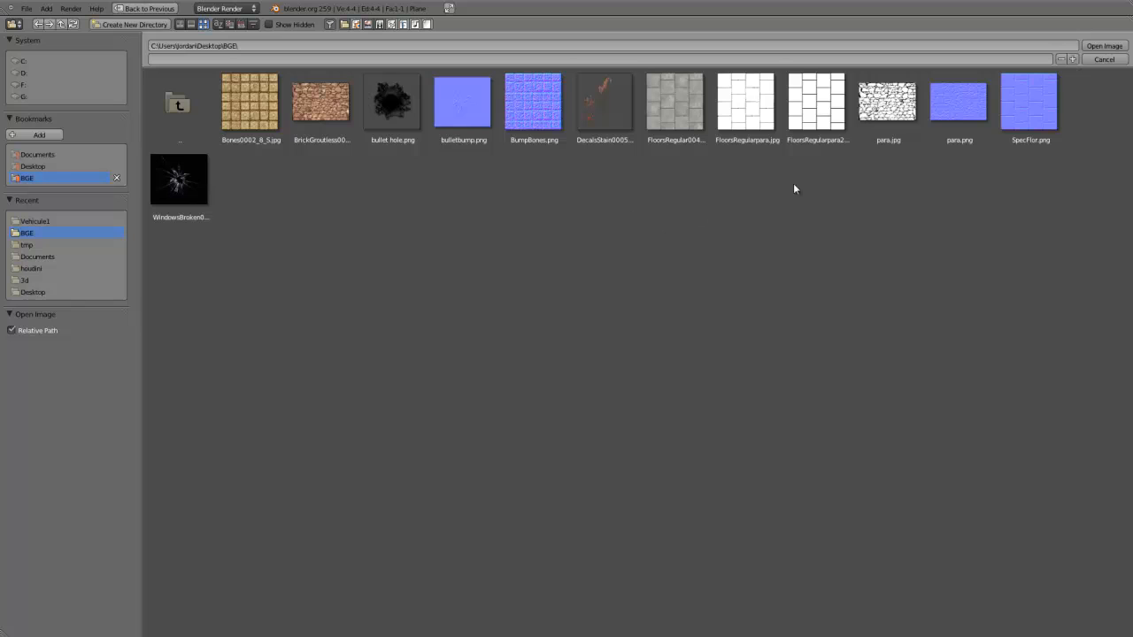
left_click(1046, 100)
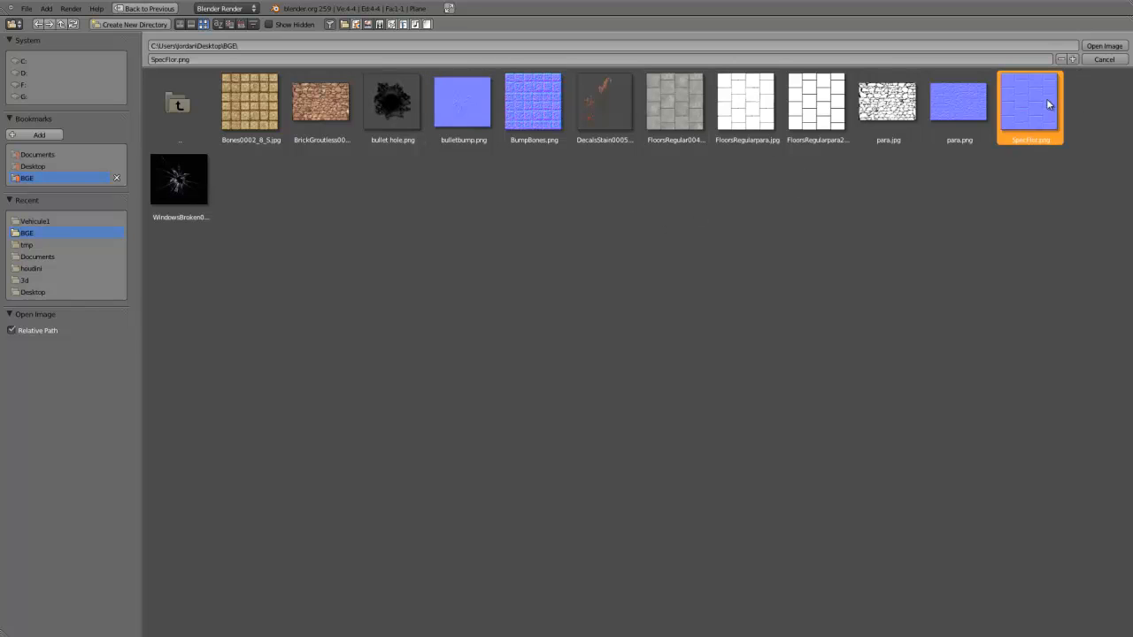
left_click(1104, 46)
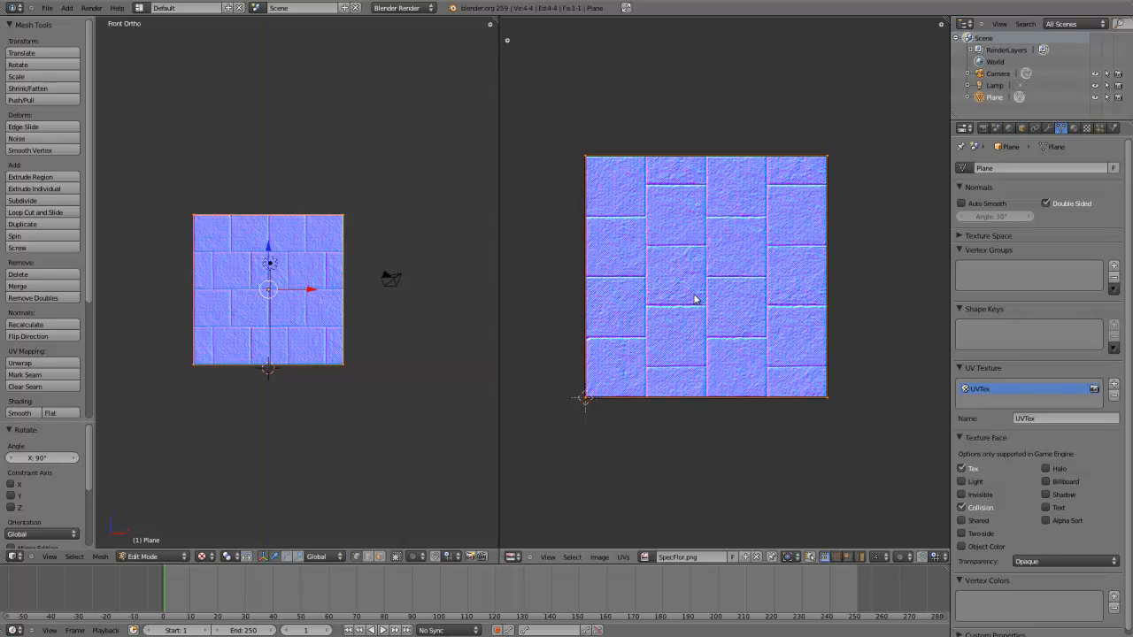
Step: Examine the normal map's stone relief up close in the UV/Image Editor
scroll(694, 299, "up", 1)
scroll(695, 299, "up", 3)
scroll(695, 299, "down", 2)
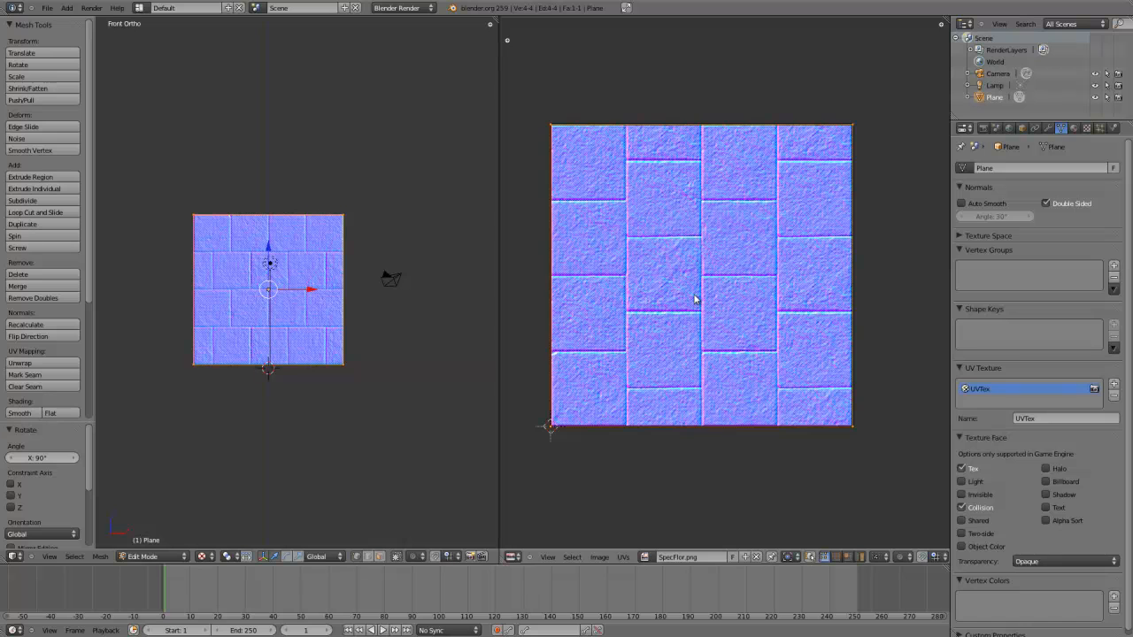
scroll(695, 299, "down", 3)
scroll(694, 299, "up", 4)
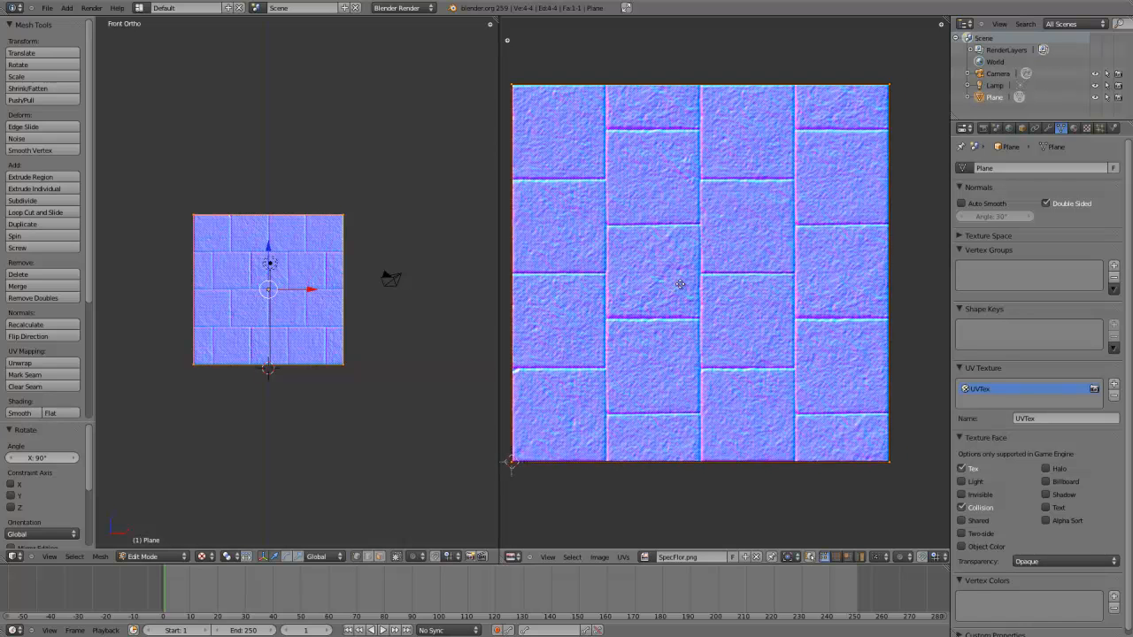
scroll(678, 283, "down", 1)
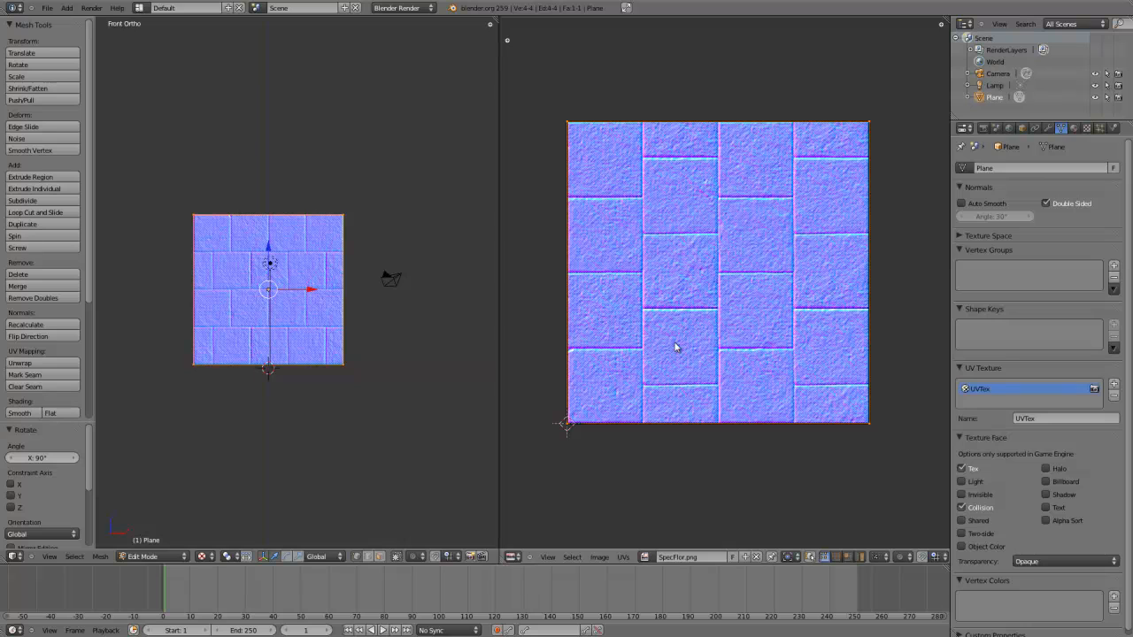
Step: Switch the UV/Image Editor back to the stone floor image and rename that image Col
left_click(645, 557)
left_click(682, 432)
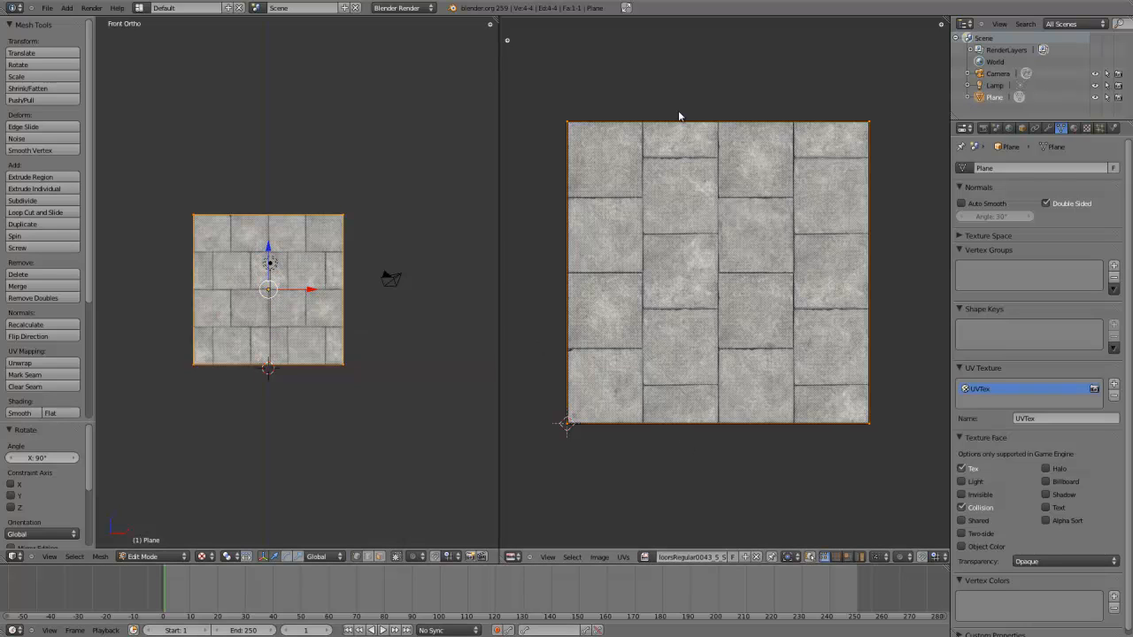
left_click(688, 556)
key("Return")
left_click(689, 556)
type("Col")
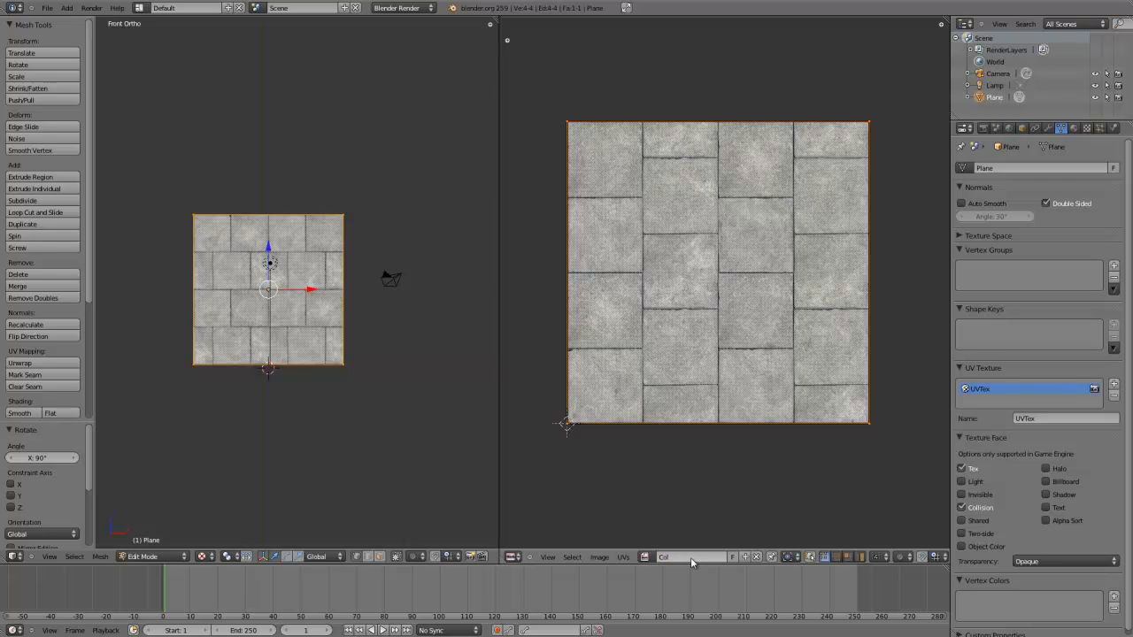
key("Return")
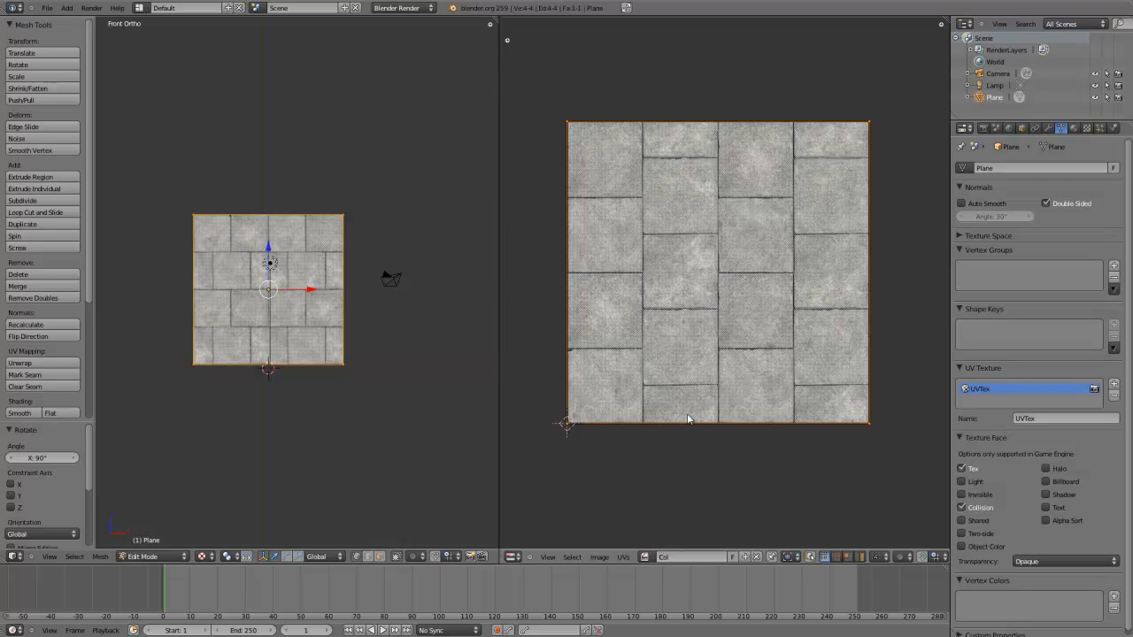
Step: Display the SpecFlor.png image on the plane and rename it Normal
left_click(647, 557)
left_click(672, 447)
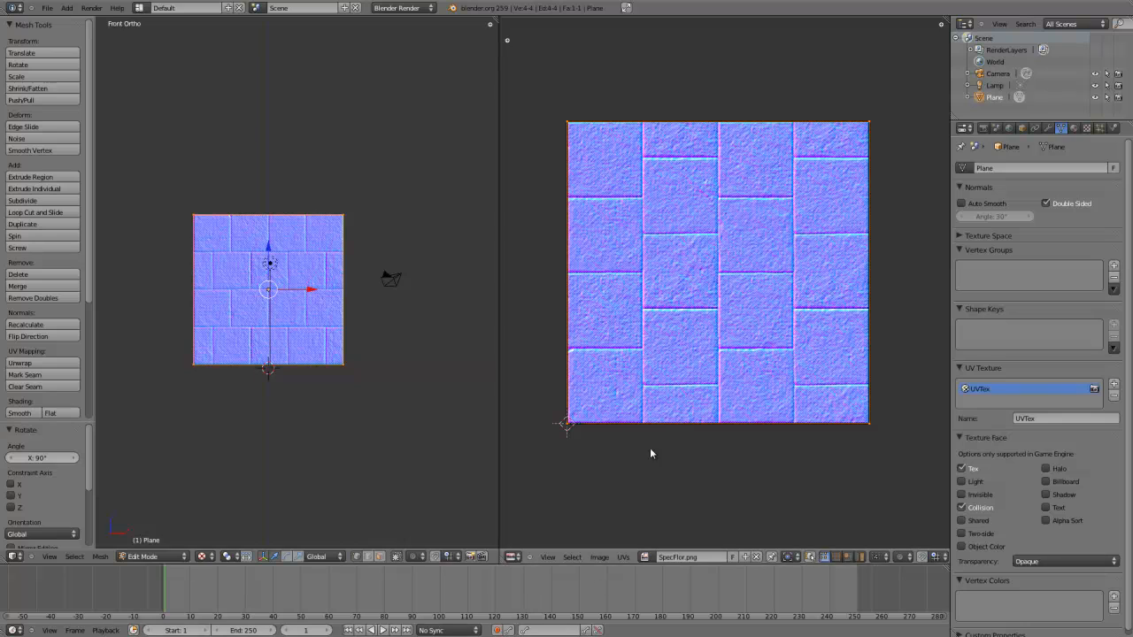
left_click(674, 550)
key("BackSpace")
key("Return")
left_click(676, 553)
type("Normal")
key("Return")
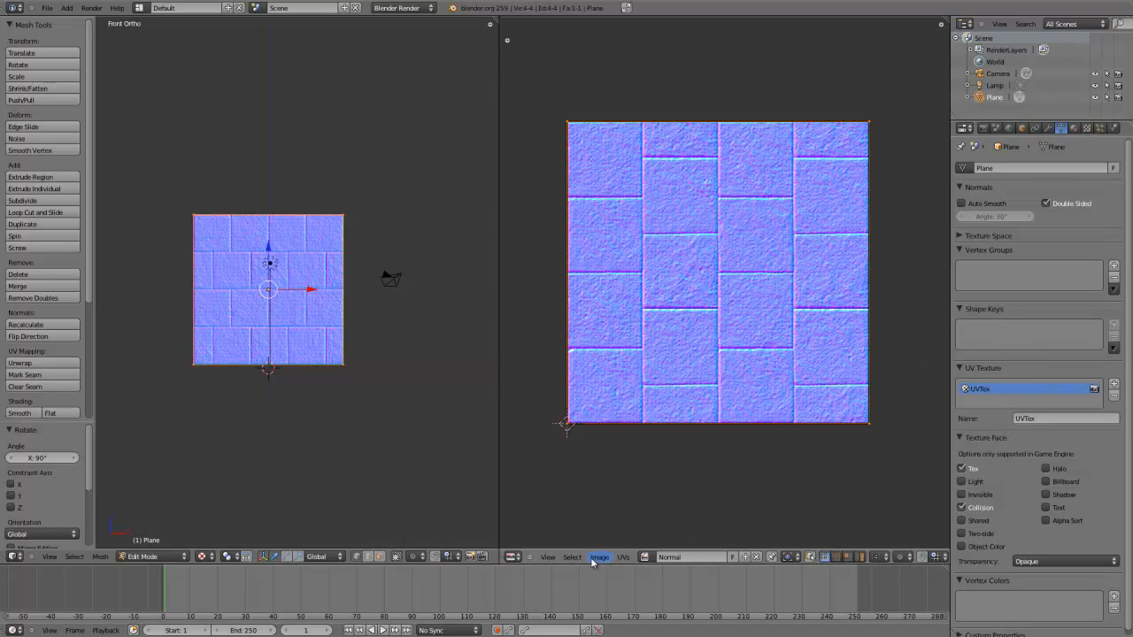
Step: Assign the Col image to the plane and scale its UVs up by about 2.478 to tile the stones
left_click(644, 557)
left_click(669, 436)
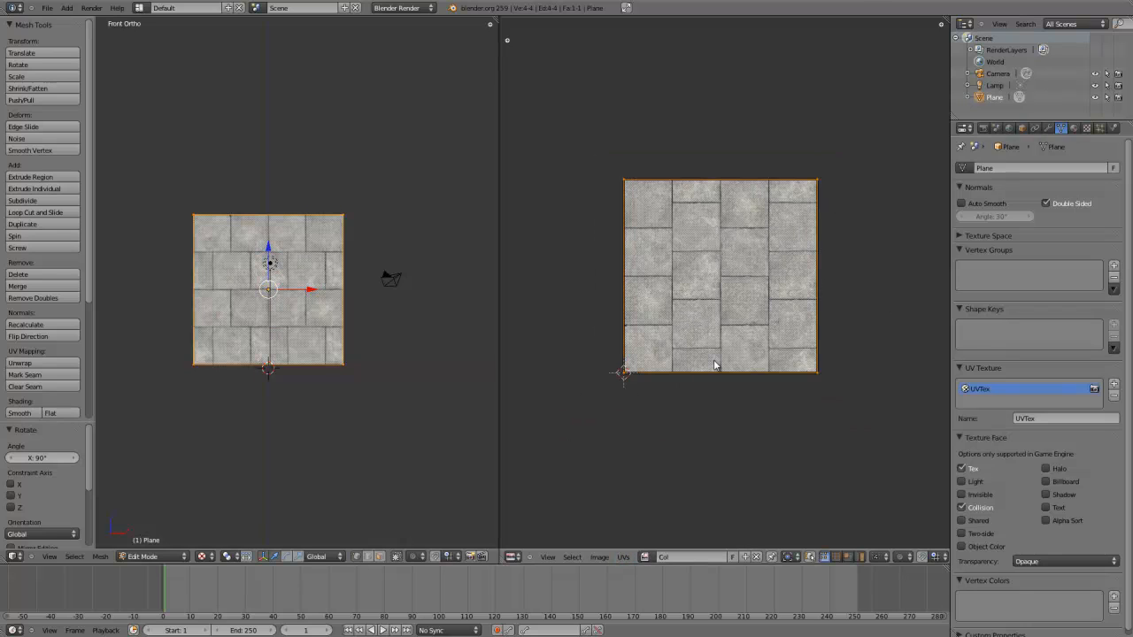
key("s")
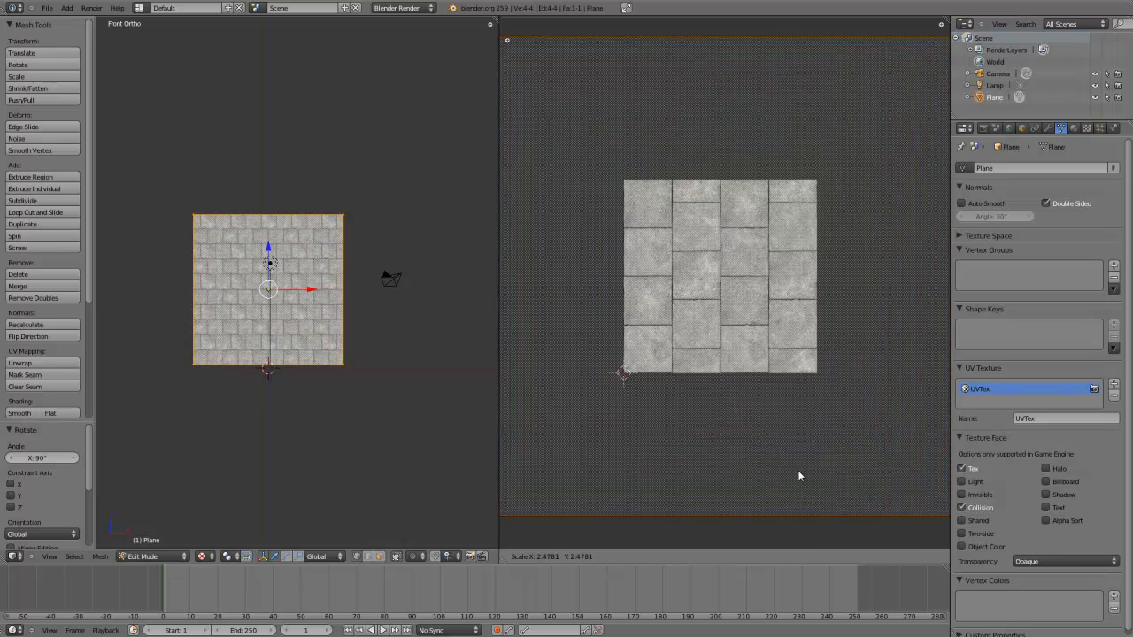
left_click(797, 477)
scroll(793, 437, "down", 2)
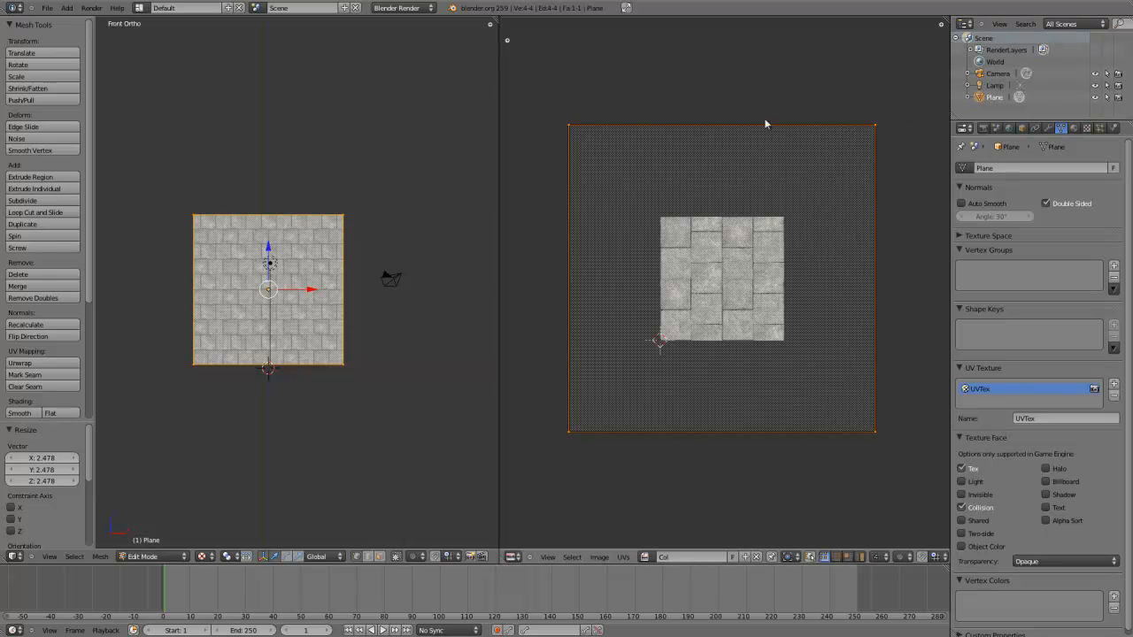
Step: Switch the plane's image to Normal and inspect how the normal map tiles across the wall
left_click(647, 556)
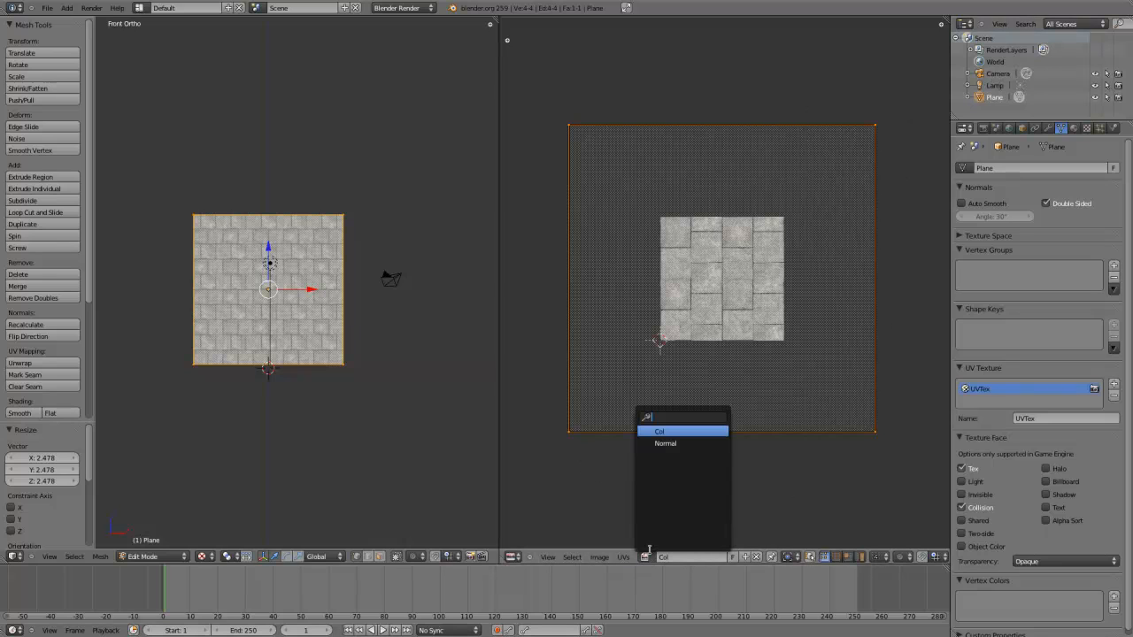
left_click(669, 443)
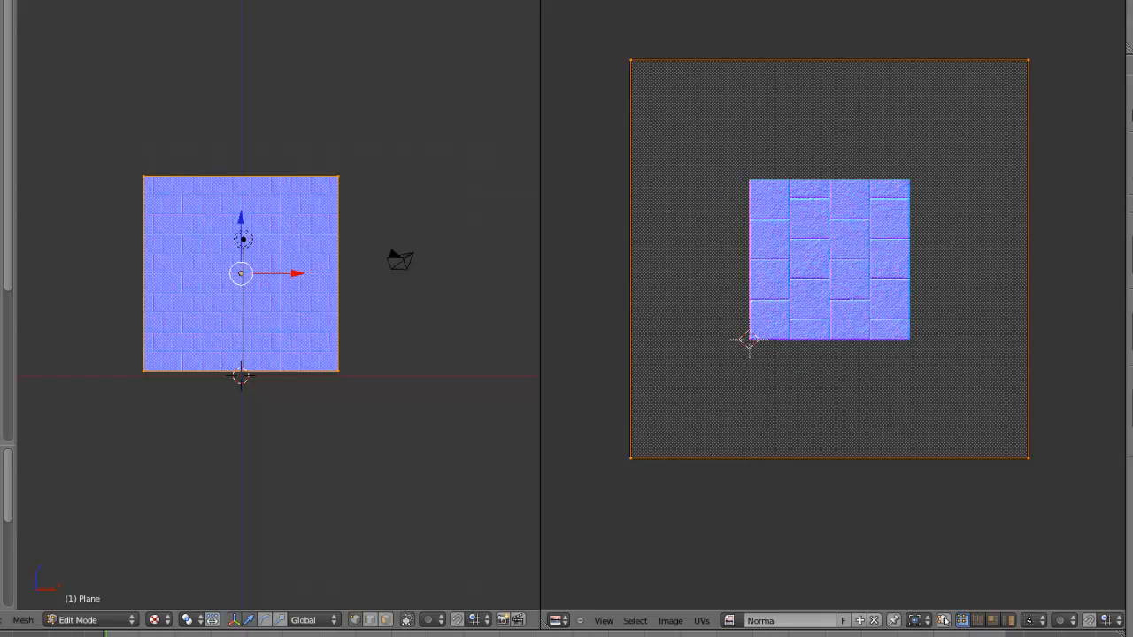
scroll(916, 301, "up", 2)
scroll(911, 295, "down", 1)
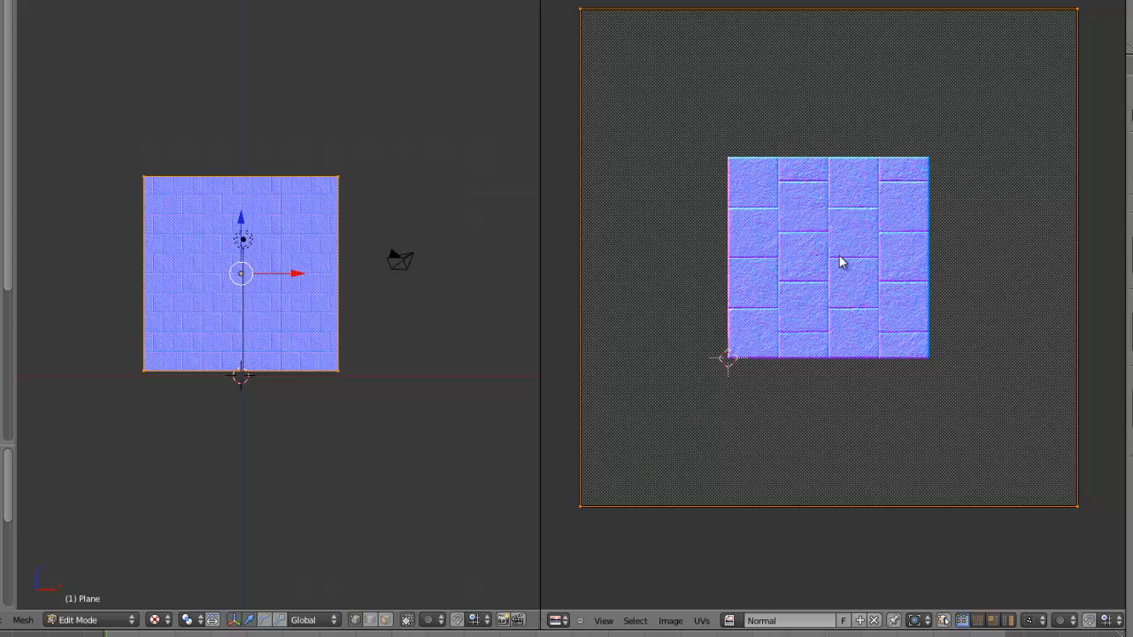
scroll(286, 282, "up", 7)
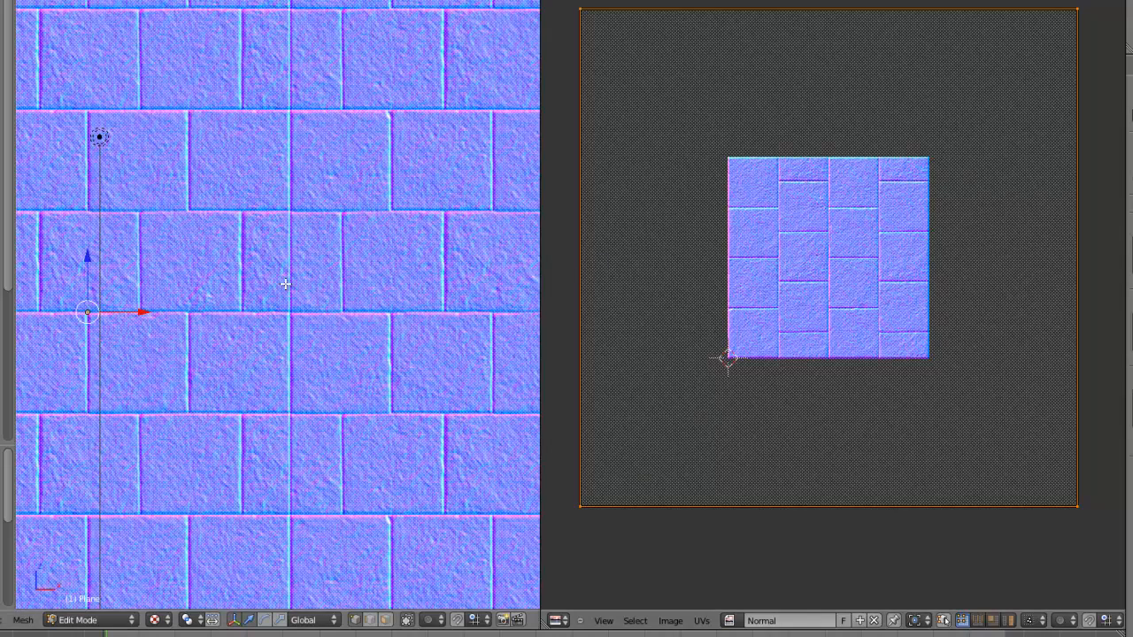
scroll(286, 283, "down", 6)
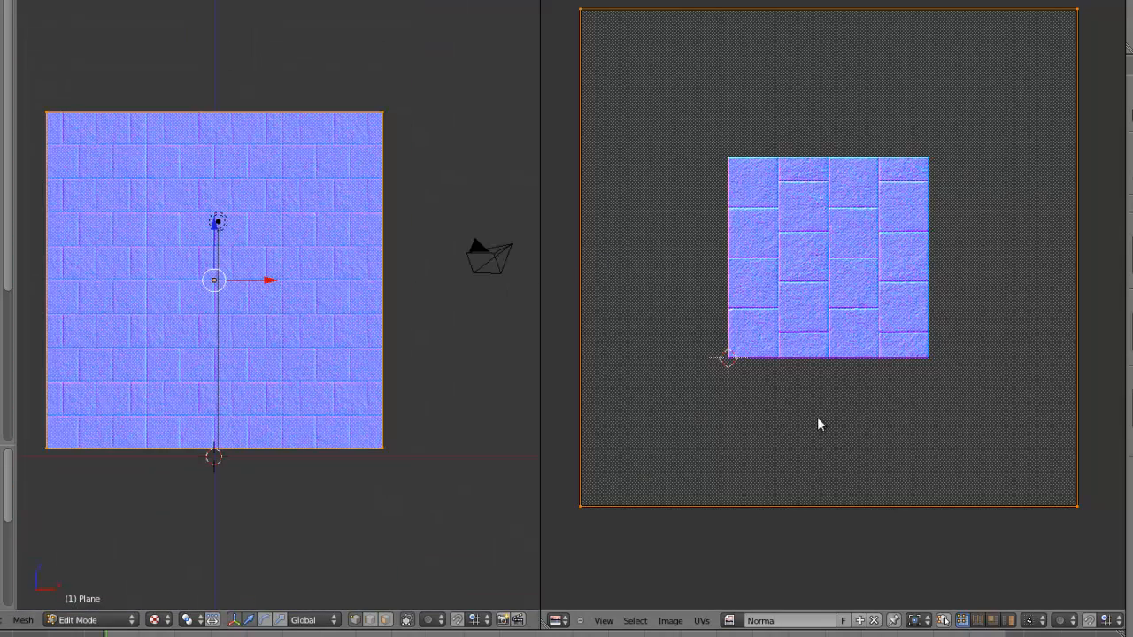
Step: Unlink the Normal image from the UV/Image Editor and open the blood stain image DecalsStain0005_1_S.png from the BGE folder
left_click(670, 621)
left_click(873, 621)
left_click(669, 620)
left_click(670, 621)
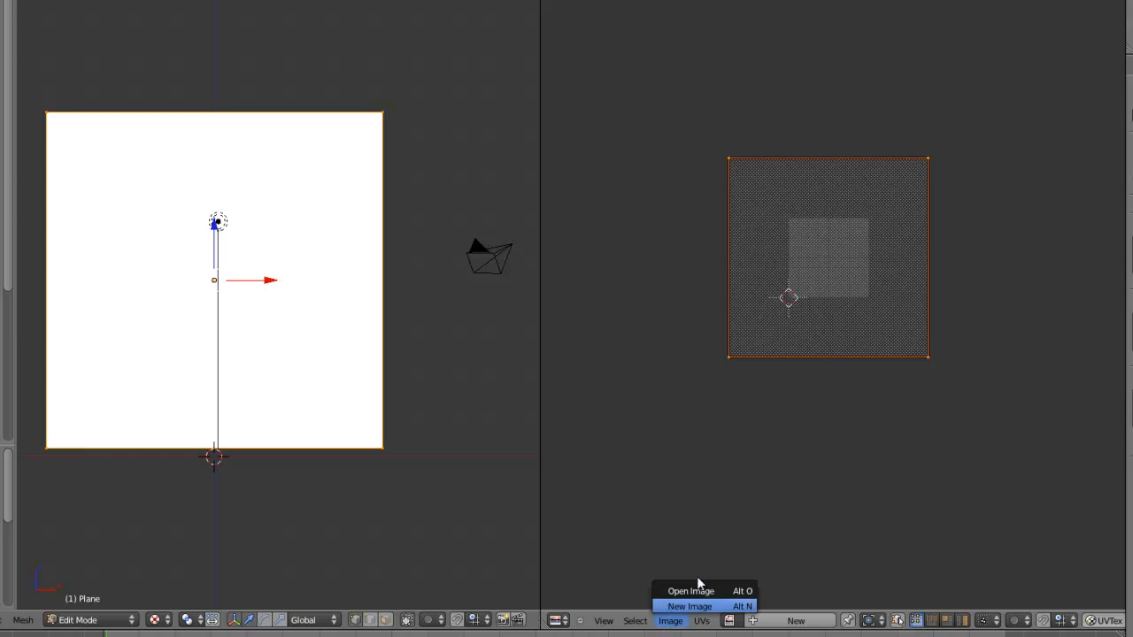
left_click(715, 589)
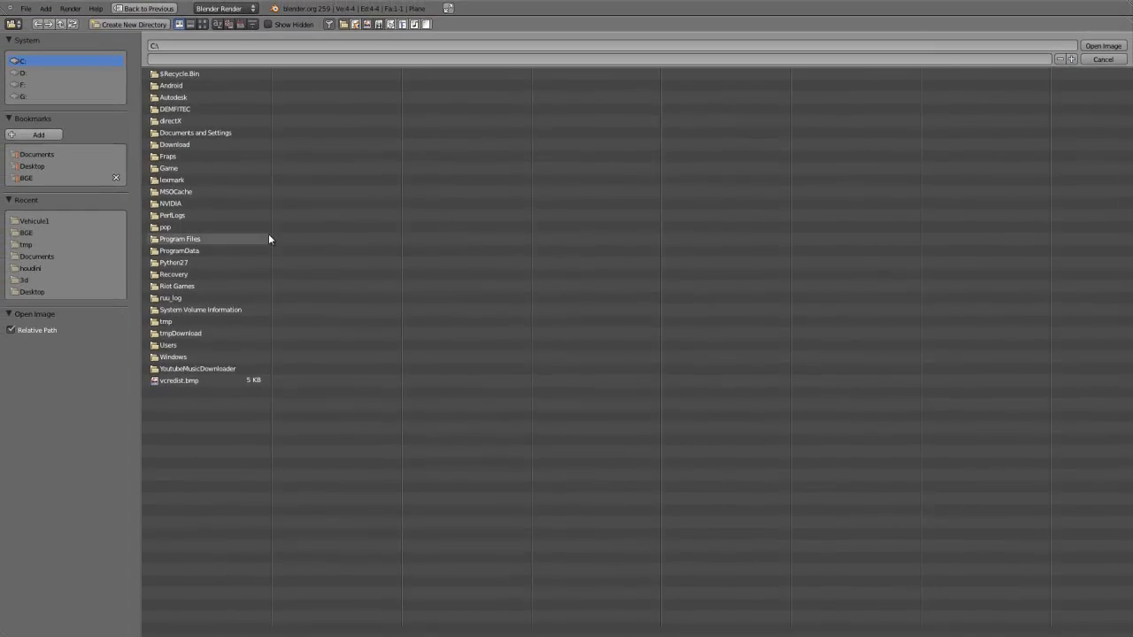
left_click(7, 165)
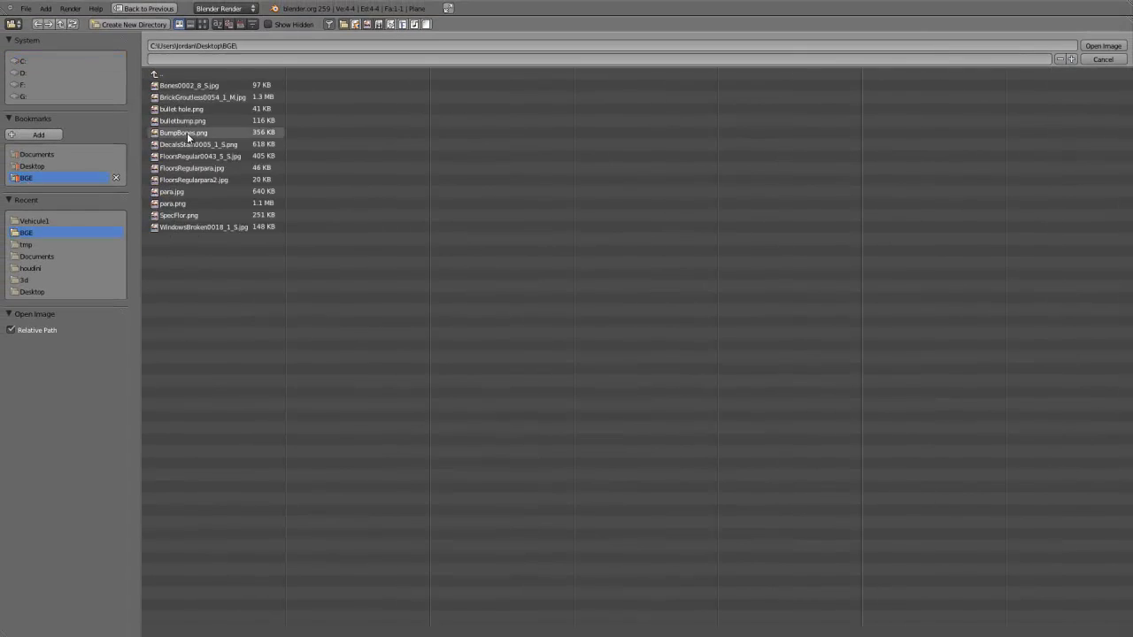
left_click(201, 24)
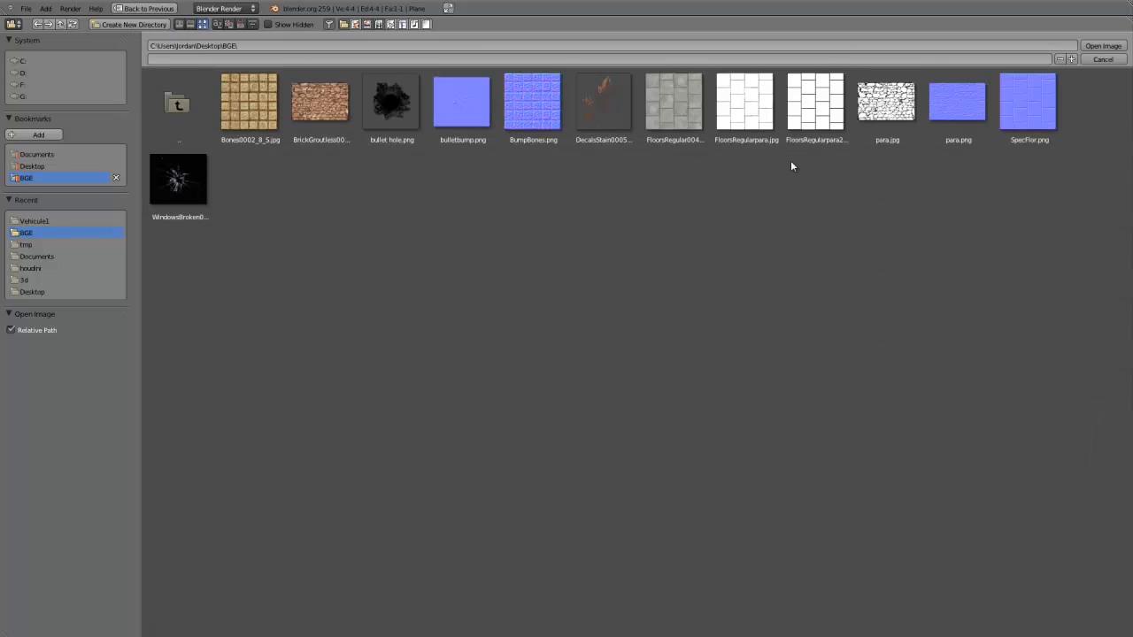
double_click(608, 102)
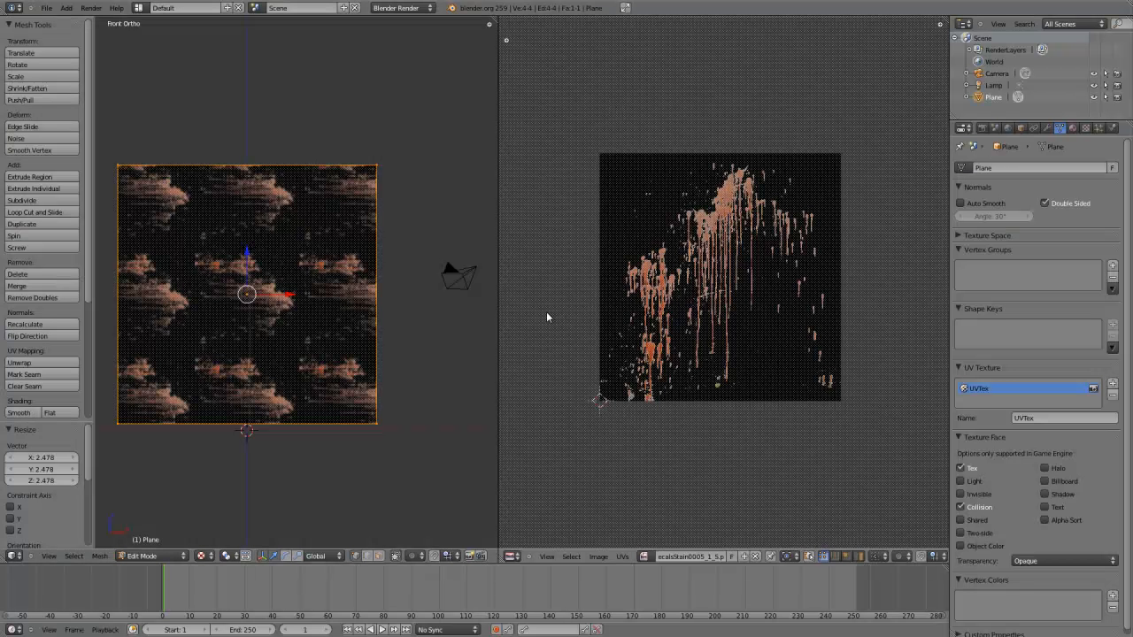
Step: Rotate the plane's UVs 90° and scale them by about 0.358 to fit a single blood stain on the wall
scroll(546, 315, "down", 4)
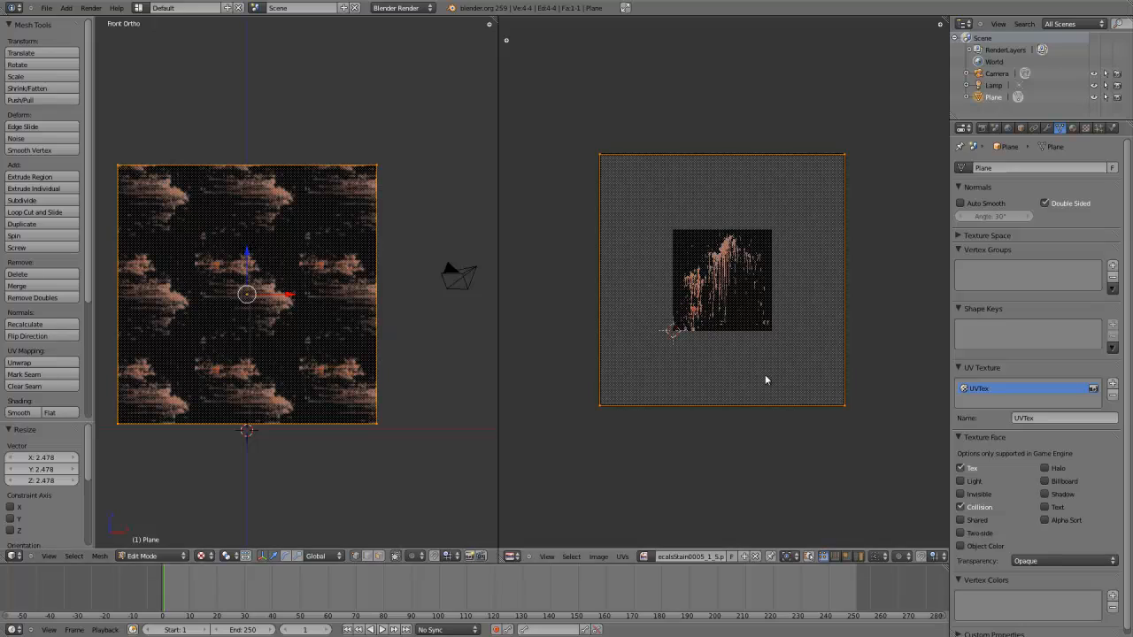
type("r90")
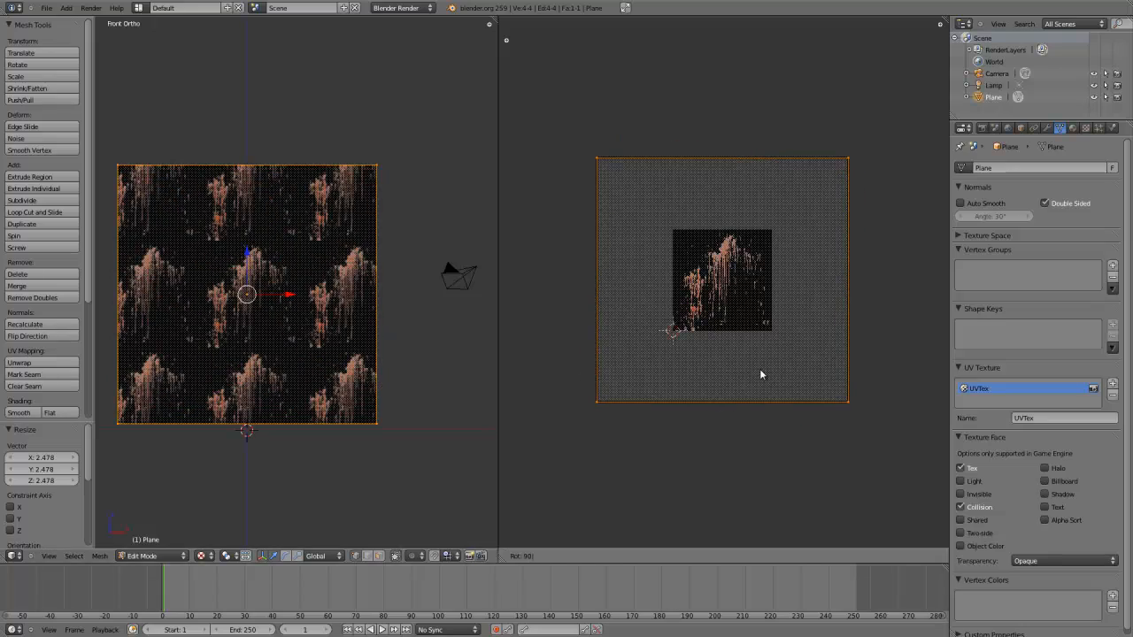
key("Return")
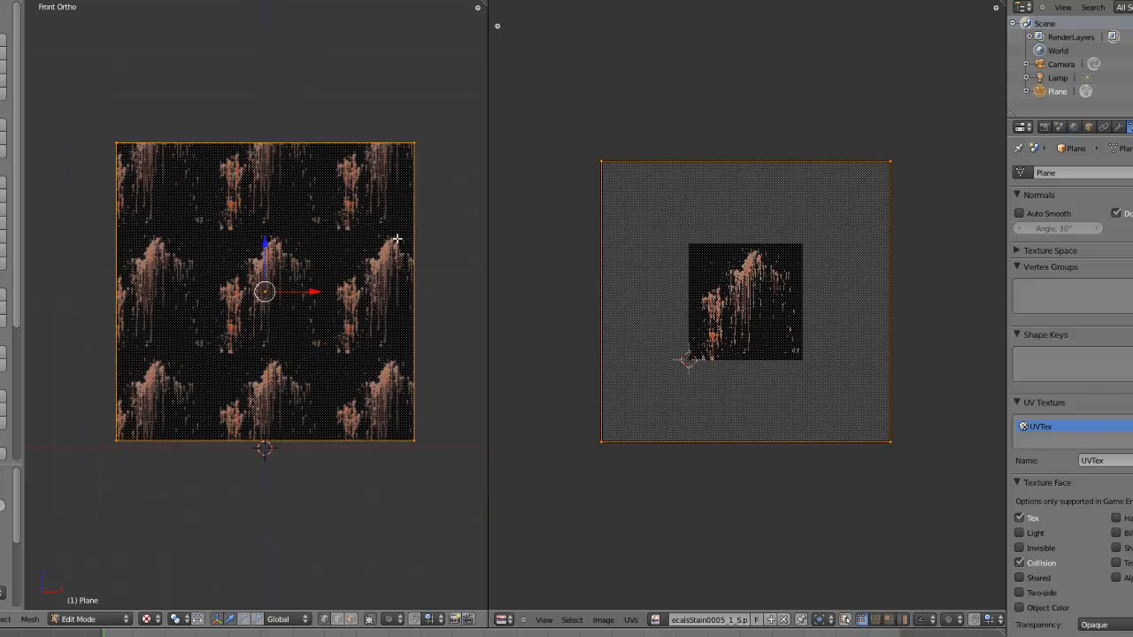
key("s")
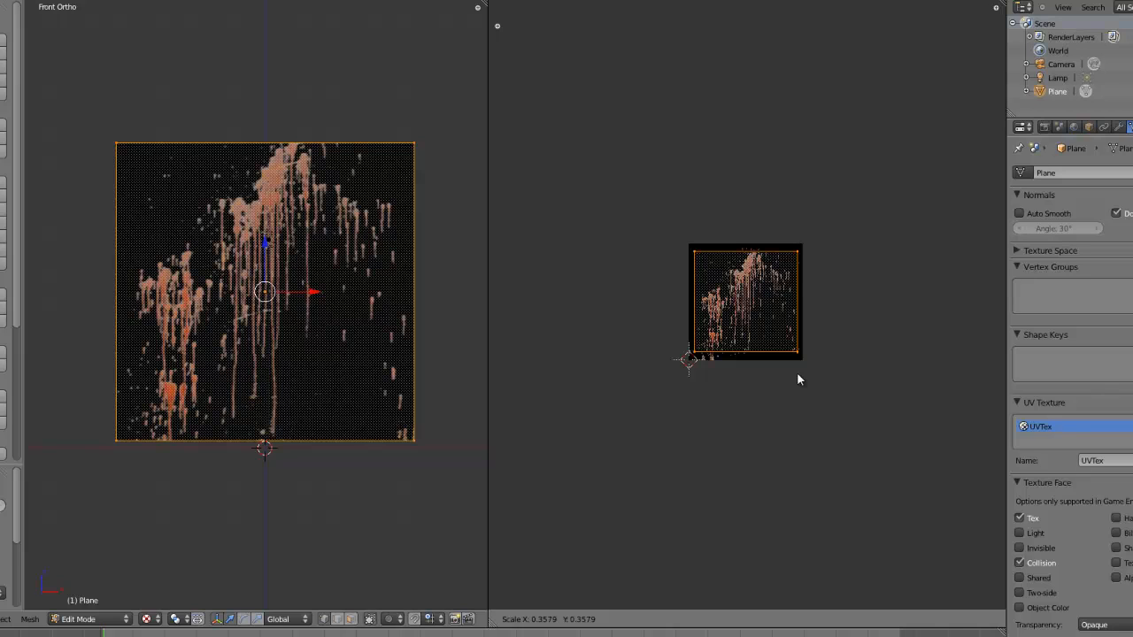
left_click(796, 372)
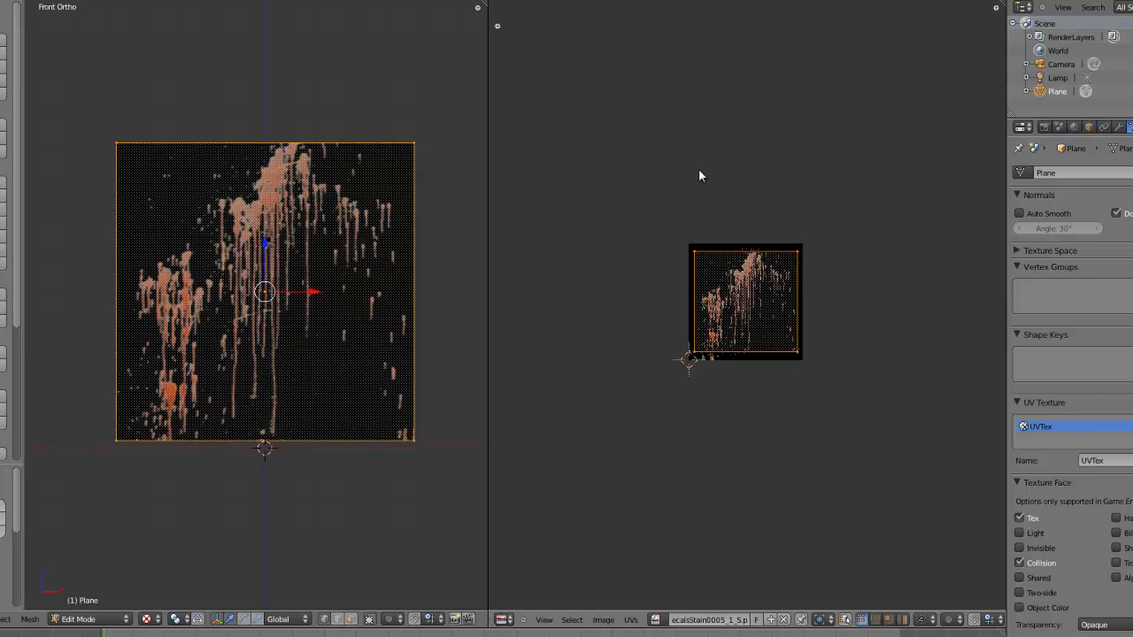
Step: Check how the Col and Normal images look with the reduced UVs, and return the plane to the Col image
left_click(656, 619)
left_click(687, 475)
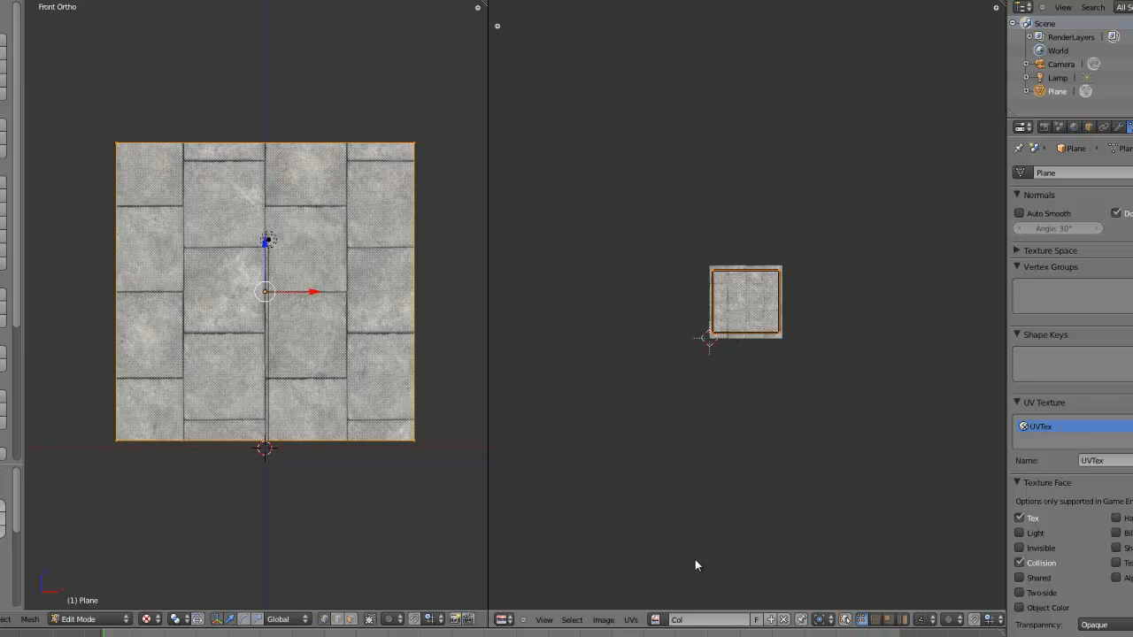
left_click(656, 619)
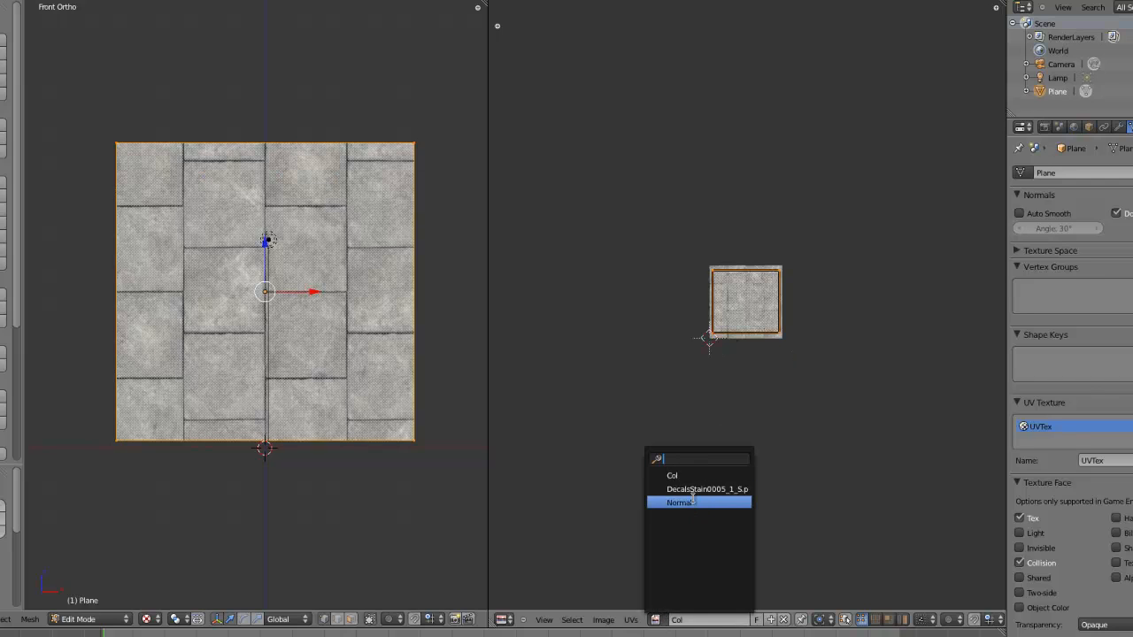
left_click(686, 502)
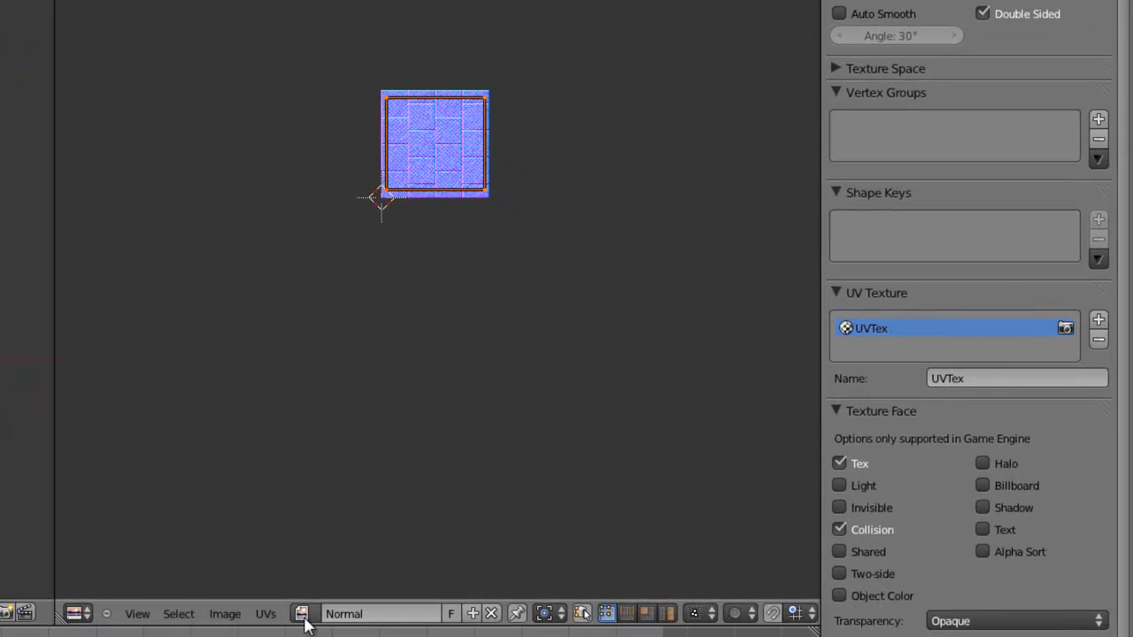
left_click(302, 617)
left_click(331, 408)
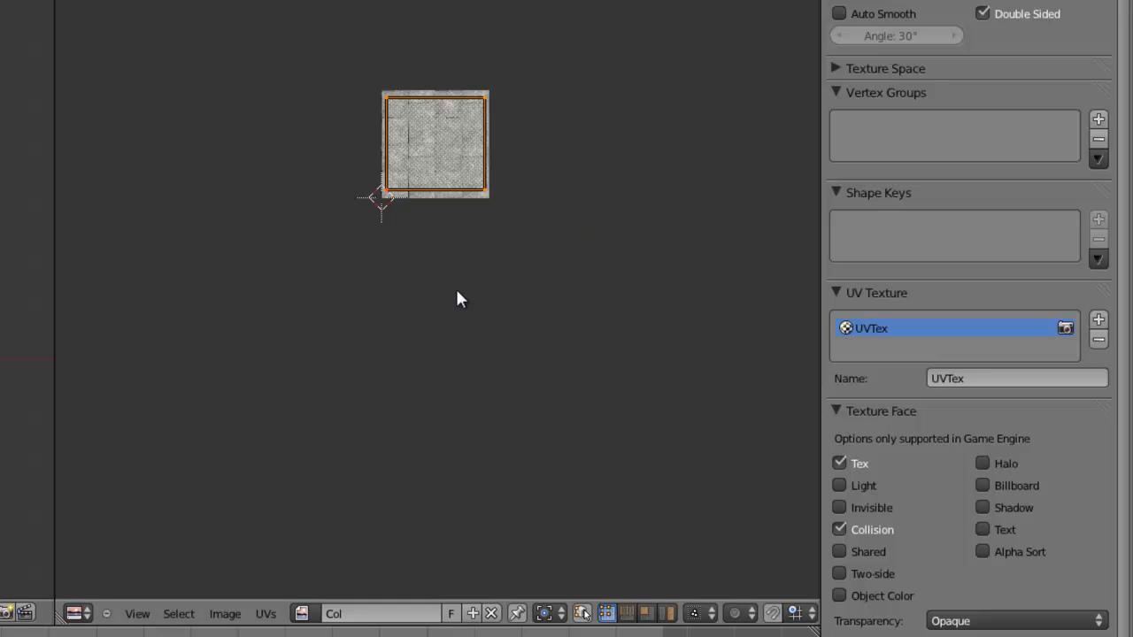
Step: Scale the plane's UVs up by about 2.665 to tile the Col image and rotate them 90°
key("s")
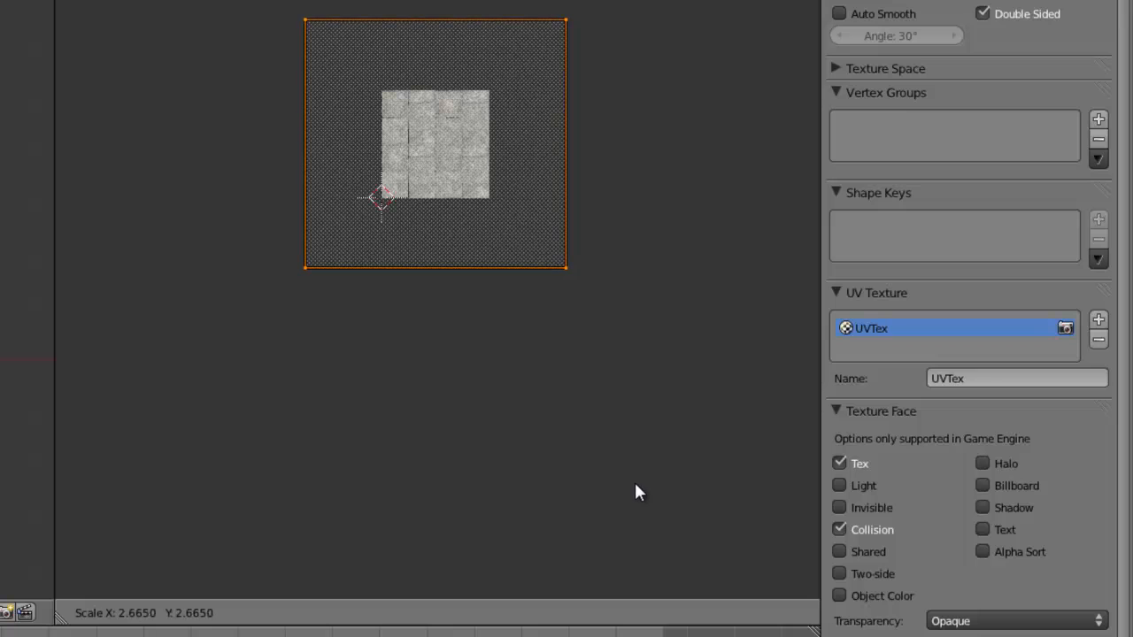
left_click(634, 480)
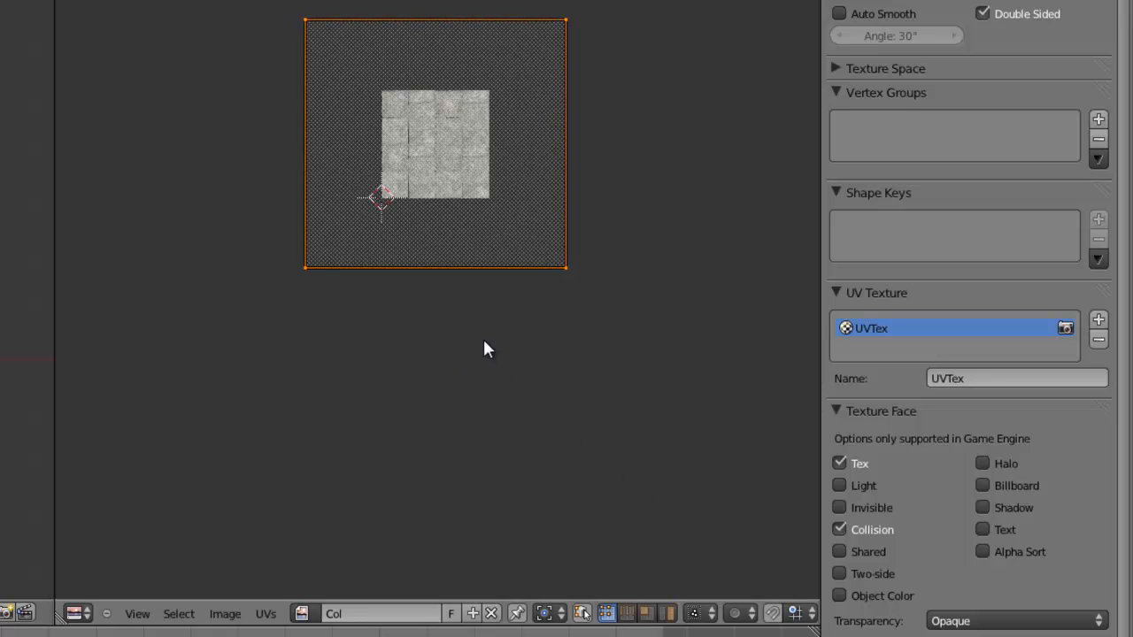
type("r90")
key("Return")
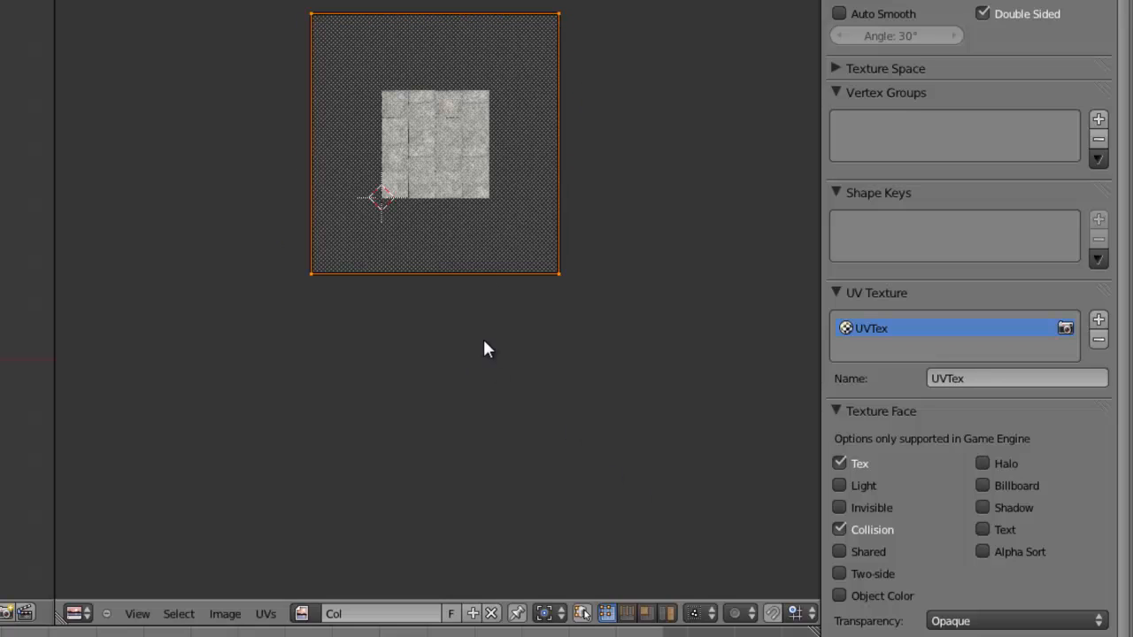
Step: Compare the blood stain and Normal images under the enlarged UVs
left_click(302, 613)
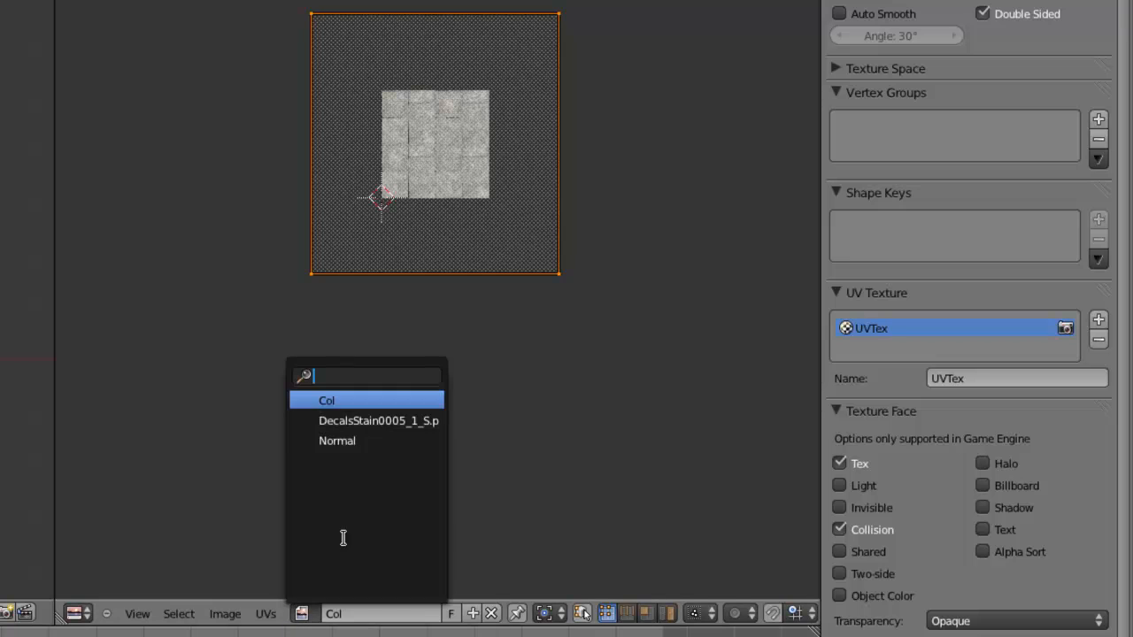
left_click(353, 419)
left_click(301, 613)
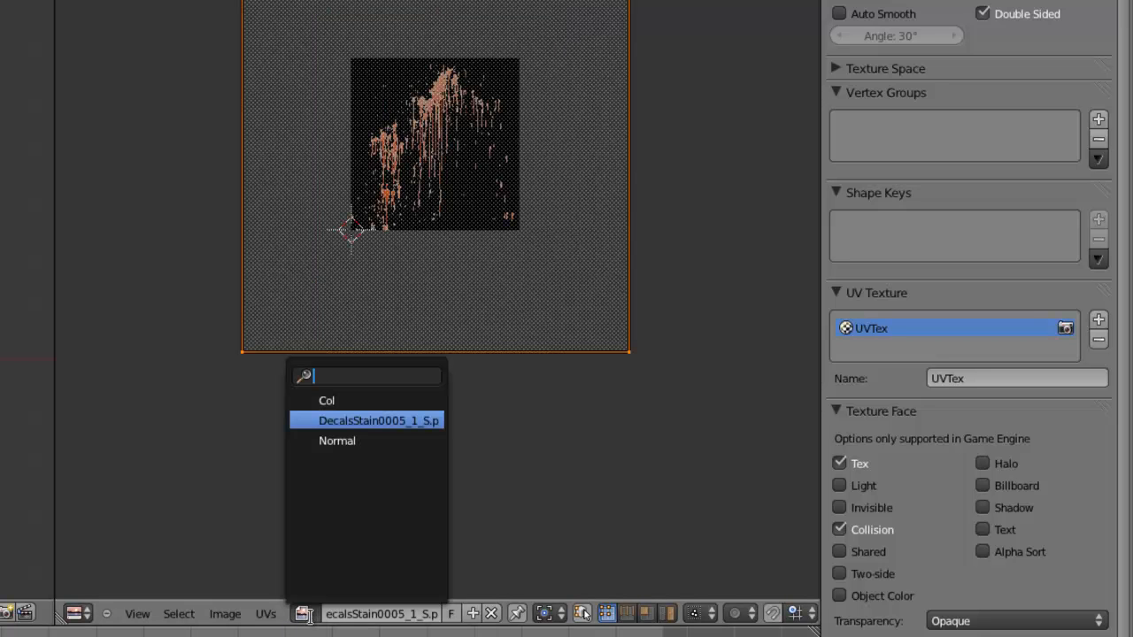
left_click(348, 447)
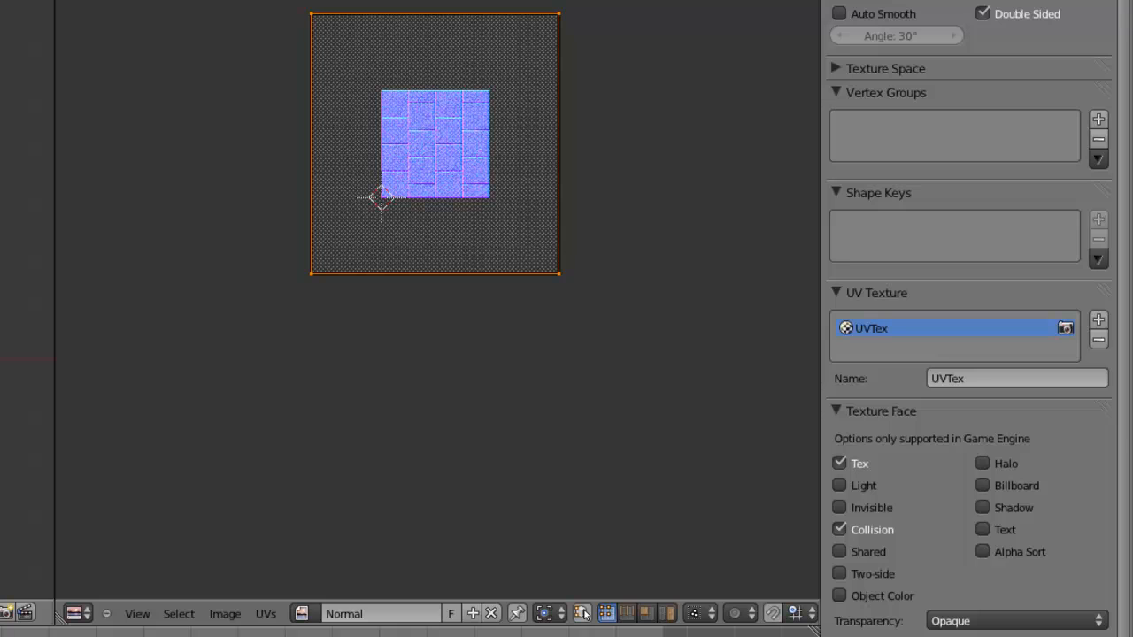
Step: Display the DecalsStain0005_1_S.png image on the plane and rename it Sang
left_click(303, 613)
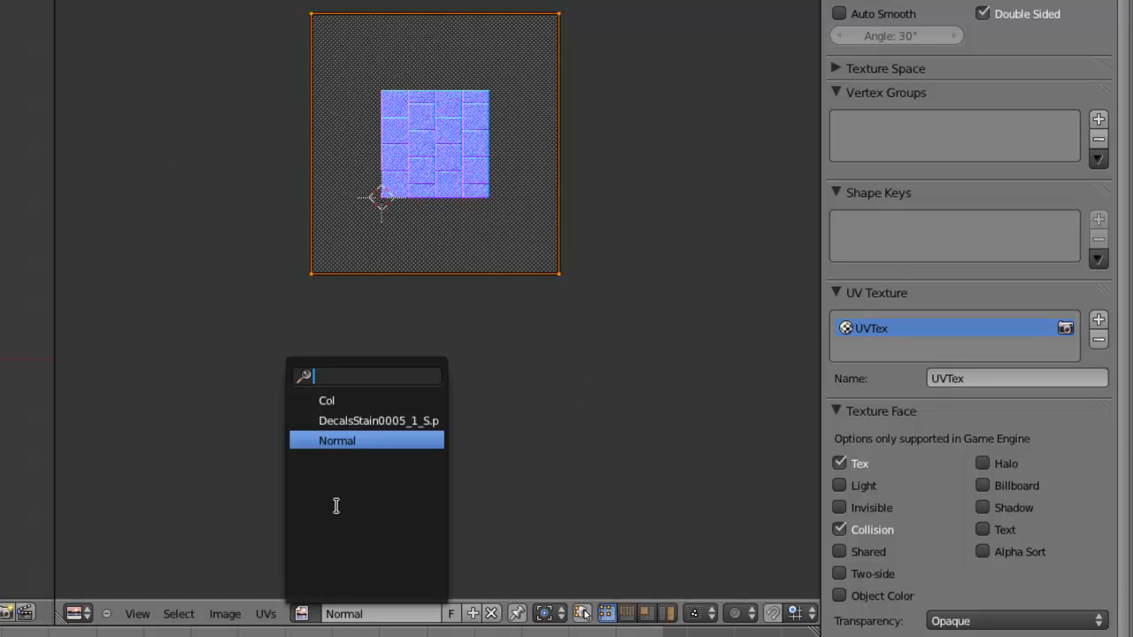
left_click(406, 422)
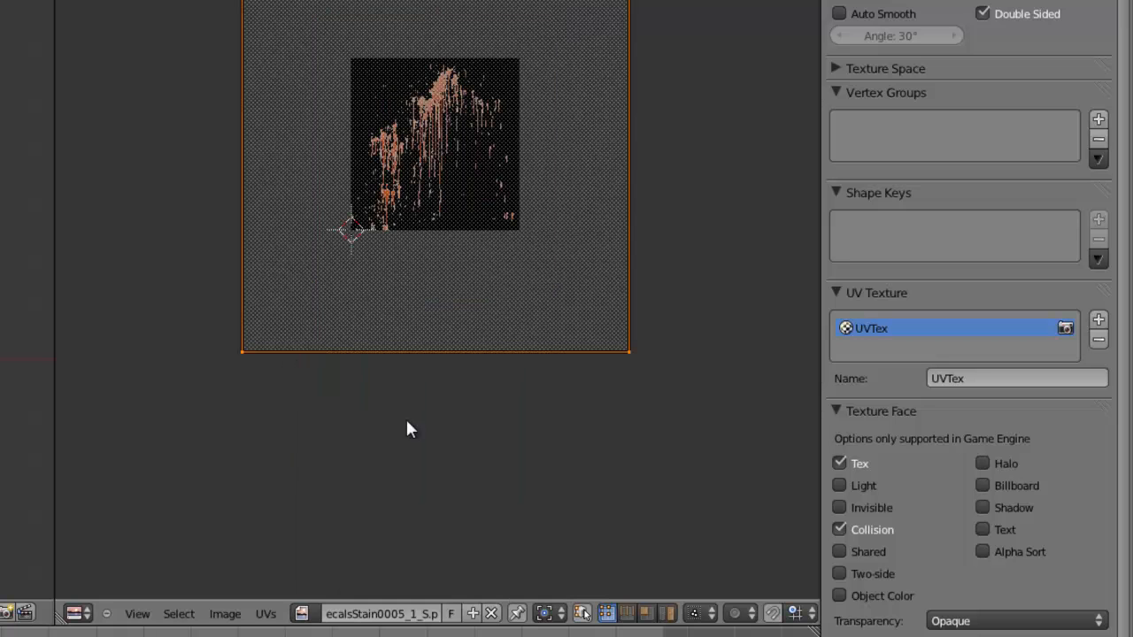
left_click(394, 613)
type("ach")
key("BackSpace")
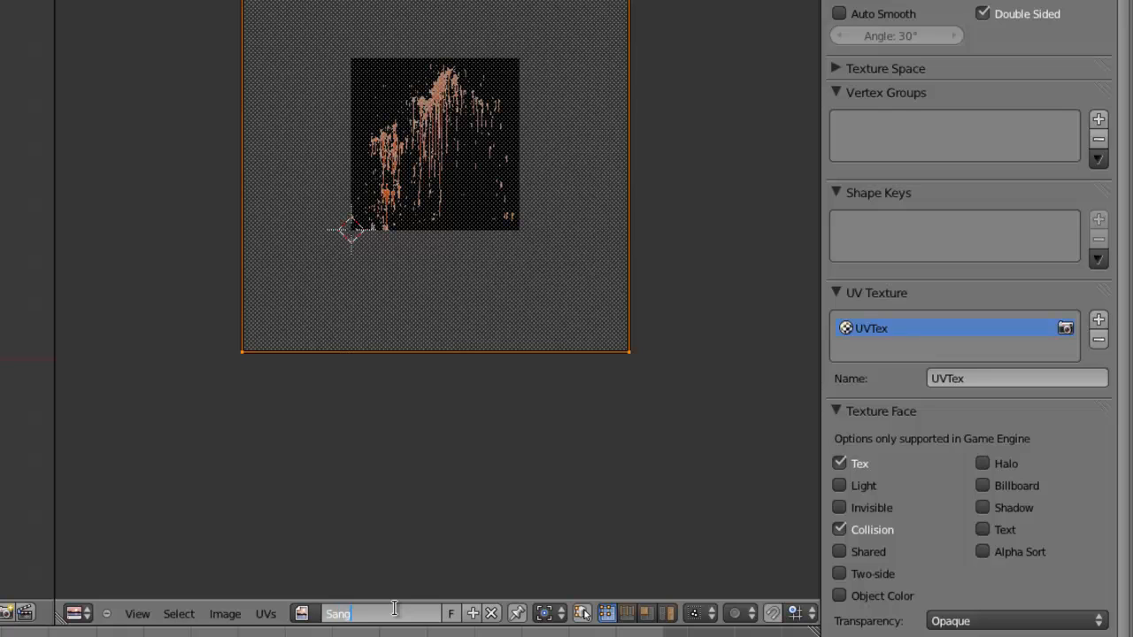
key("Return")
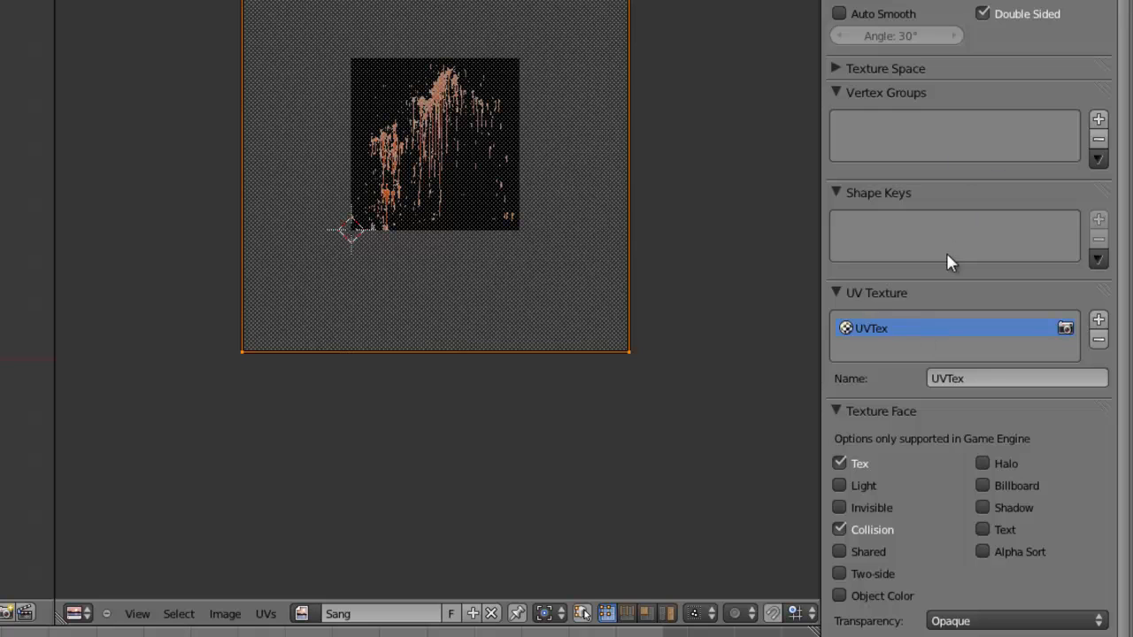
Step: Add a second UV texture layer to the plane and name it Sang
left_click(1098, 322)
left_click(971, 378)
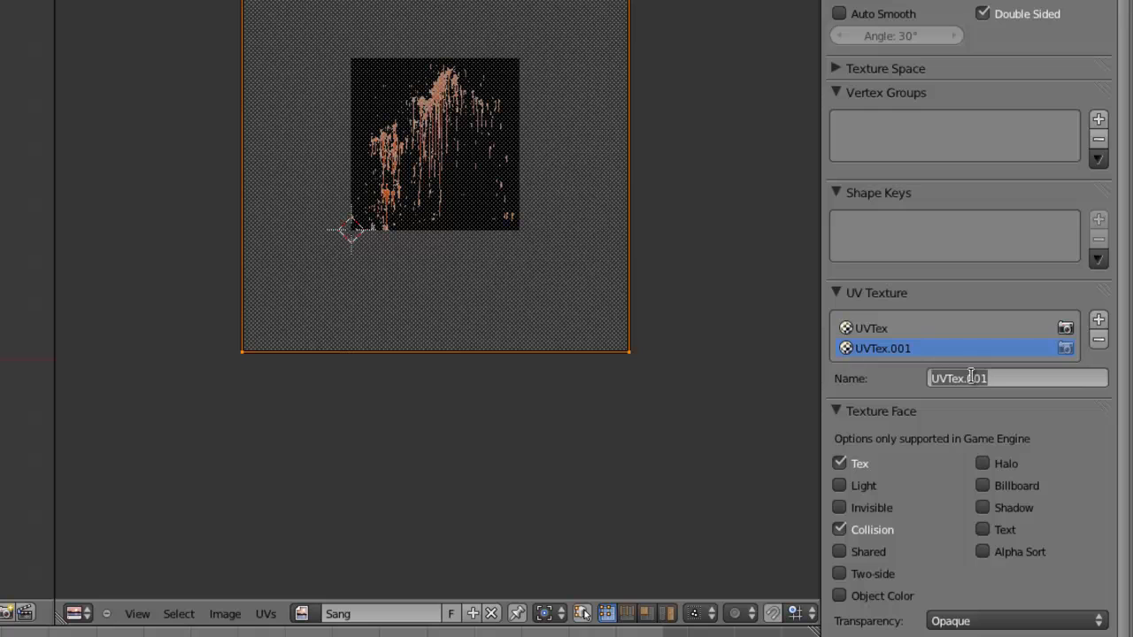
type("Sang")
key("Return")
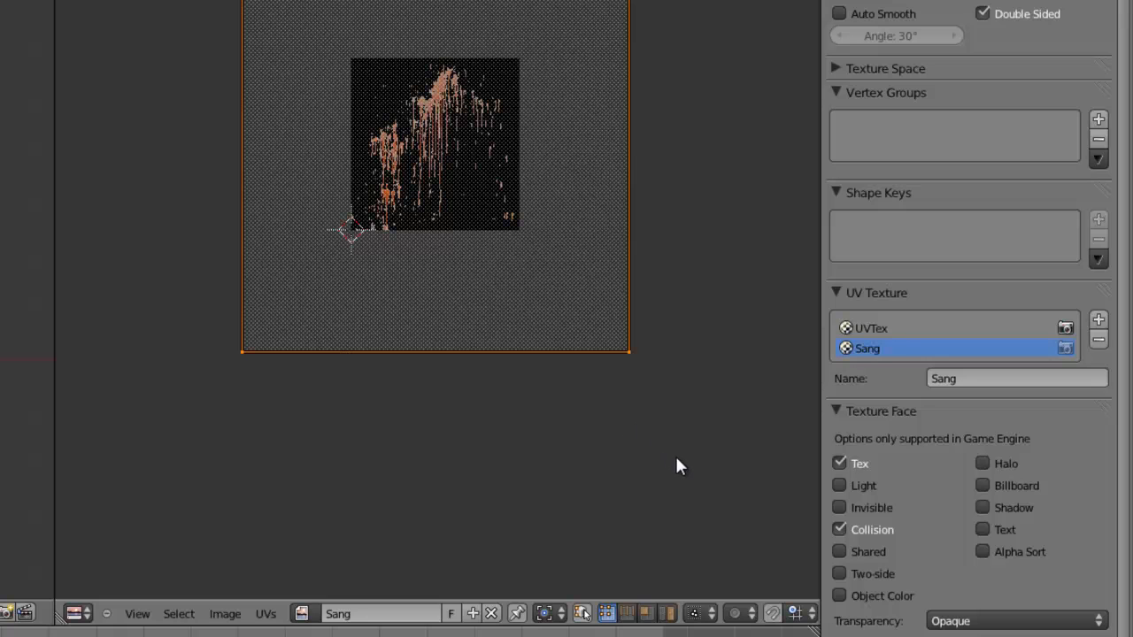
Step: Scale the Sang layer's UVs by about 0.402 and rotate them 180° plus another 90° so the blood drips run downward
key("s")
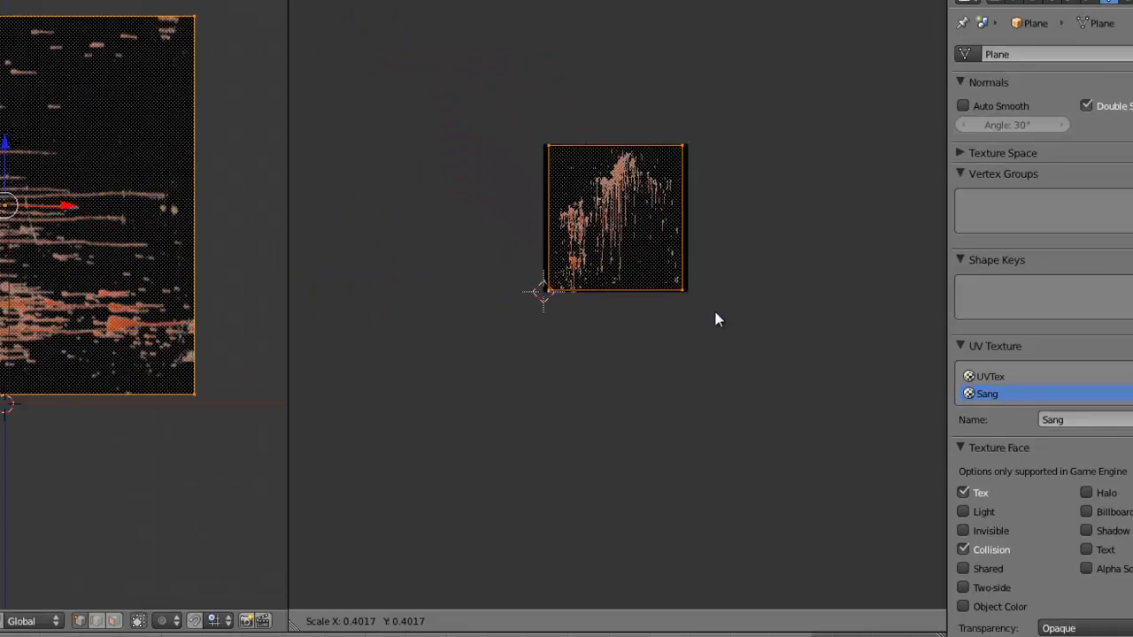
left_click(551, 253)
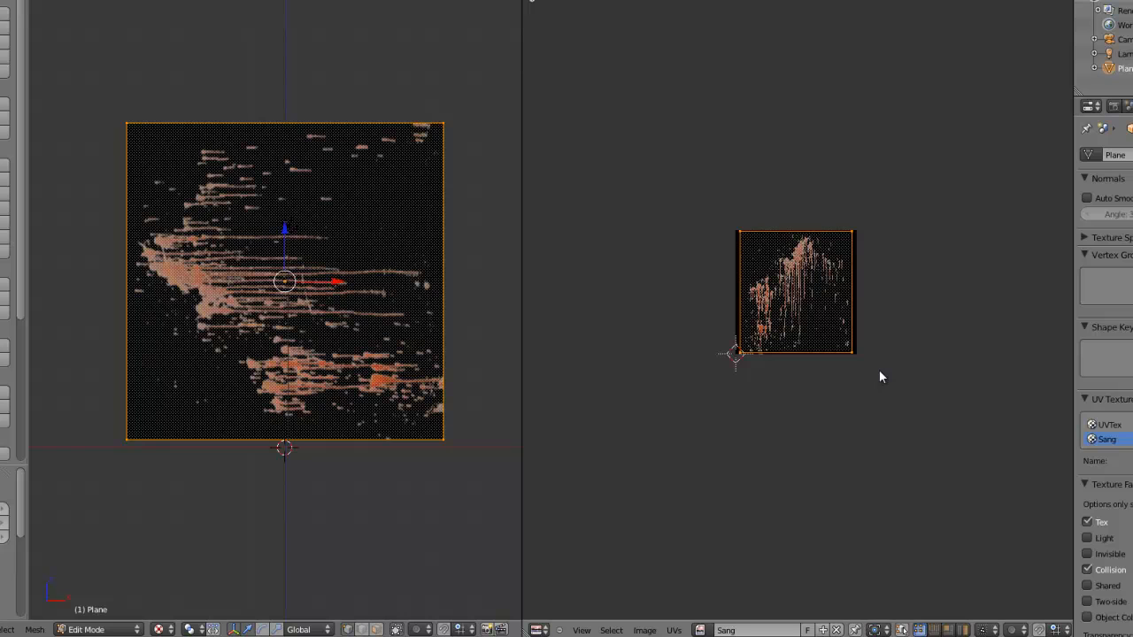
type("r90")
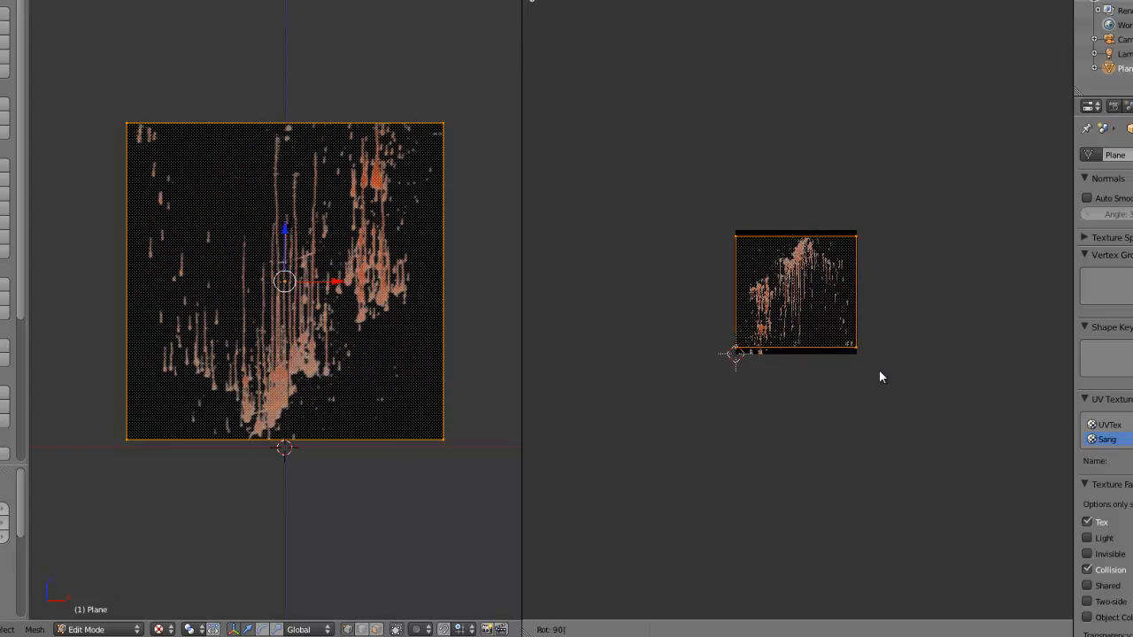
key("Return")
type("r180")
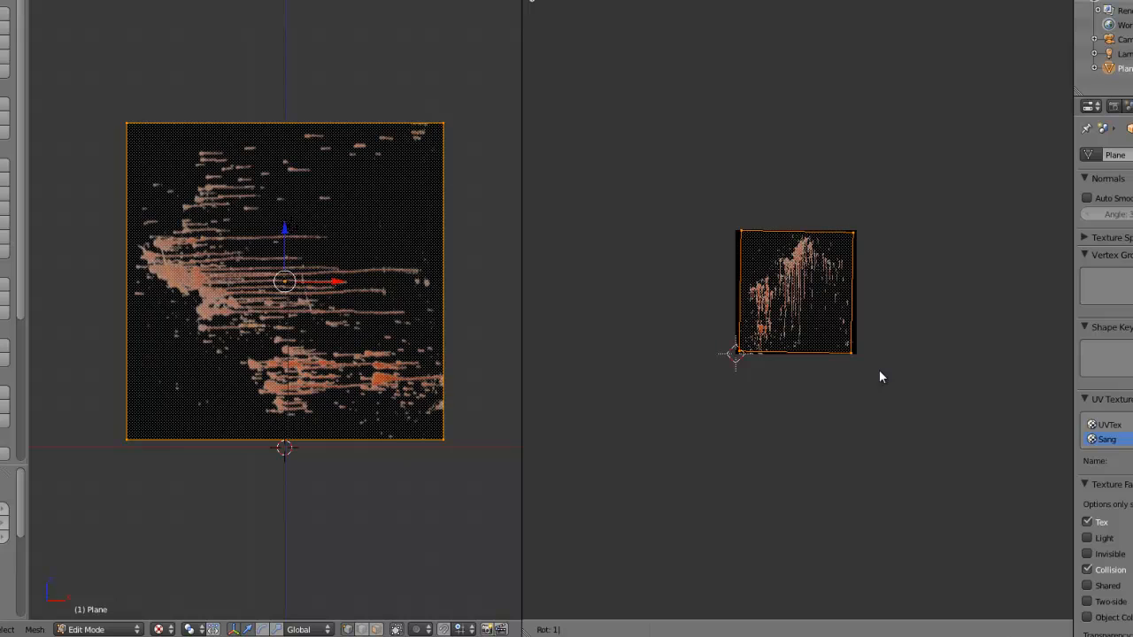
key("Return")
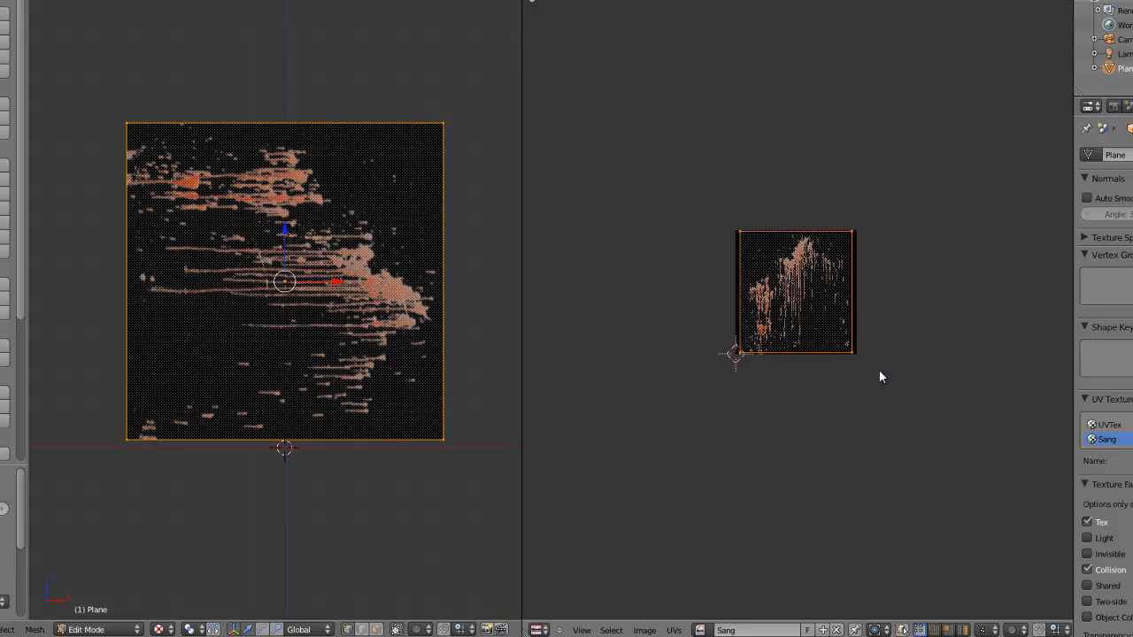
type("r90")
key("Return")
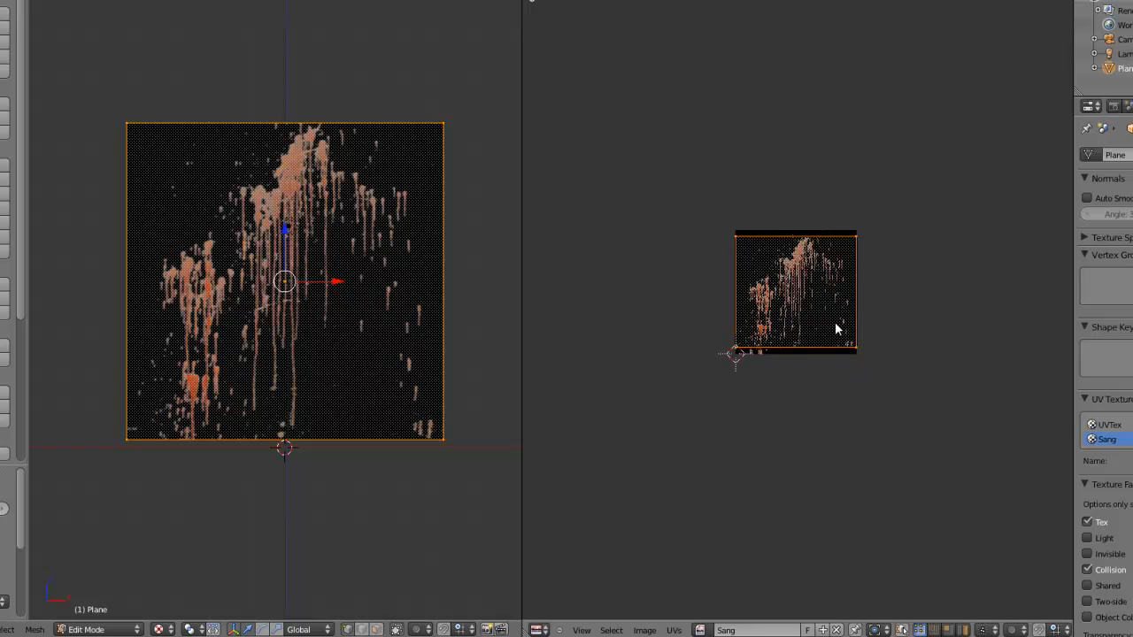
Step: Enlarge the Sang layer's UVs slightly and move them by about 0.012 in X and -0.078 in Y over the blood image
key("g")
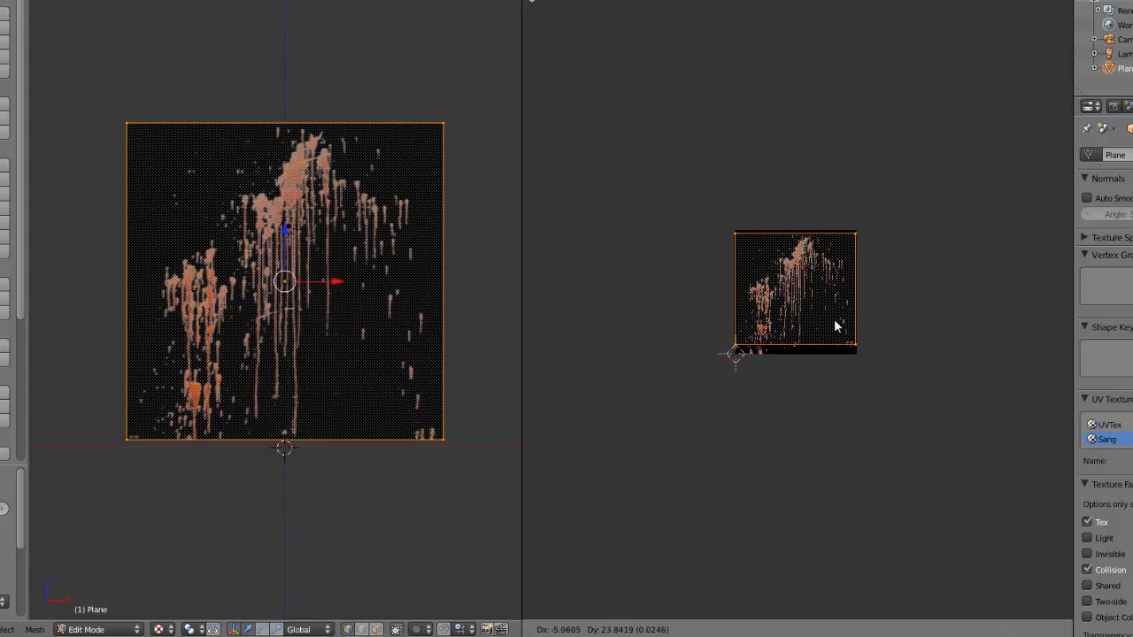
left_click(834, 328)
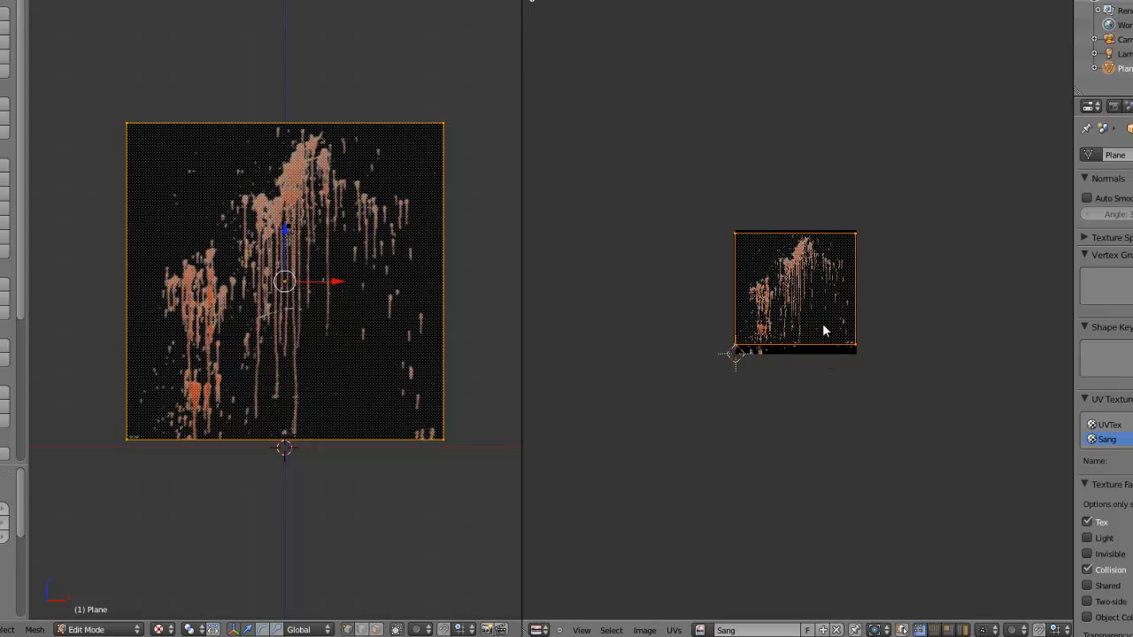
key("s")
left_click(827, 335)
key("g")
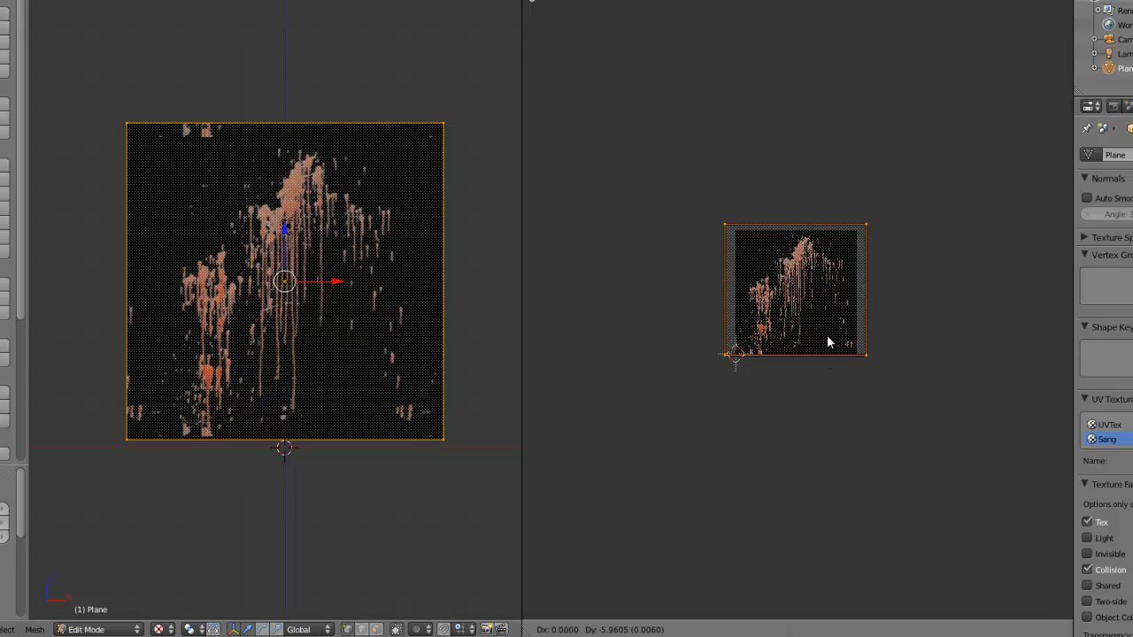
left_click(830, 348)
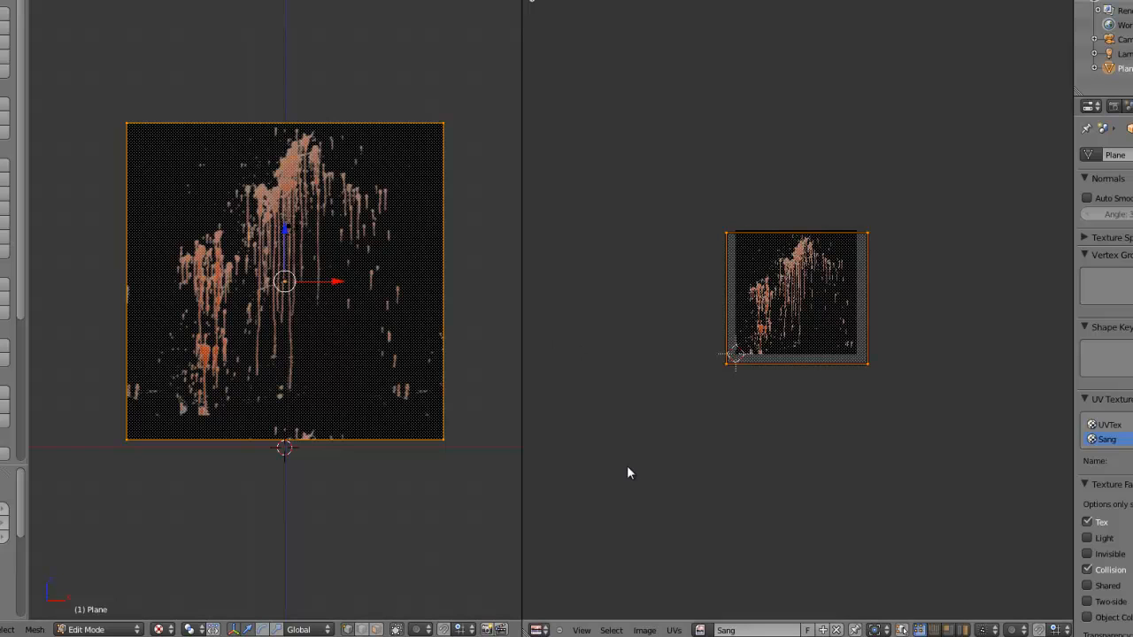
Step: Show the Normal image and finally the Col image on the plane while the Sang layer is active
left_click(699, 630)
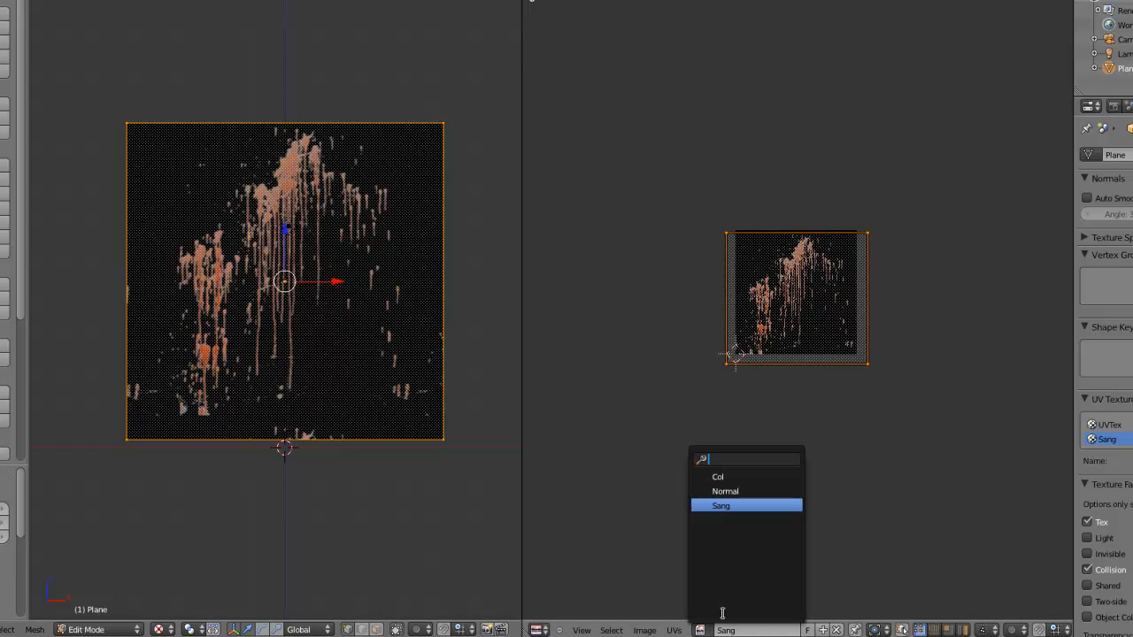
left_click(743, 491)
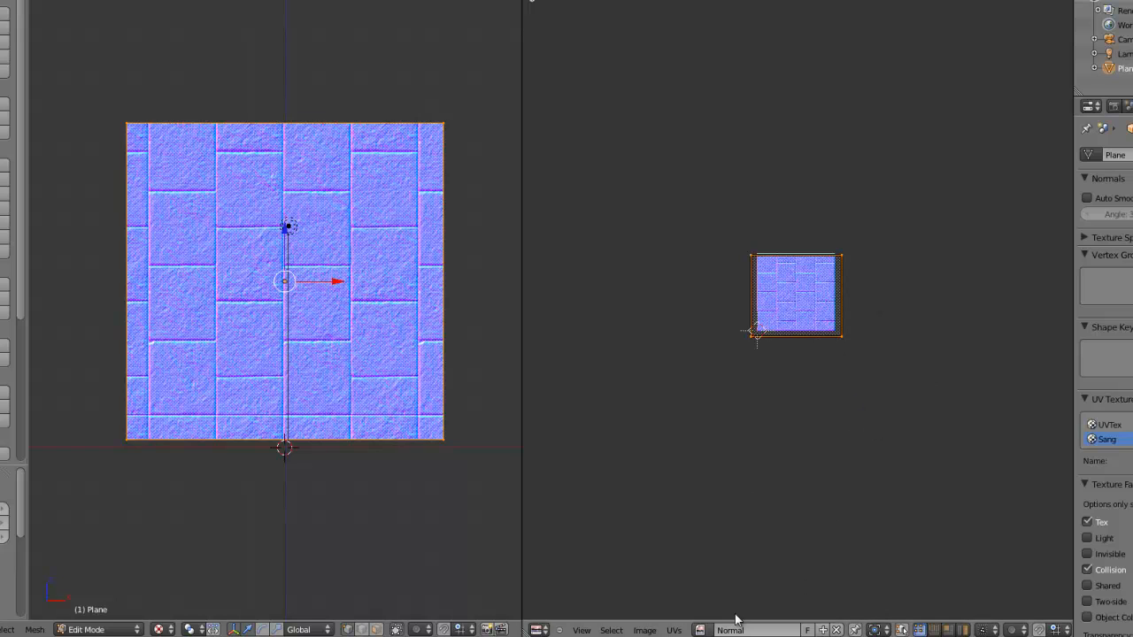
left_click(699, 630)
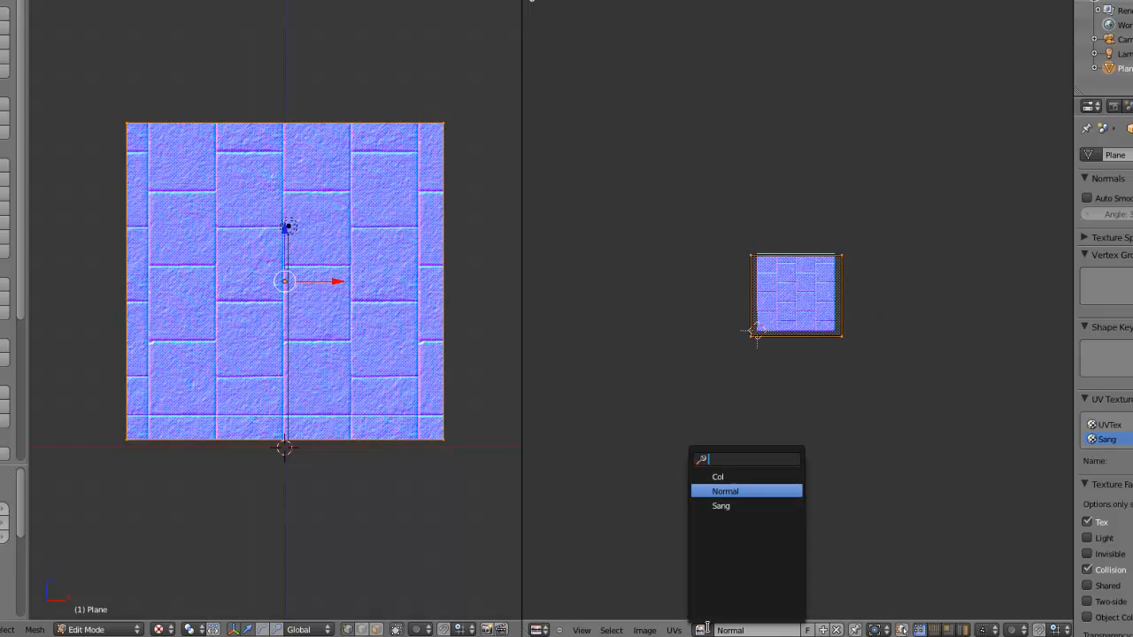
left_click(736, 480)
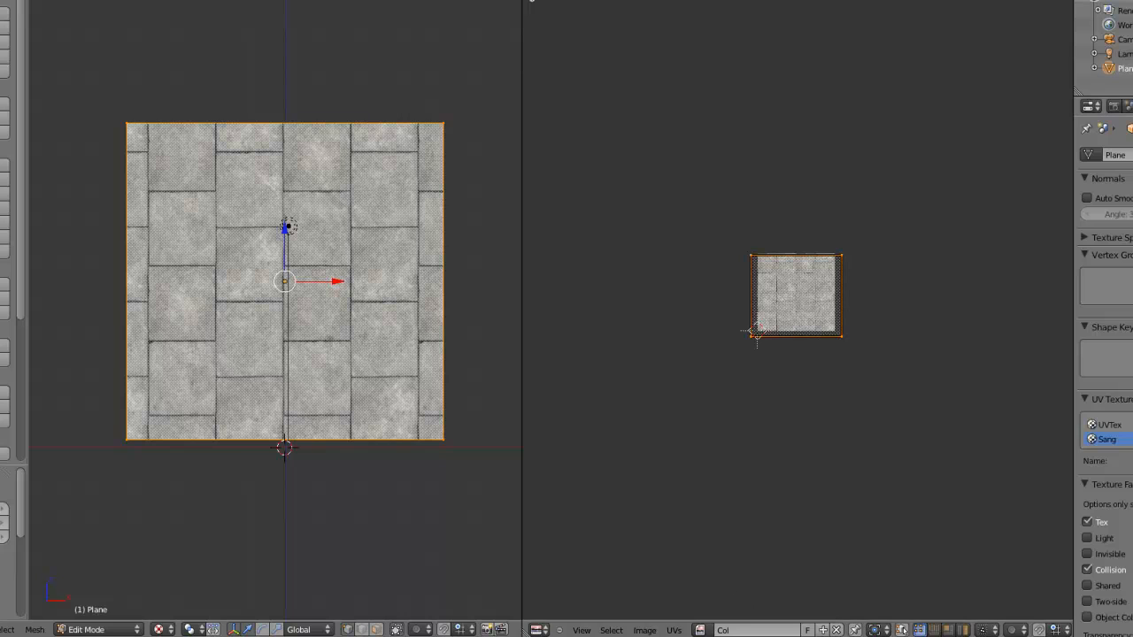
Step: Widen the properties area and merge the UV editor area into the 3D view
left_click_drag(1069, 248, 1029, 247)
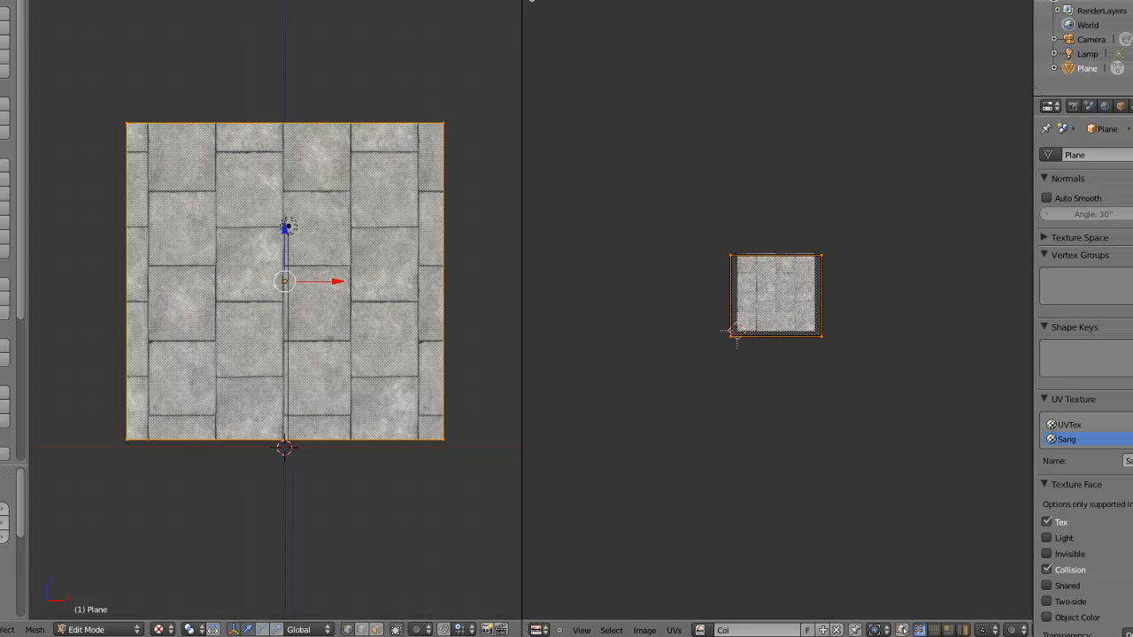
left_click_drag(522, 1, 601, 211)
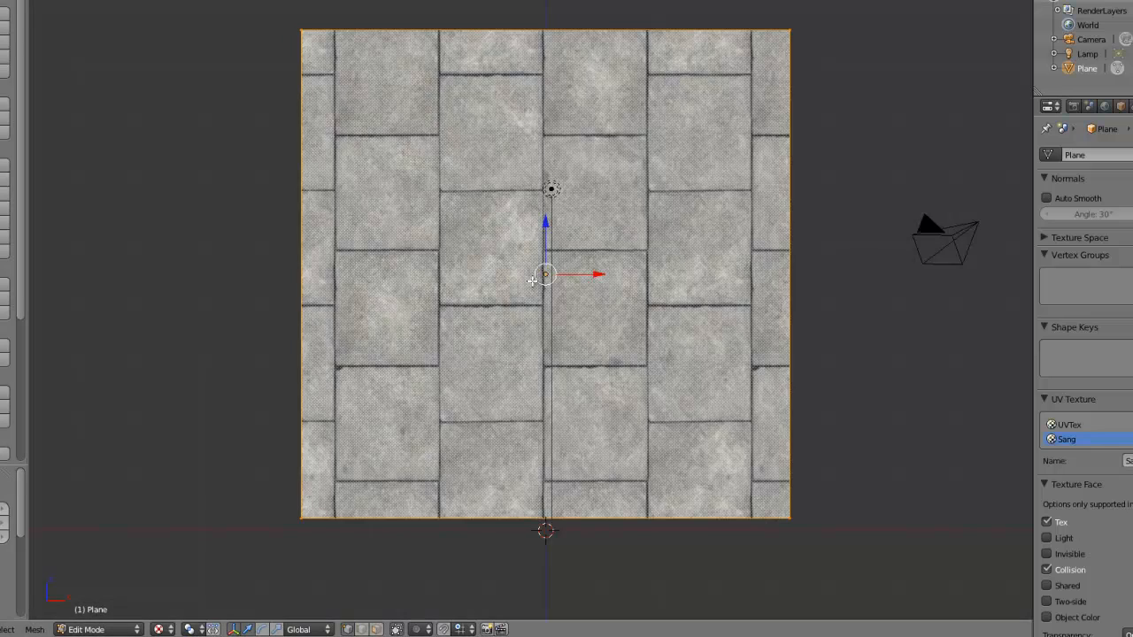
scroll(534, 282, "down", 1)
scroll(557, 298, "up", 1)
Step: Split the 3D view again, hide the new area's tool shelf and turn it into a UV/Image Editor
left_click_drag(1029, 3, 495, 9)
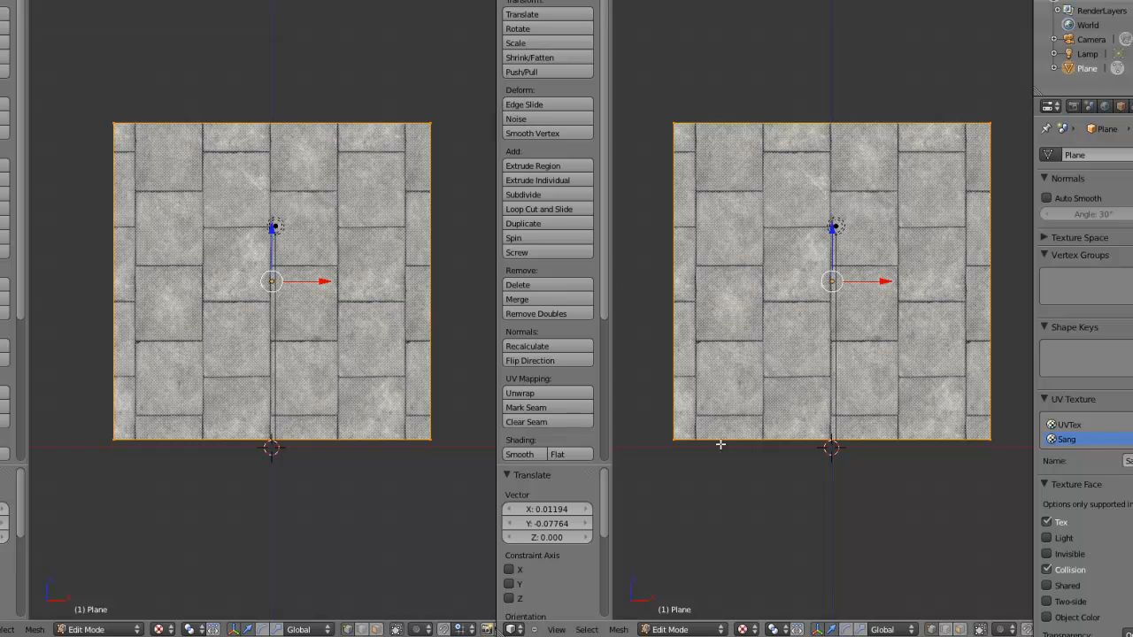
key("t")
left_click(515, 629)
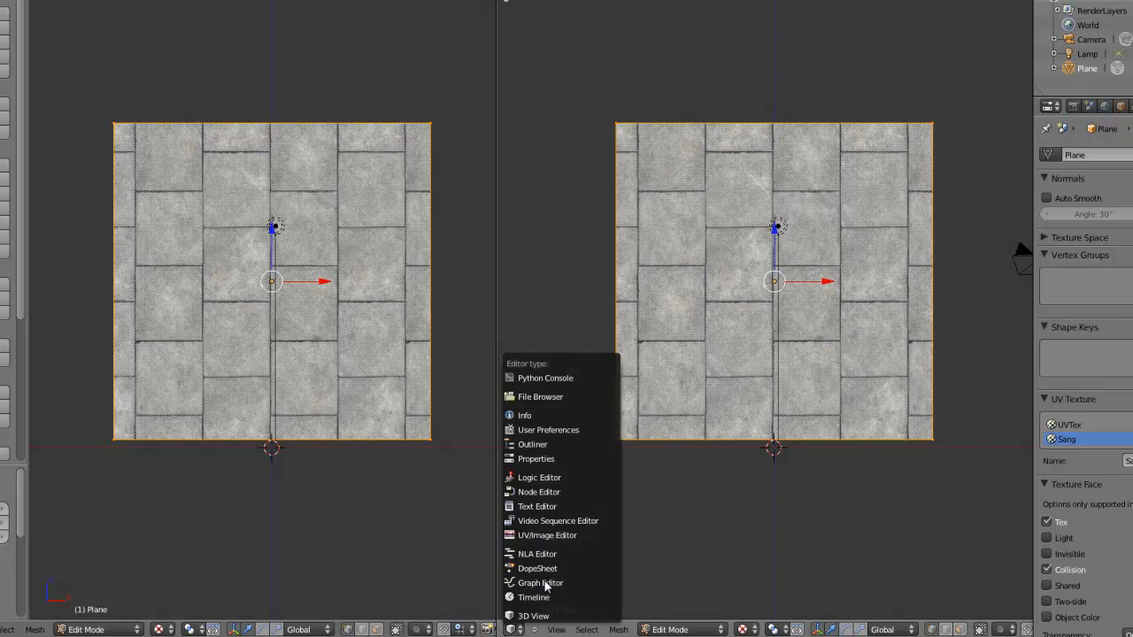
left_click(566, 534)
scroll(771, 455, "down", 4)
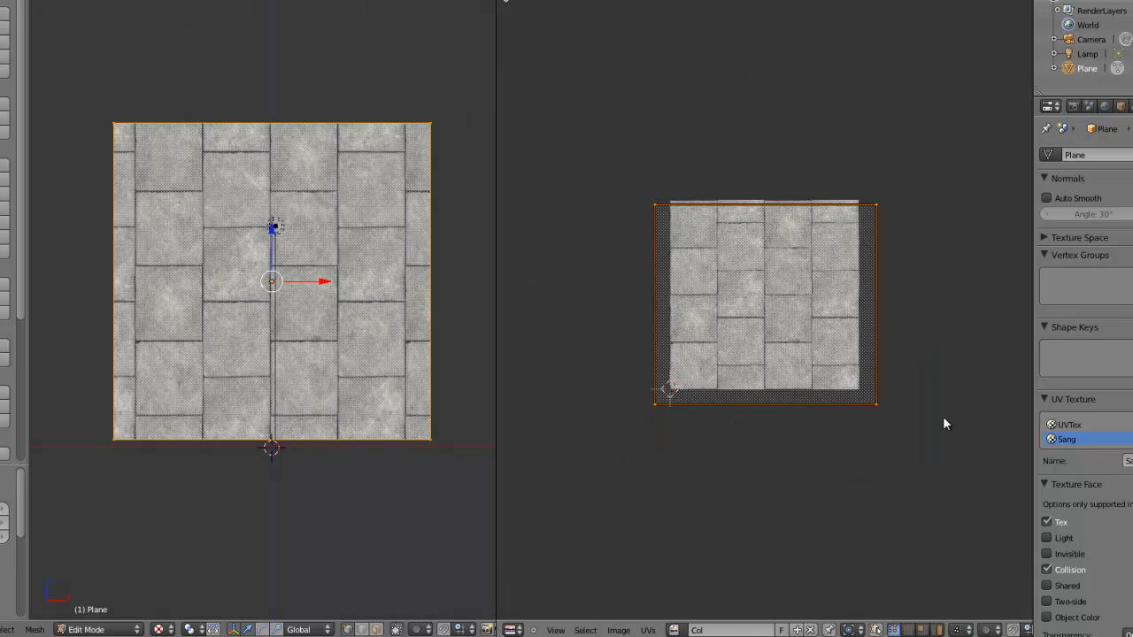
Step: Make the UVTex layer active and display the Col image on the plane with it
left_click(1069, 425)
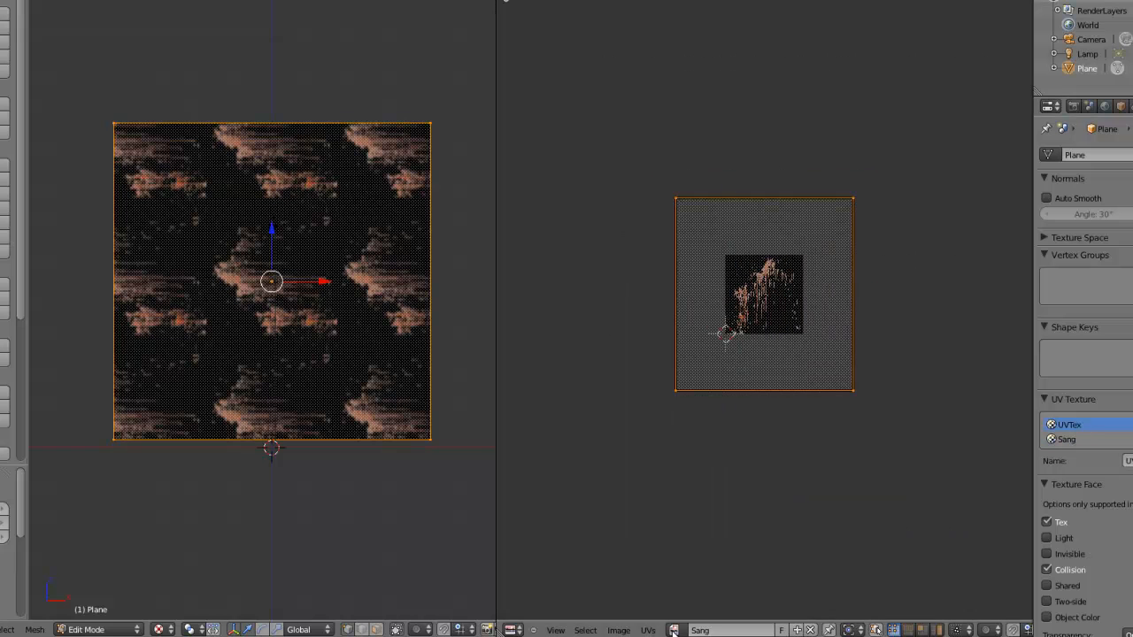
left_click(674, 629)
left_click(726, 474)
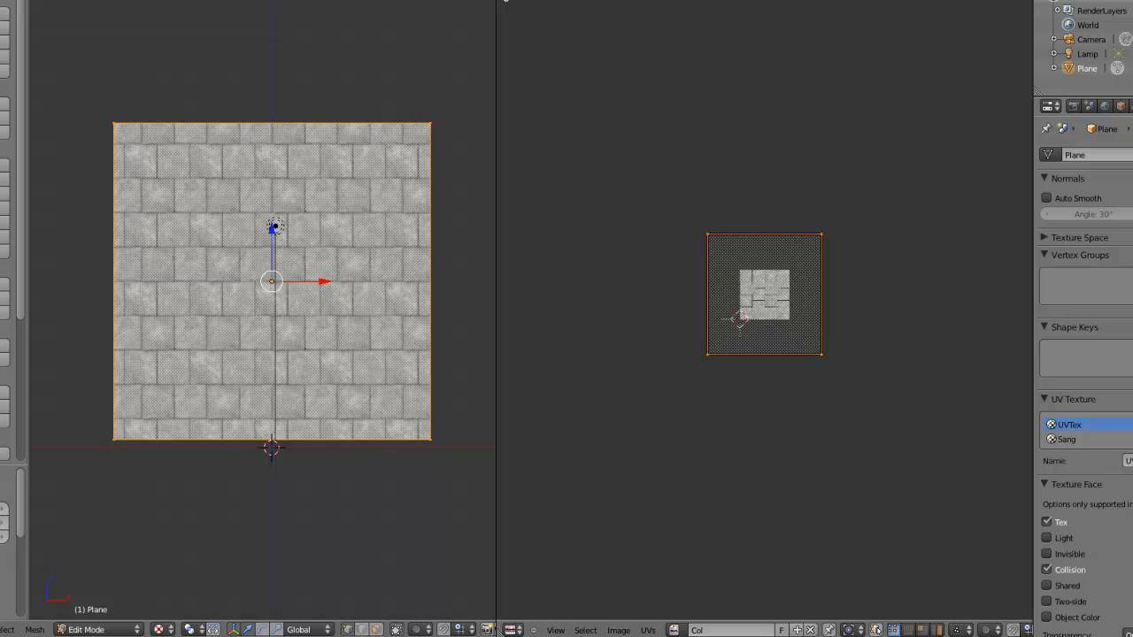
Step: Compare the stone tiling of the UVTex and Sang layers, finishing with Sang active
left_click(1090, 440)
left_click(1125, 426)
left_click(1124, 439)
left_click(1085, 425)
left_click(1082, 440)
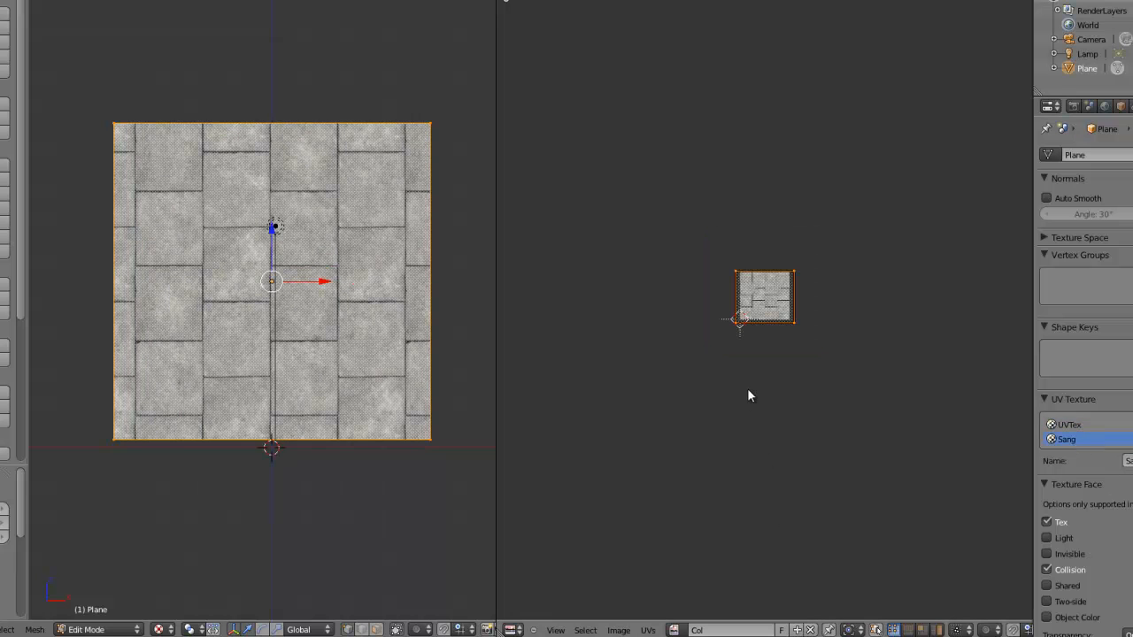
scroll(749, 394, "up", 6)
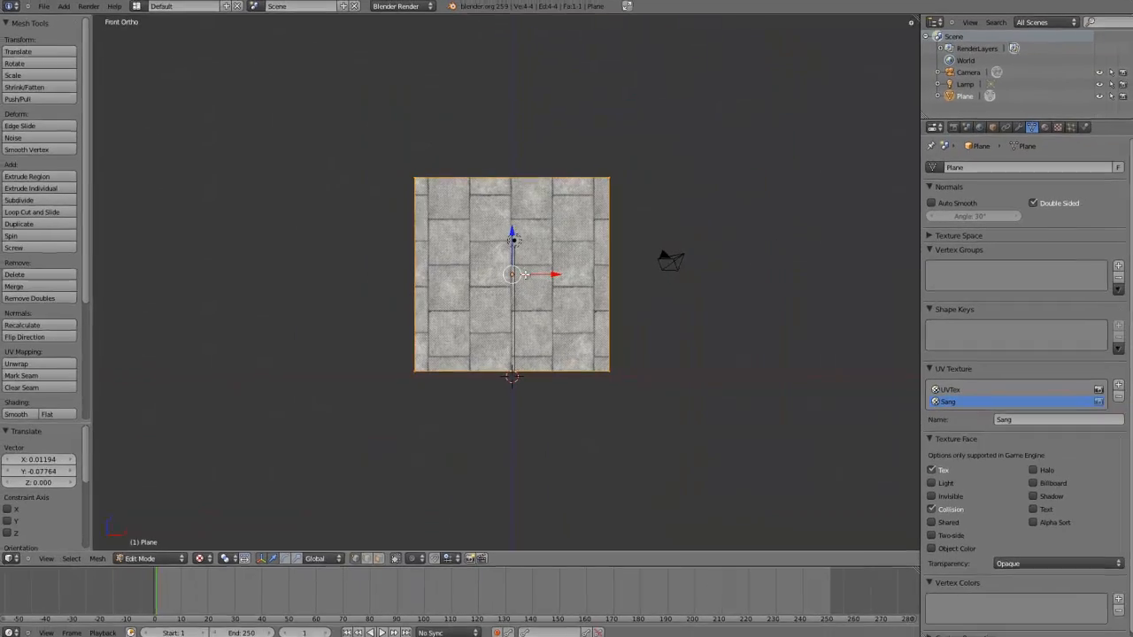
Step: Return the plane to Object Mode and create a new material for it
key("Tab")
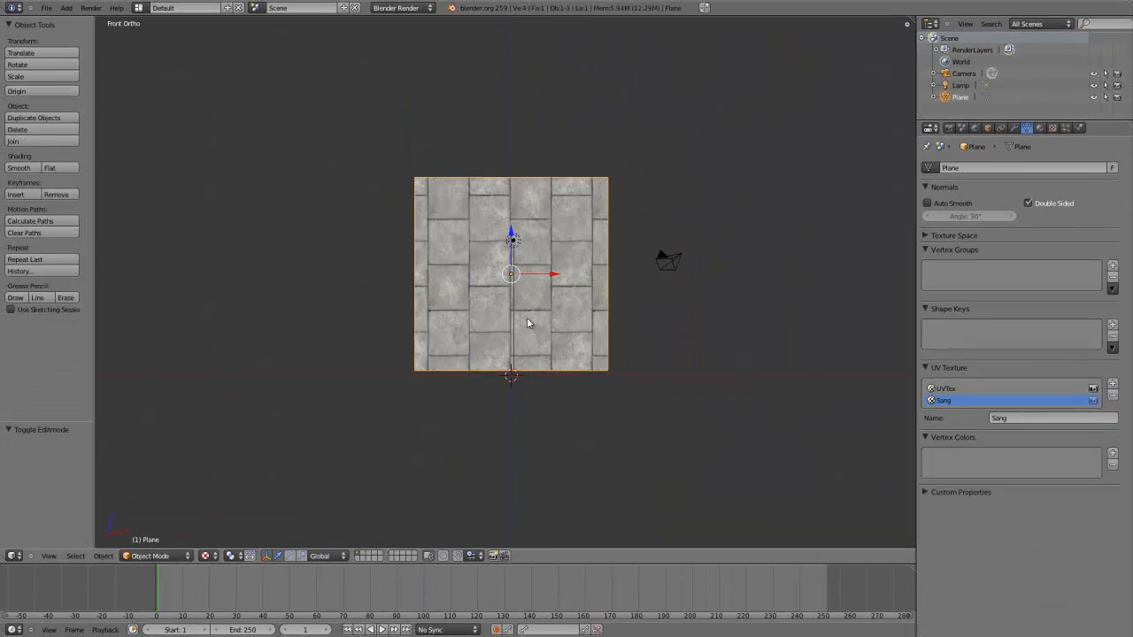
scroll(471, 308, "up", 3)
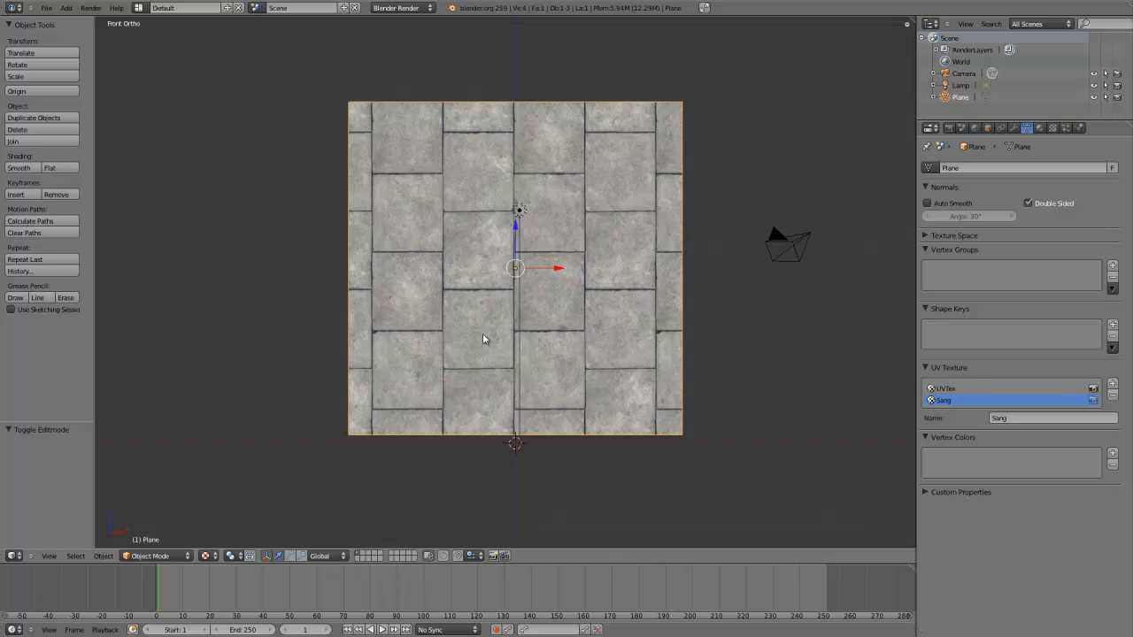
left_click(1041, 128)
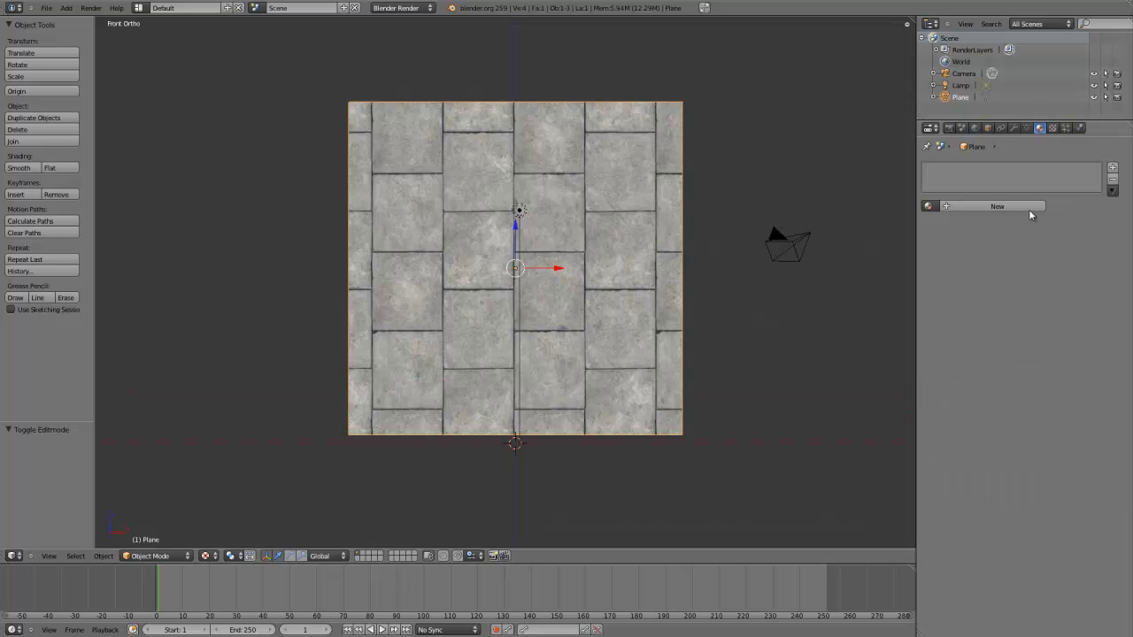
left_click(971, 206)
Step: Widen the properties area and add a new texture in the material's first slot
left_click(1053, 129)
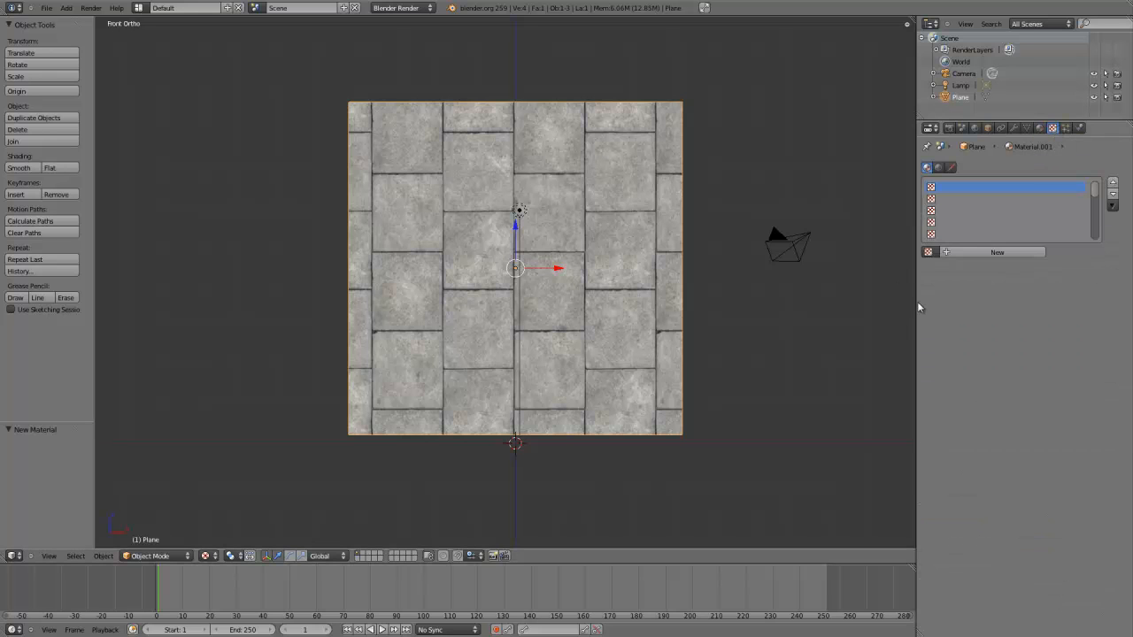
left_click_drag(915, 301, 871, 312)
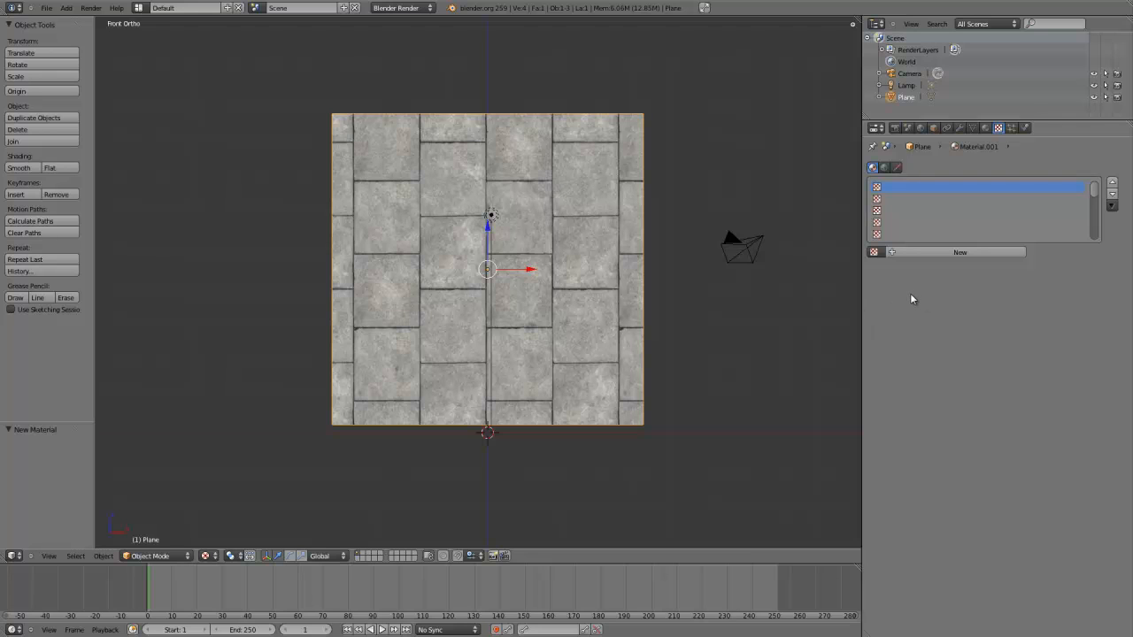
left_click(949, 254)
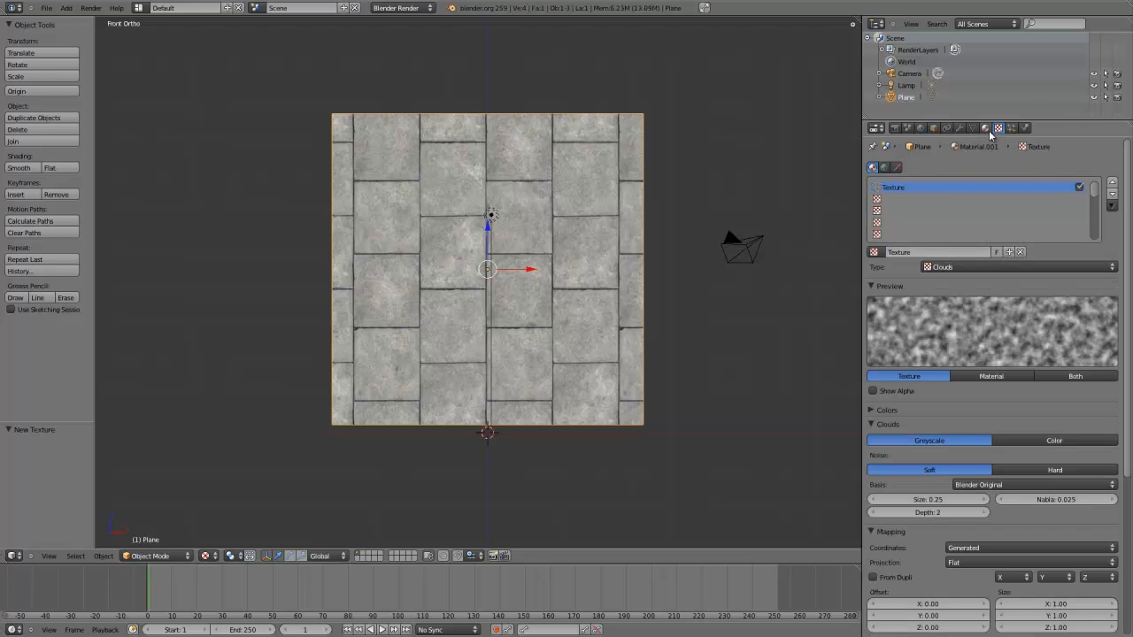
Step: Switch the render engine to Blender Game and collapse the material's Physics and Options sections
left_click(985, 128)
left_click(422, 8)
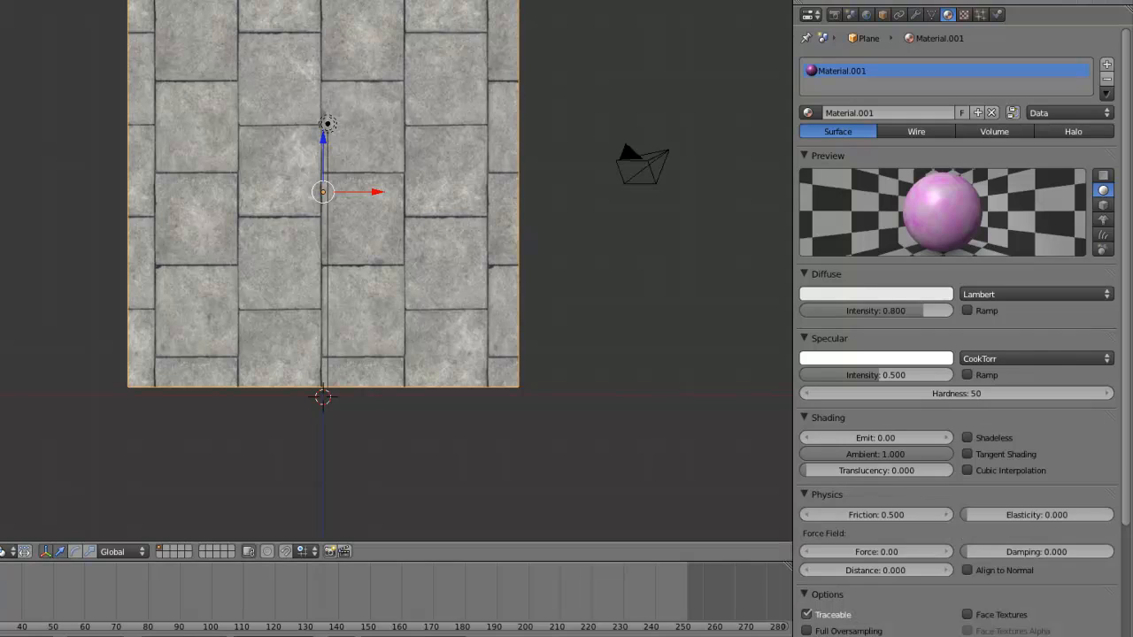
scroll(939, 488, "down", 4)
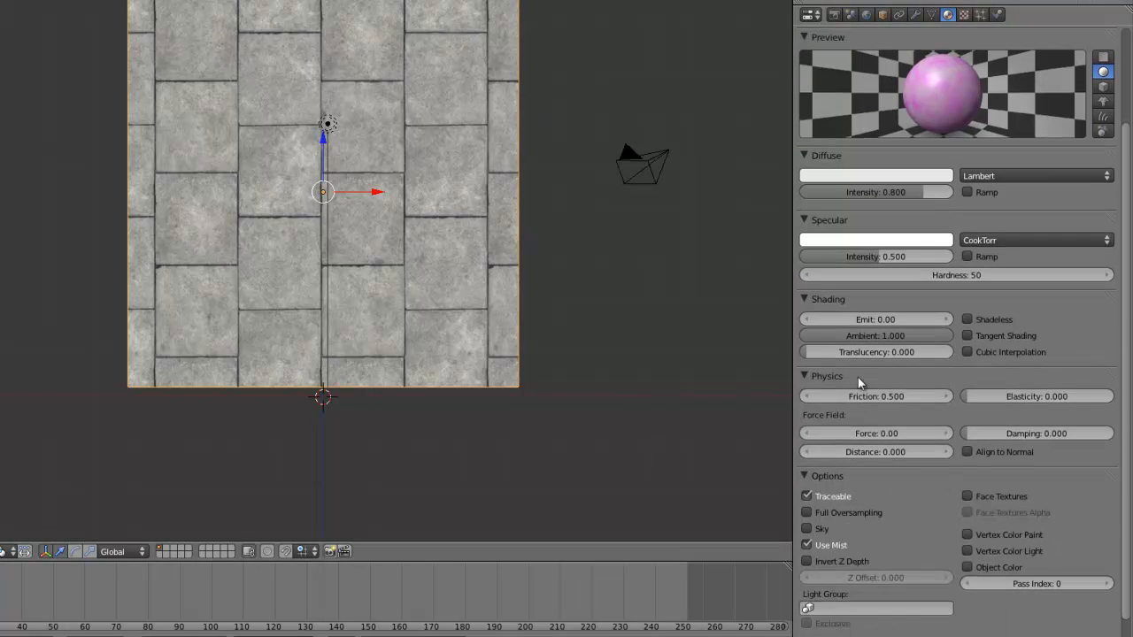
left_click(807, 373)
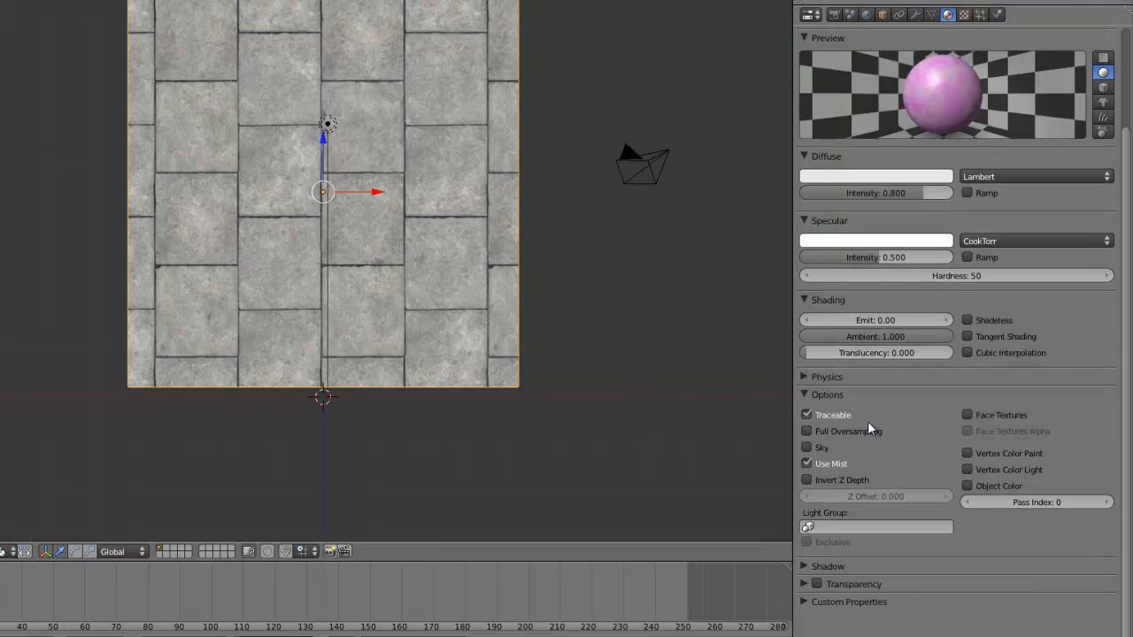
left_click(807, 394)
scroll(858, 380, "up", 2)
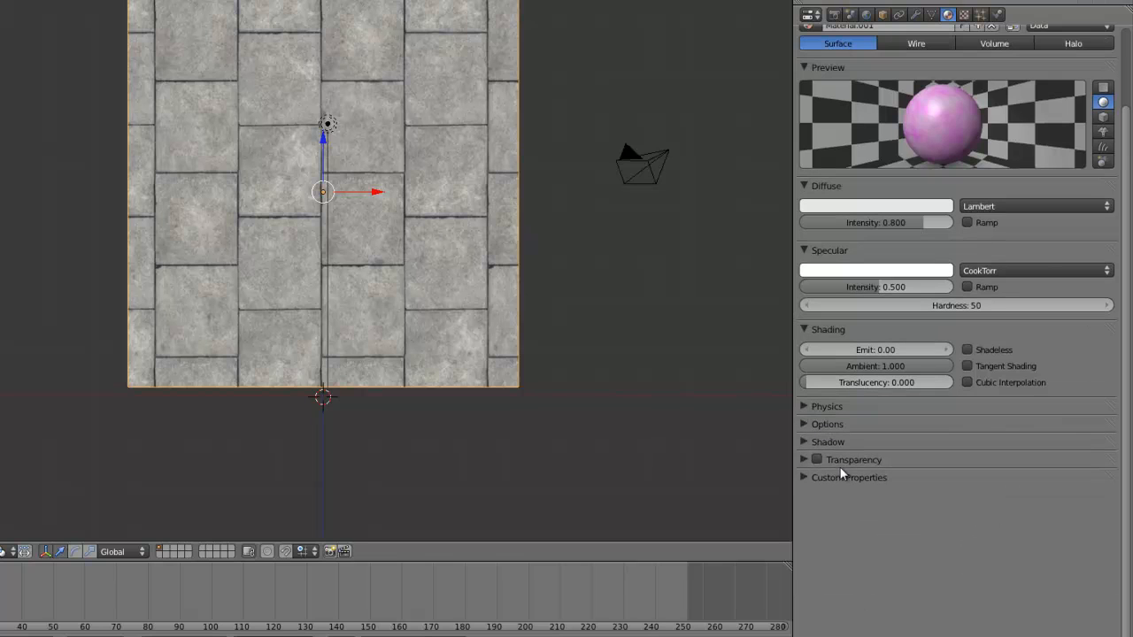
Step: Enable Z Transparency on the material, try Alpha at 0.371 and set it back to 1.000
left_click(803, 461)
left_click(816, 458)
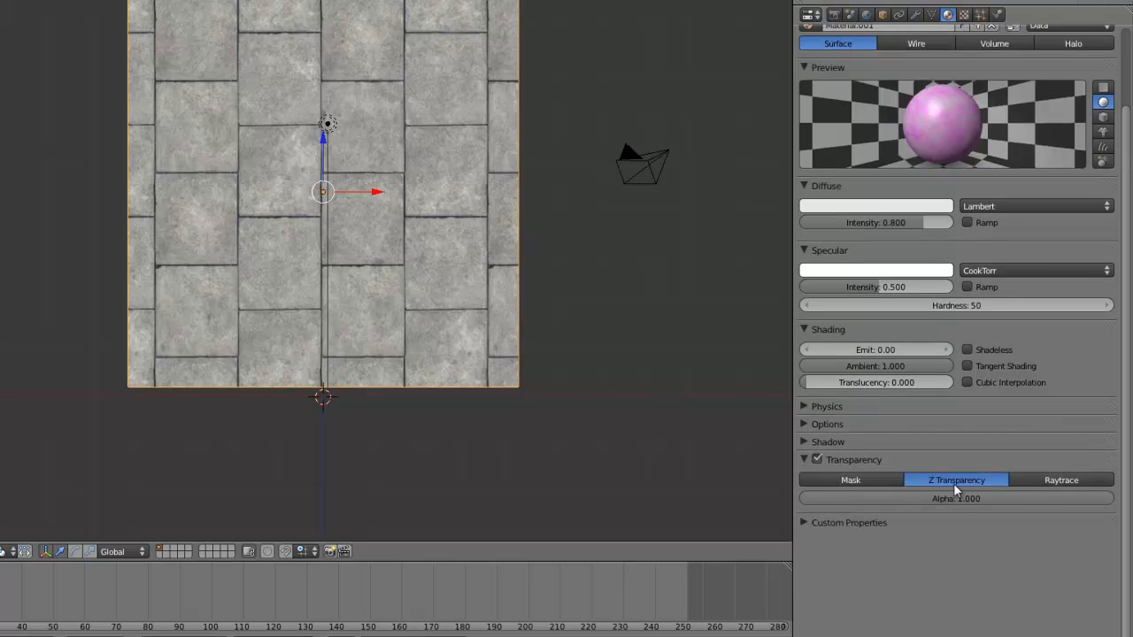
left_click_drag(1036, 502, 844, 501)
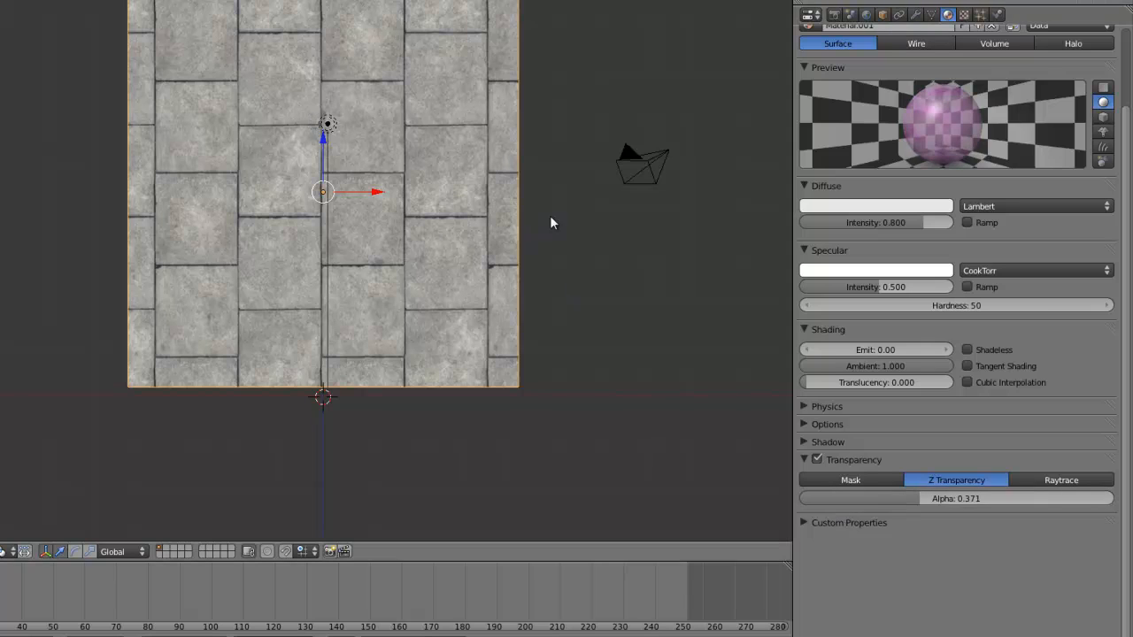
left_click_drag(931, 501, 1102, 498)
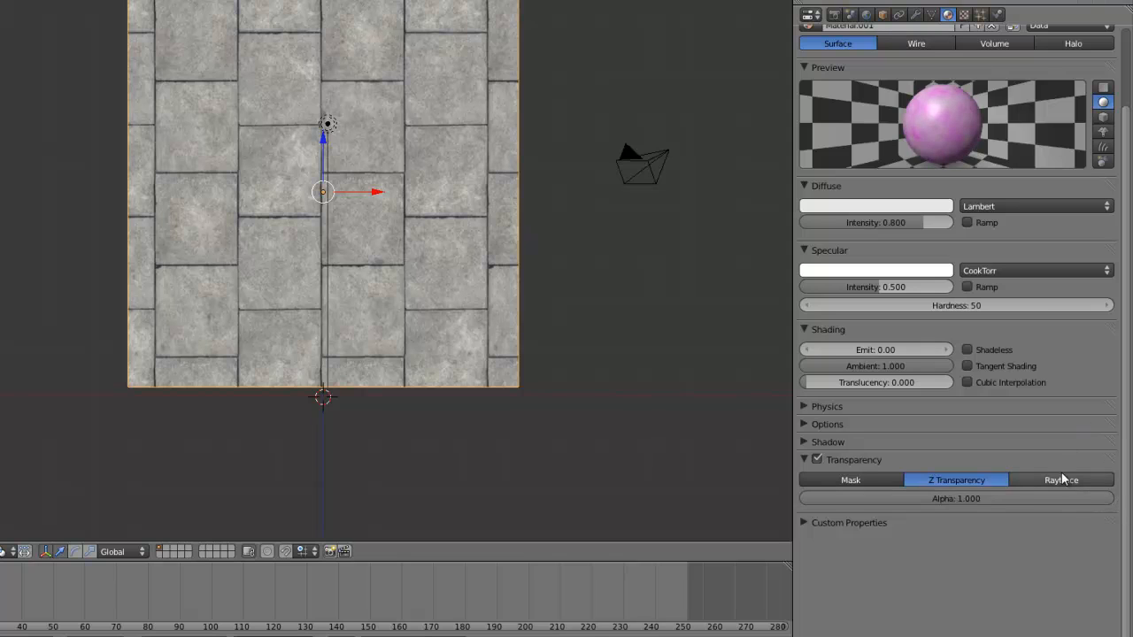
Step: Try Raytrace transparency on the material and go back to Z Transparency
left_click(1069, 480)
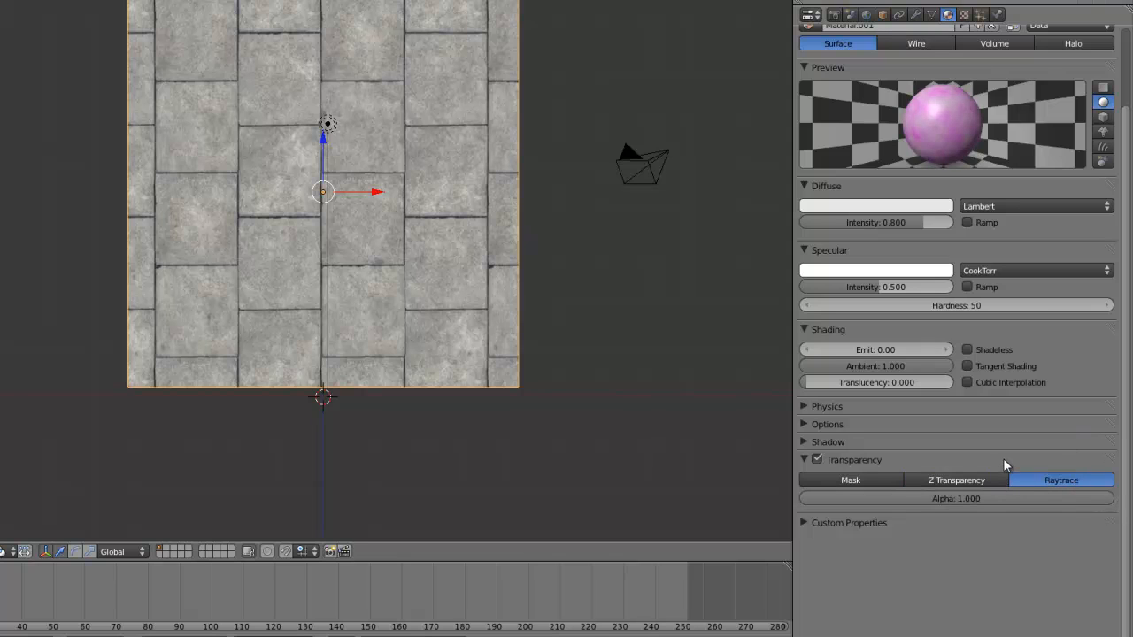
left_click_drag(1062, 496, 1095, 503)
left_click(947, 478)
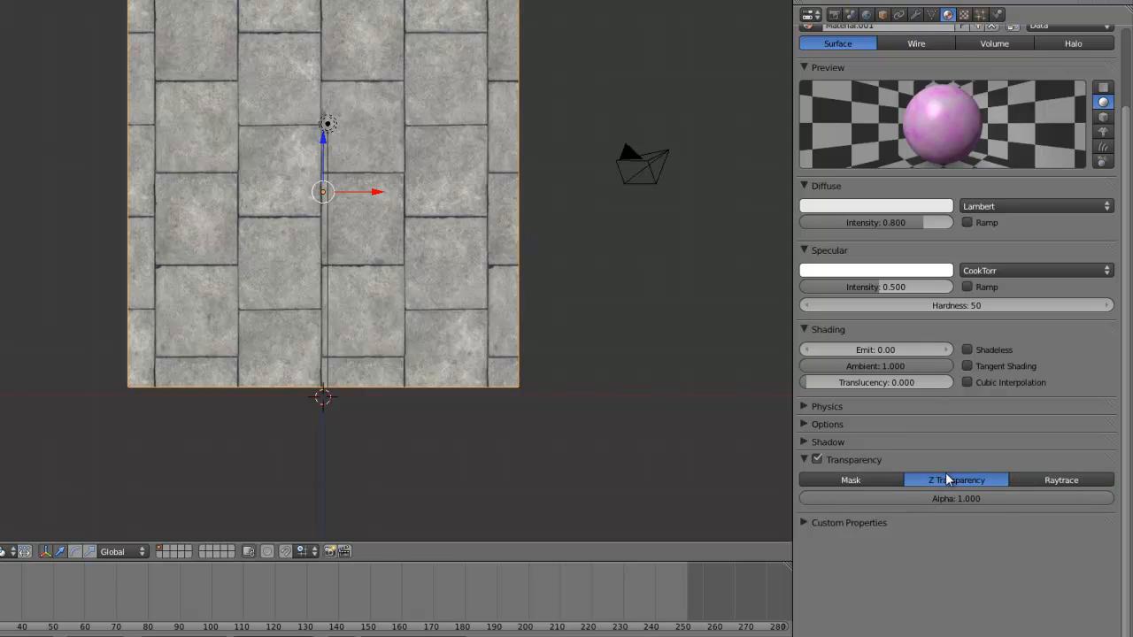
Step: Collapse the transparency settings and examine the new texture's Mapping and Influence options
left_click(802, 457)
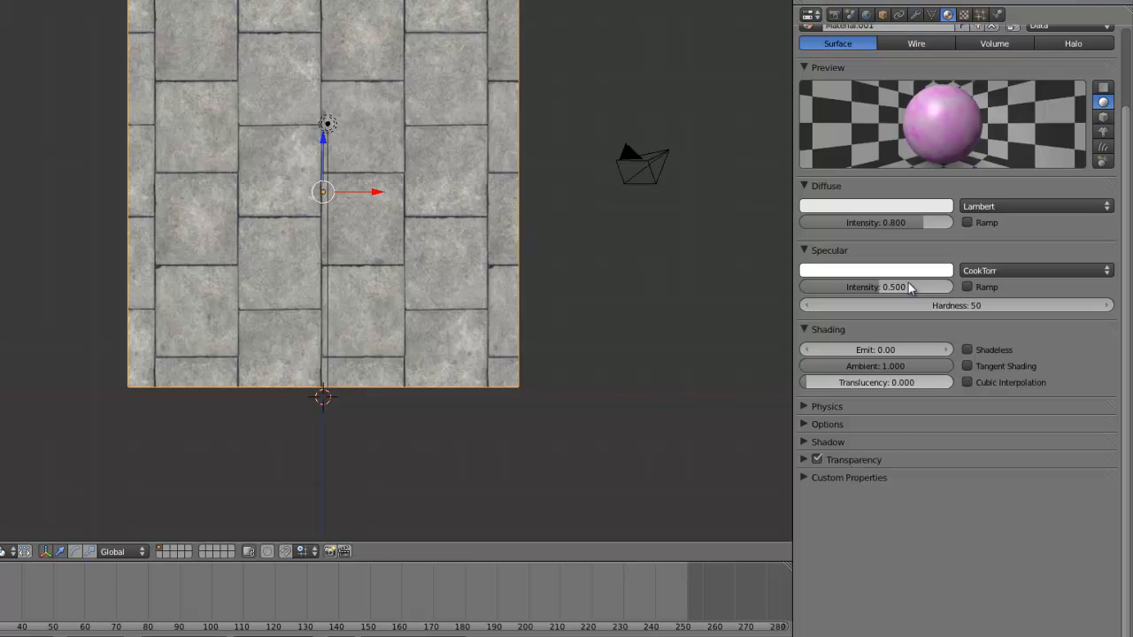
scroll(863, 257, "up", 4)
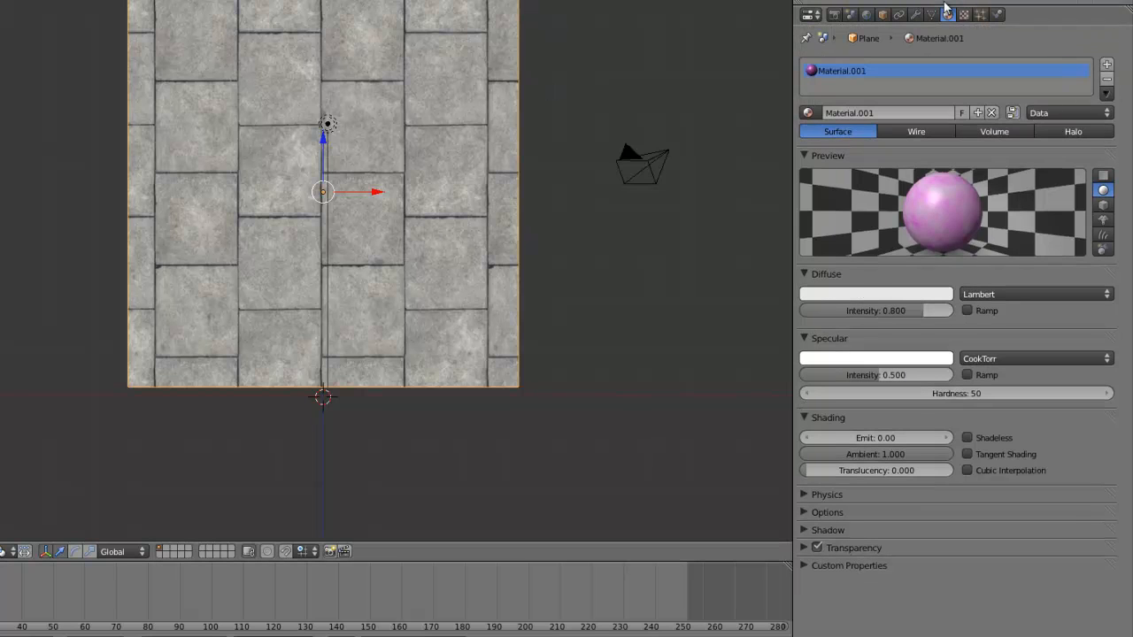
left_click(964, 15)
scroll(885, 358, "down", 8)
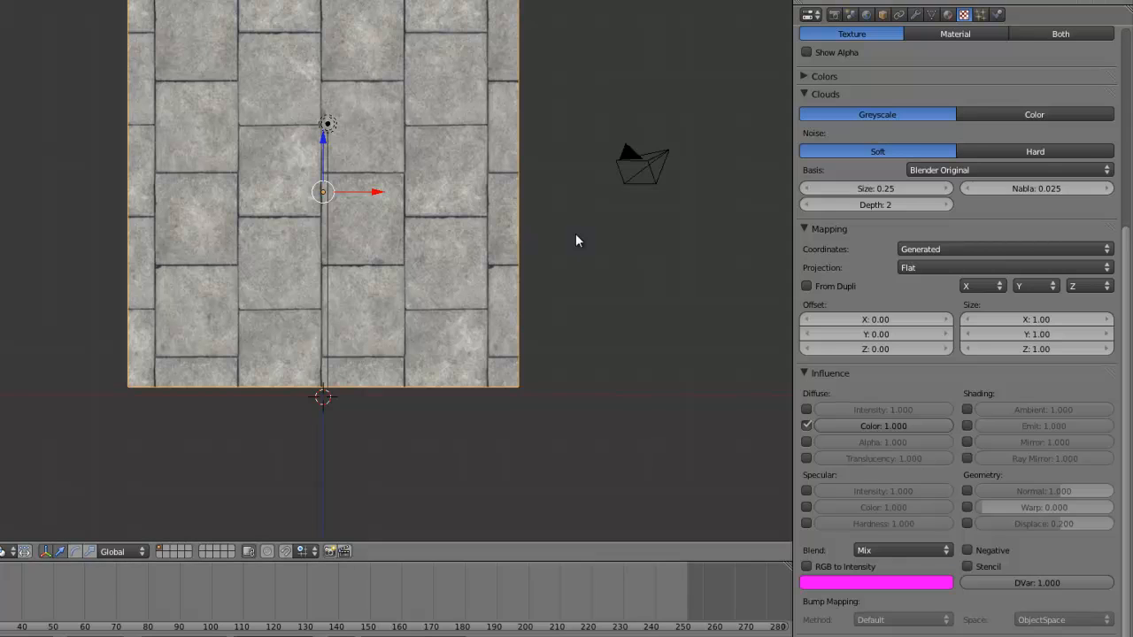
Step: Change the new texture's type to Image or Movie and assign the existing Col image to it
scroll(956, 400, "up", 8)
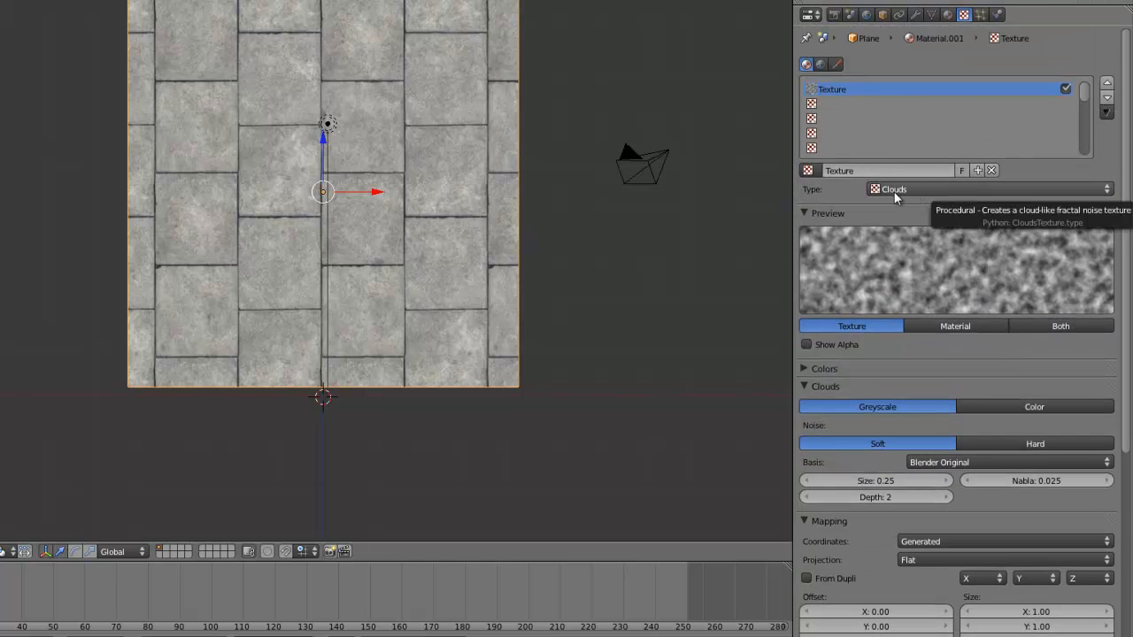
left_click(923, 190)
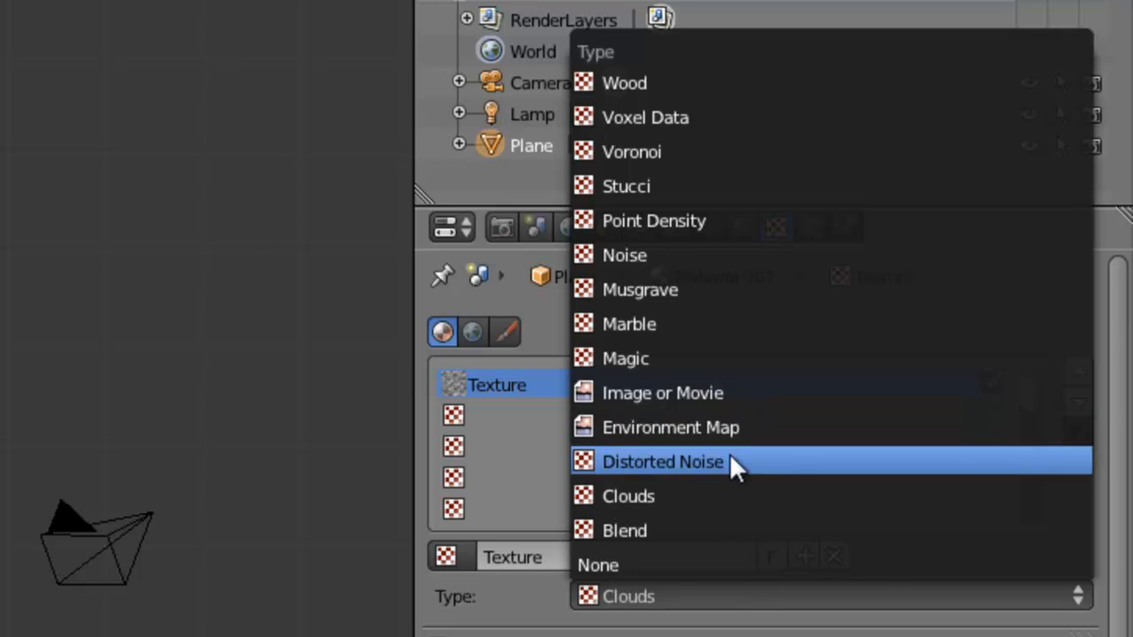
left_click(751, 396)
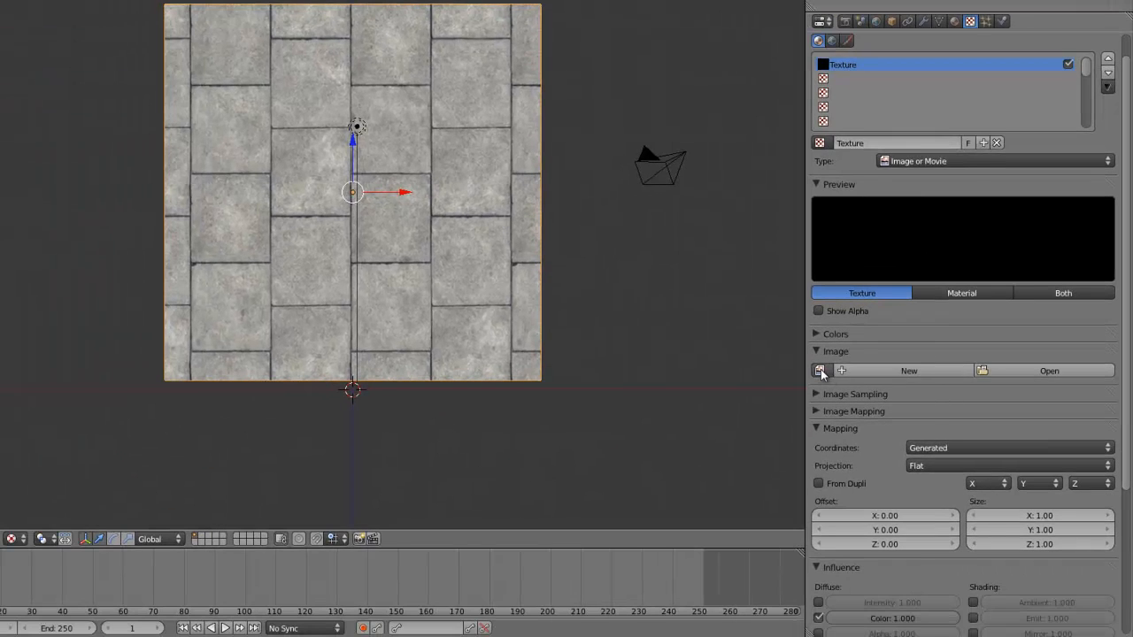
left_click(820, 370)
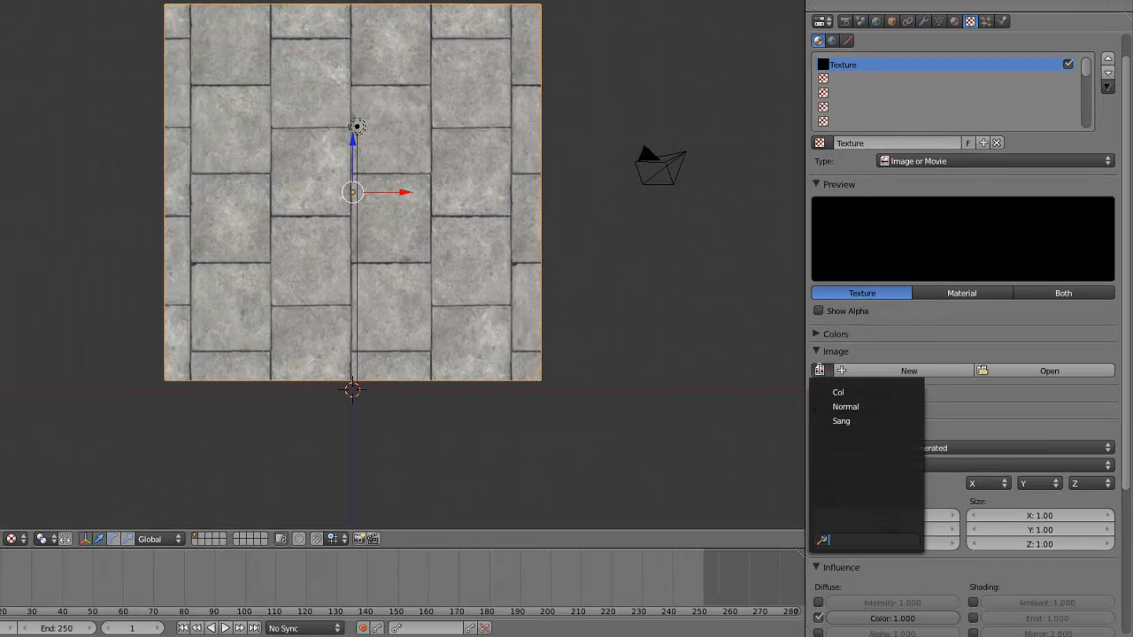
left_click(863, 392)
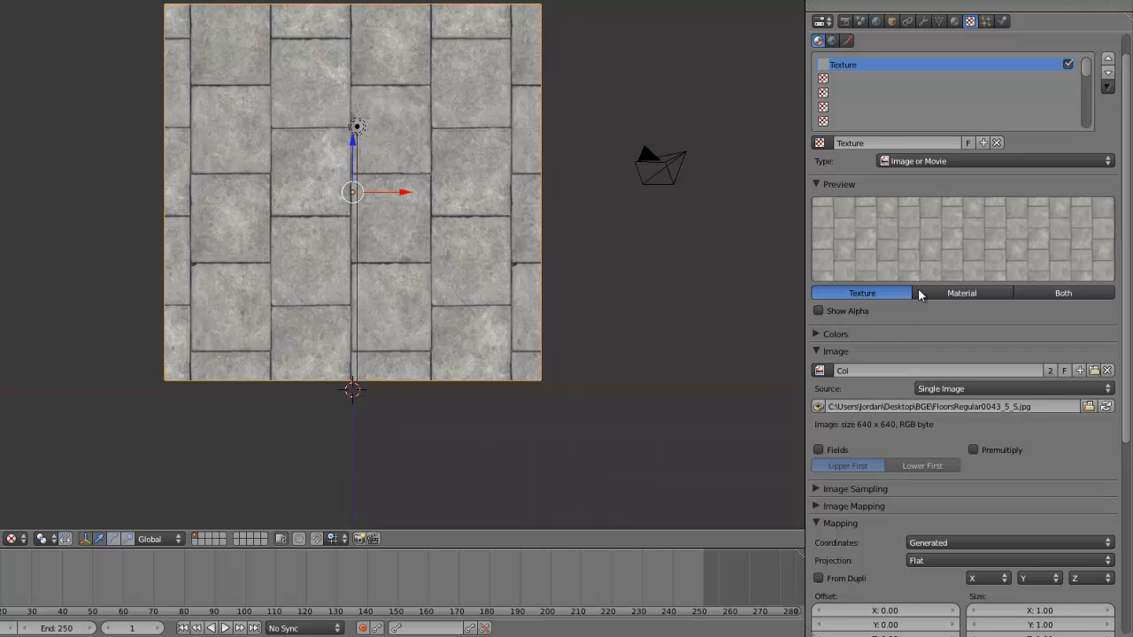
Step: Map the Col texture with UV coordinates on the UVTex layer and collapse its Mapping section
scroll(917, 287, "down", 4)
left_click(973, 399)
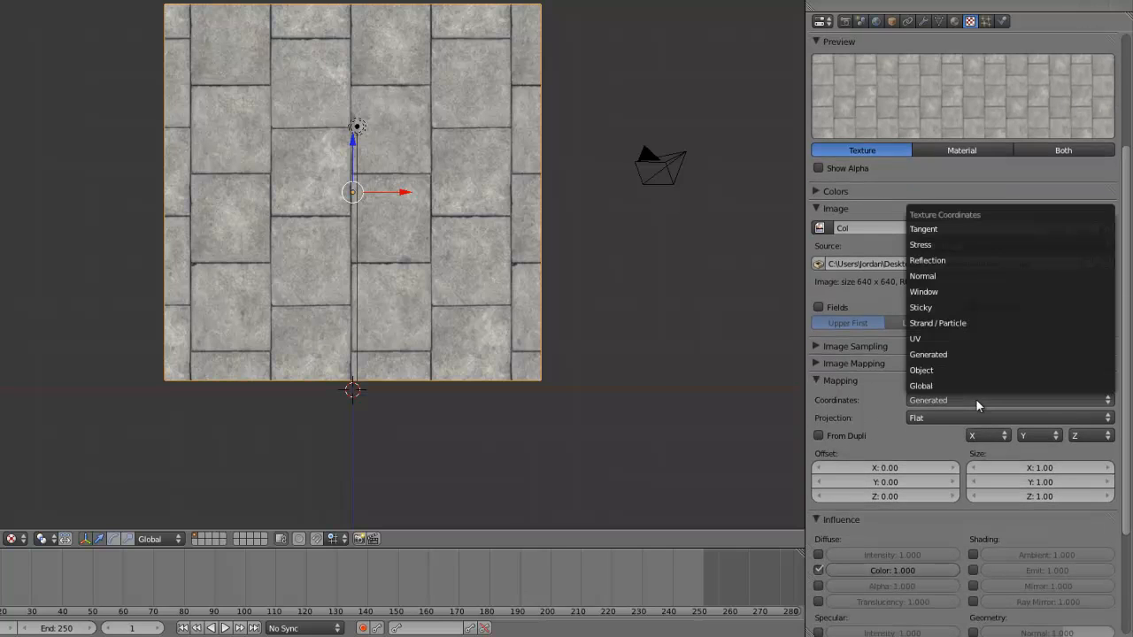
left_click(976, 342)
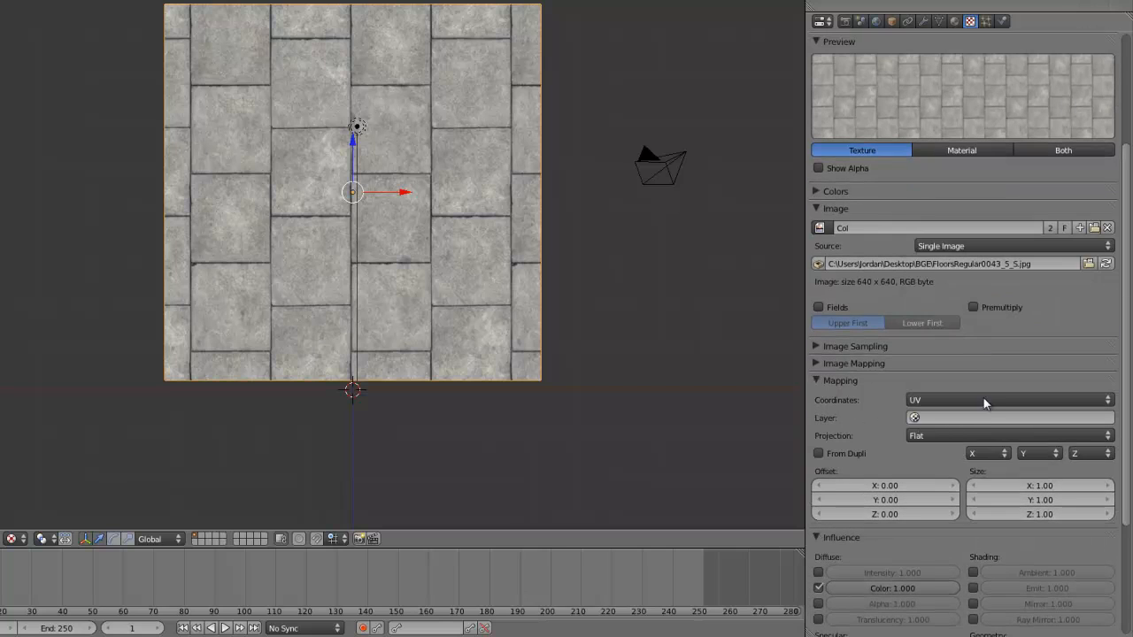
left_click(937, 418)
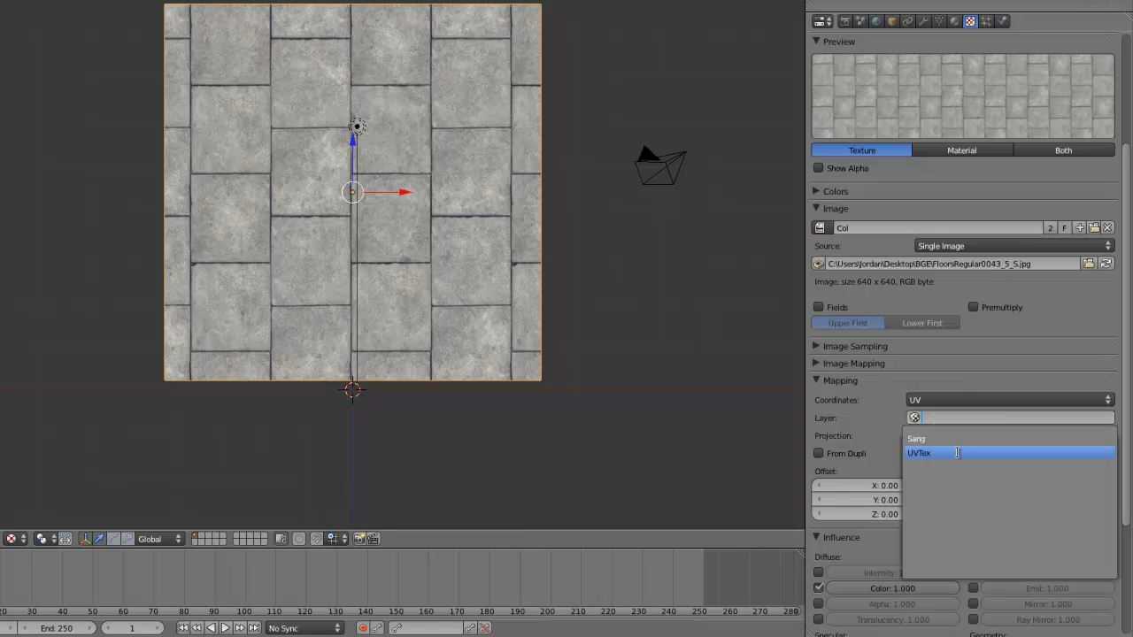
left_click(957, 451)
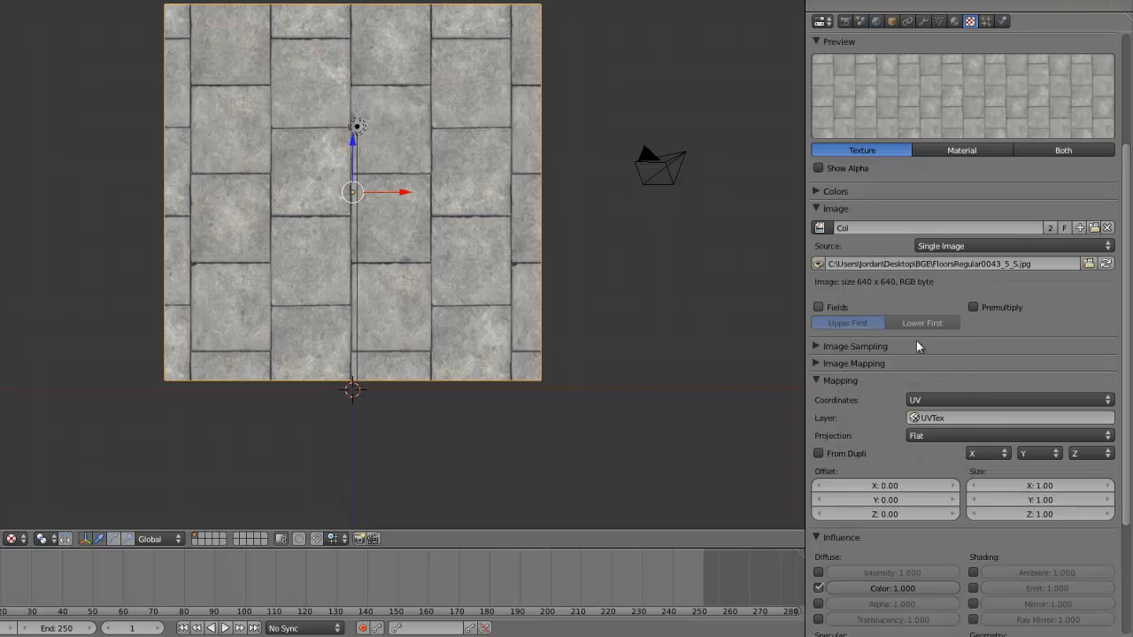
left_click(819, 379)
scroll(948, 321, "up", 5)
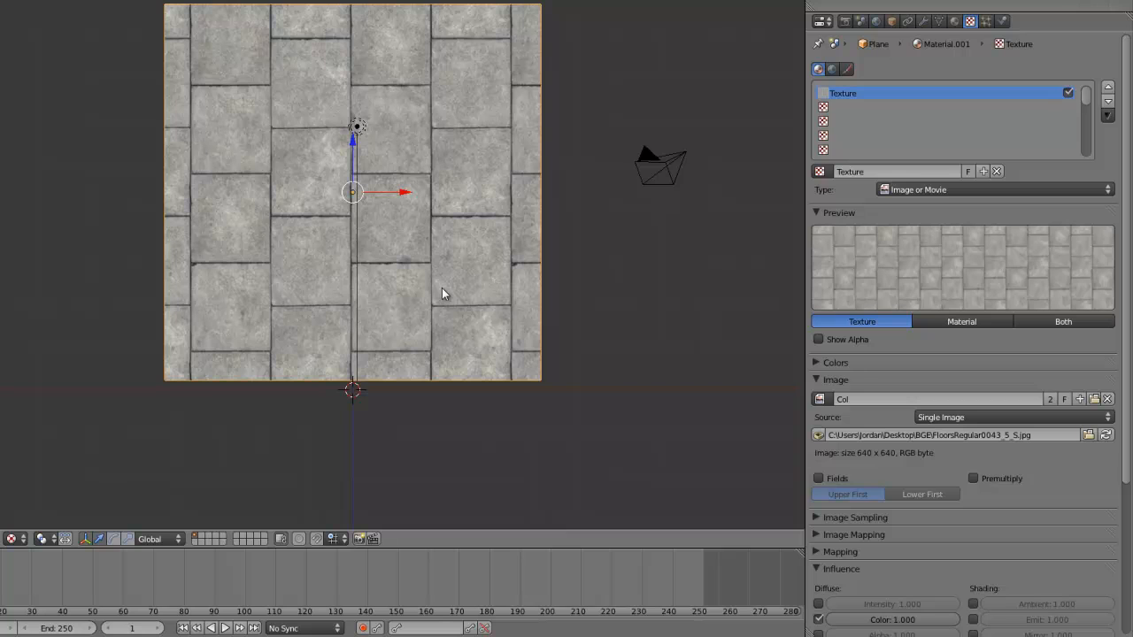
Step: Set the viewport's material mode and the scene's game shading to GLSL
key("n")
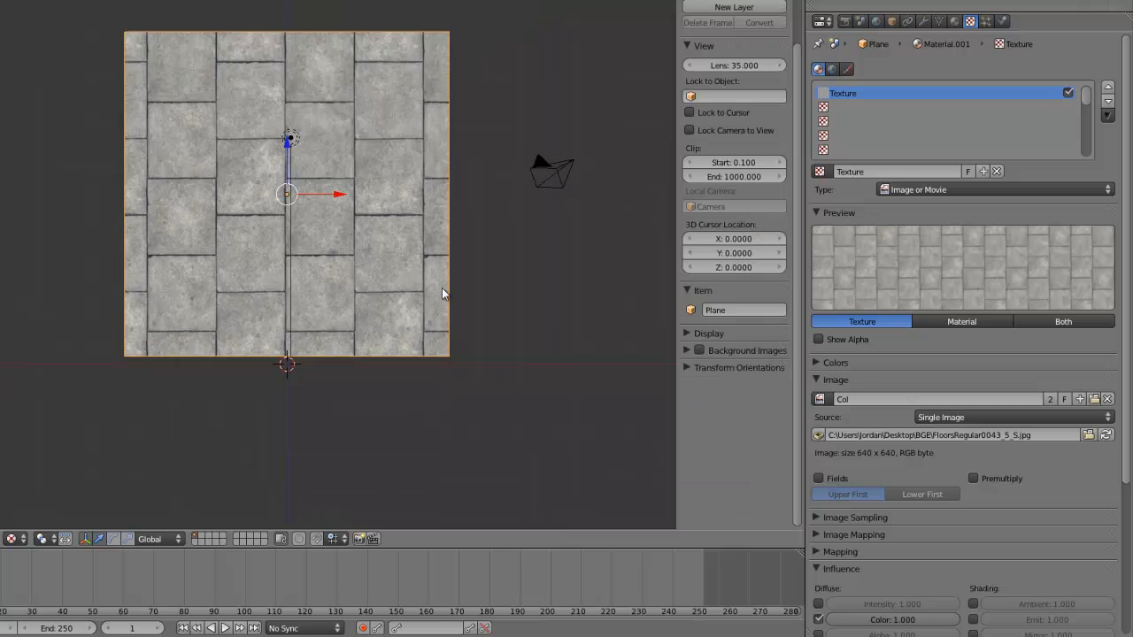
left_click(687, 333)
left_click(748, 514)
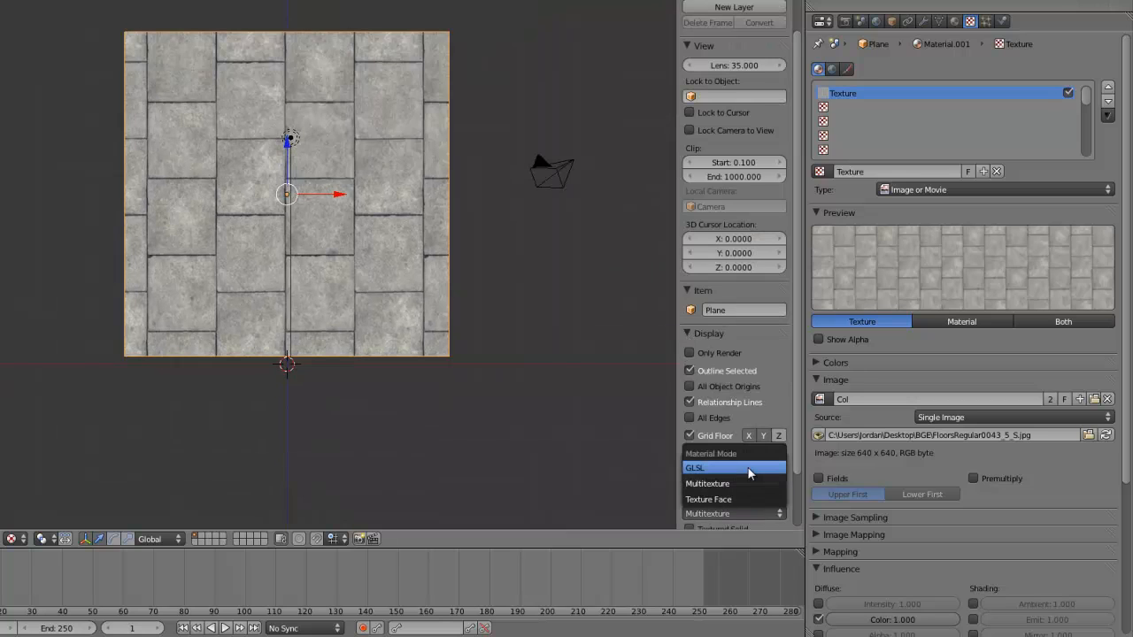
left_click(748, 467)
key("n")
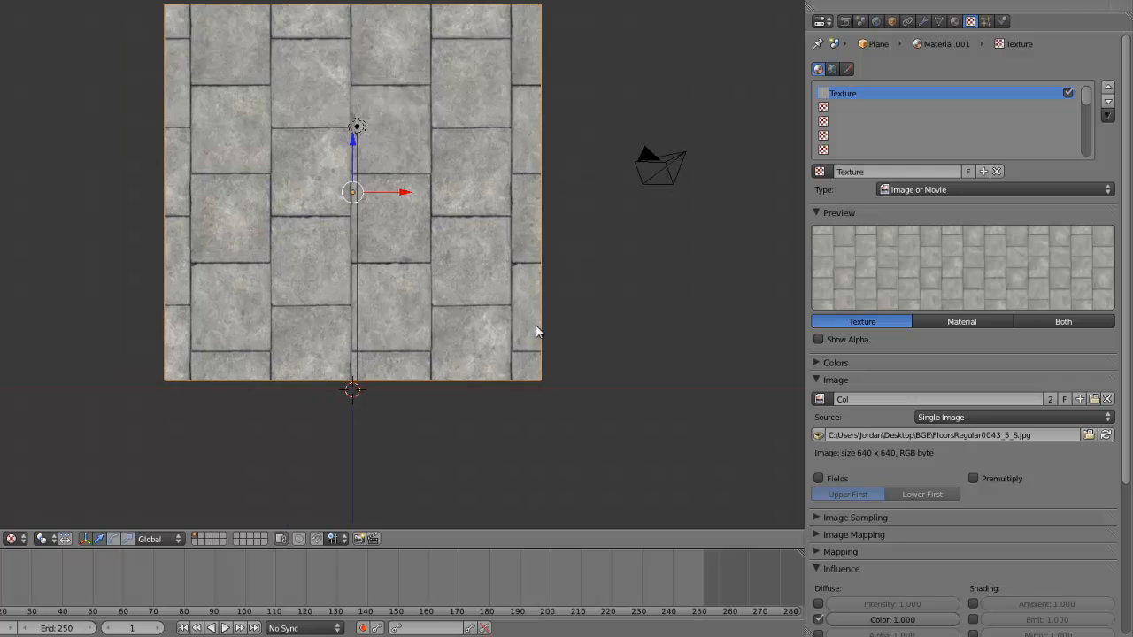
left_click(845, 21)
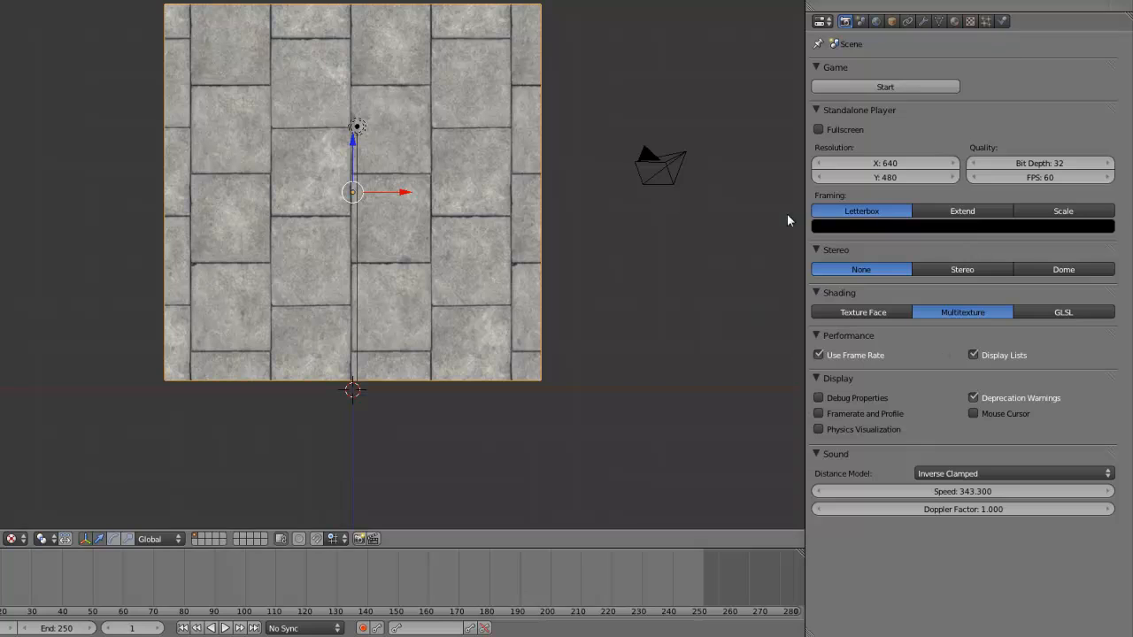
left_click(1065, 312)
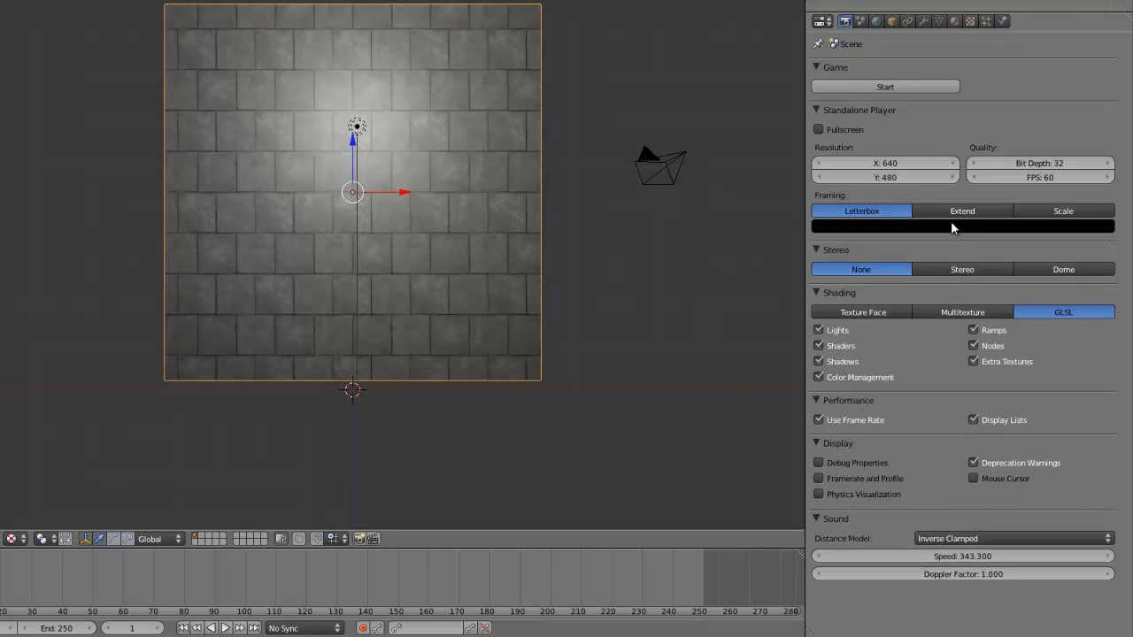
Step: Switch the wall's colour texture off and on again to compare its effect on the lit plane
left_click(970, 21)
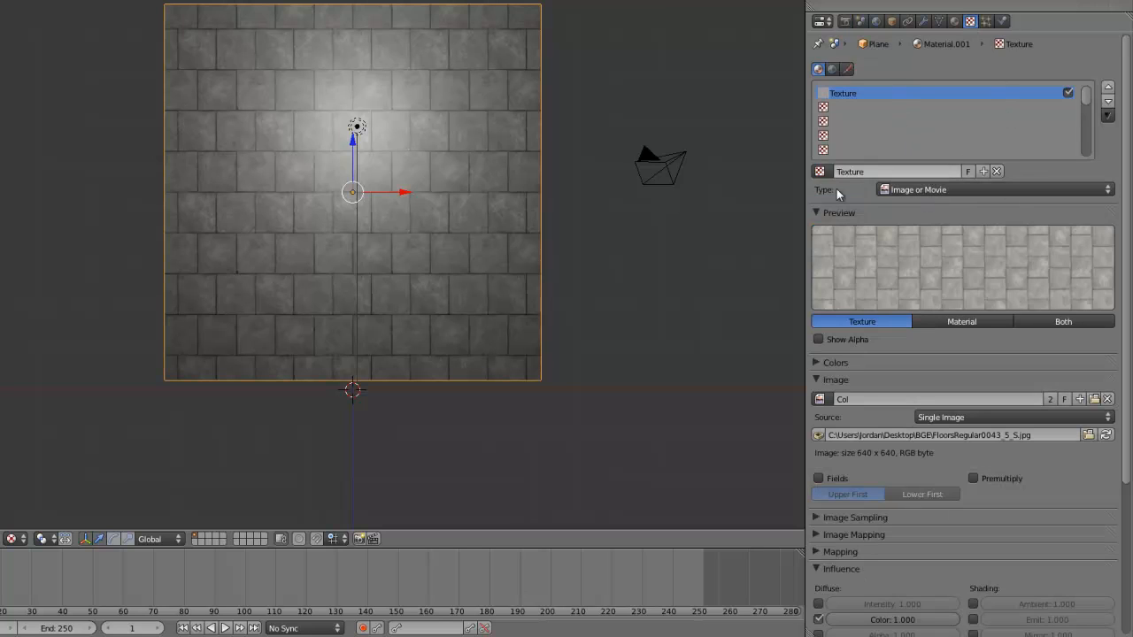
scroll(374, 196, "up", 2)
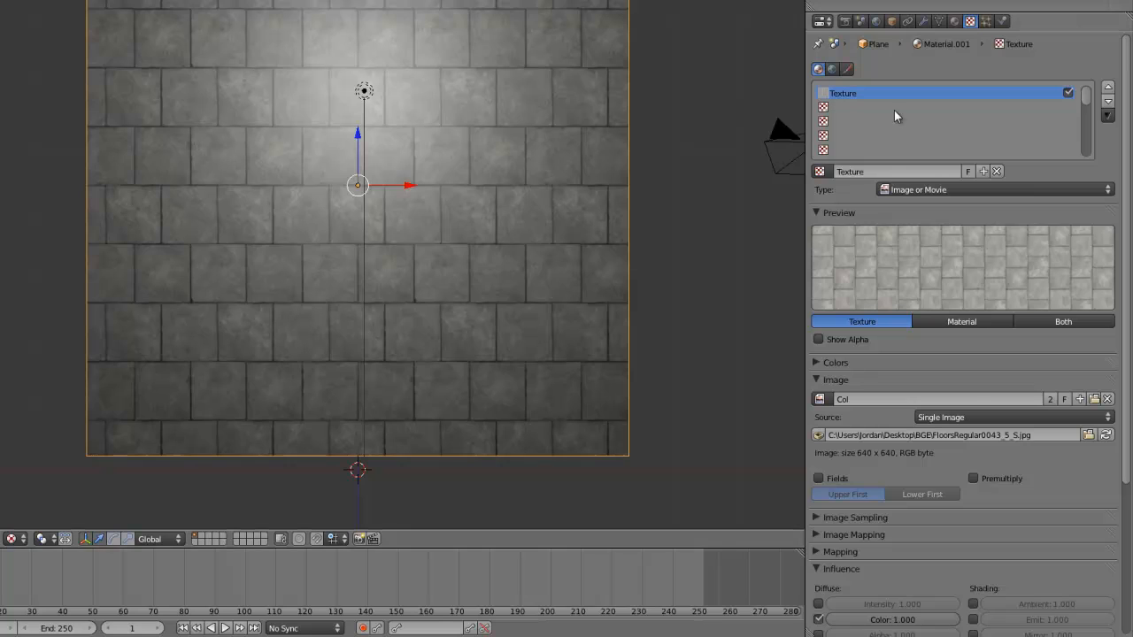
left_click(1068, 93)
left_click(1068, 93)
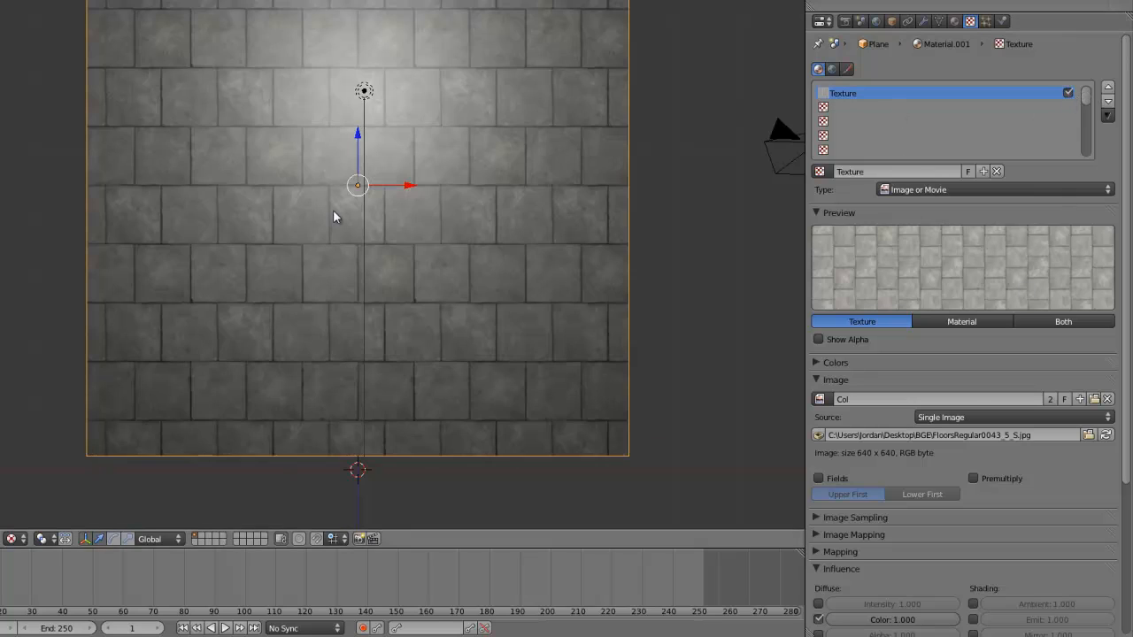
Step: Move the lamp down in front of the wall, slightly below the plane's centre
scroll(334, 213, "down", 2)
scroll(334, 173, "up", 2)
right_click(356, 139)
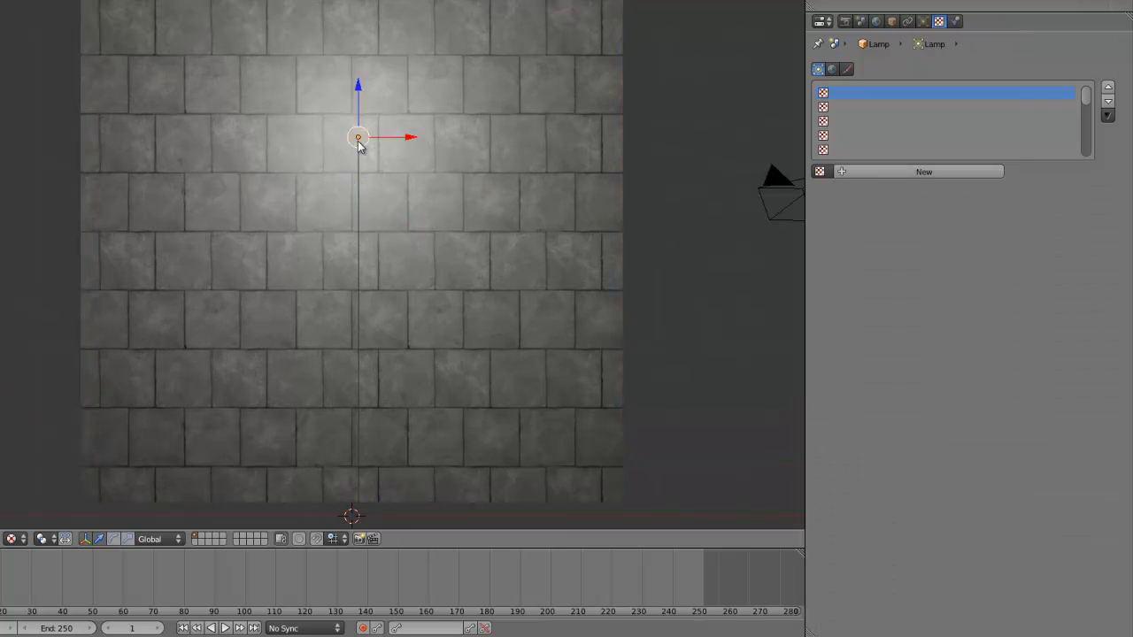
key("g")
left_click(351, 288)
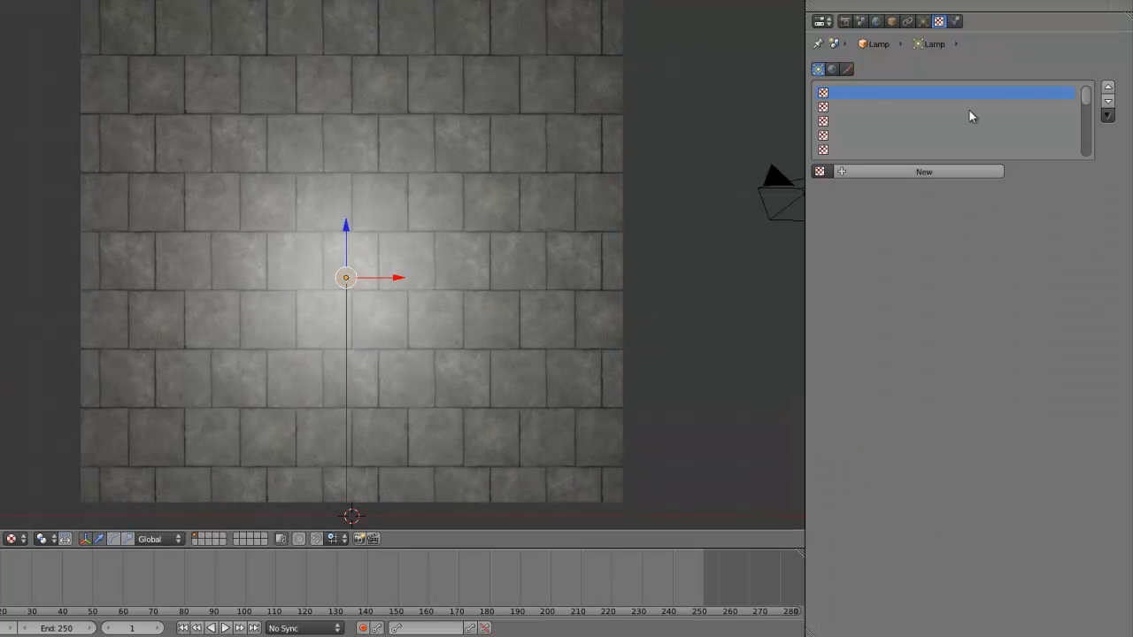
Step: Add a second Image or Movie texture to the plane's material and assign the existing Normal image to it
right_click(581, 124)
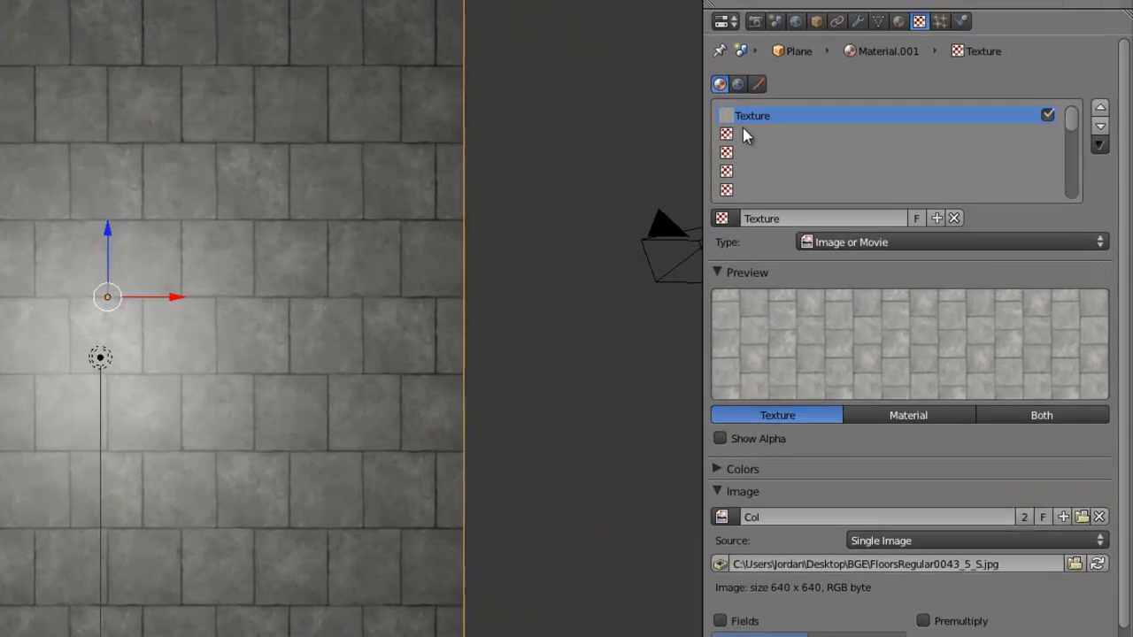
left_click(847, 106)
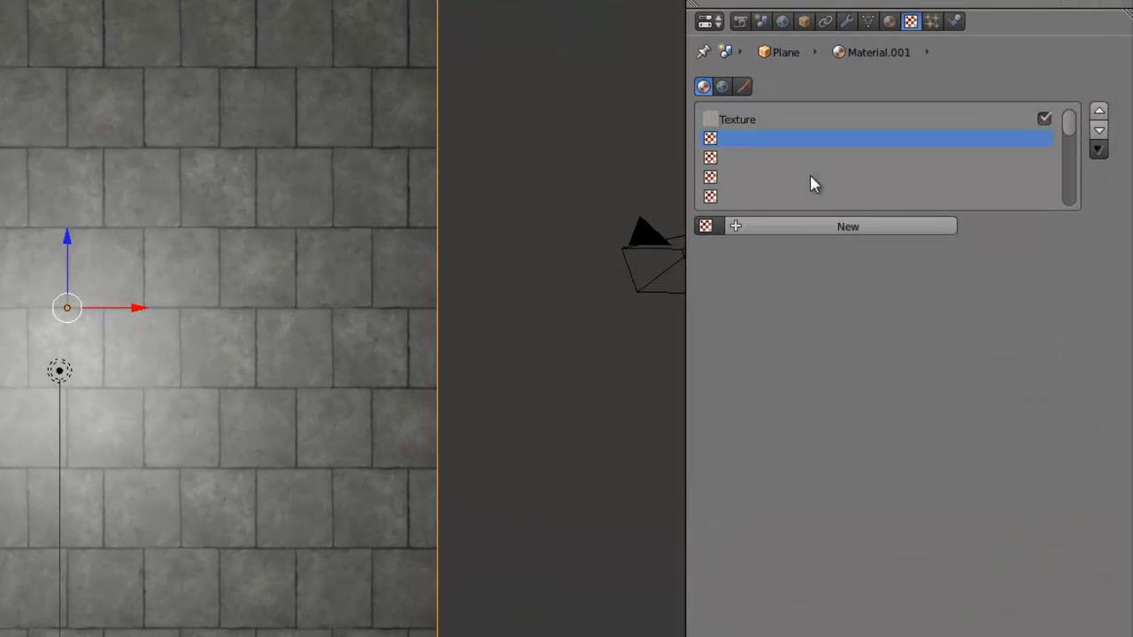
left_click(776, 226)
left_click(910, 251)
left_click(891, 125)
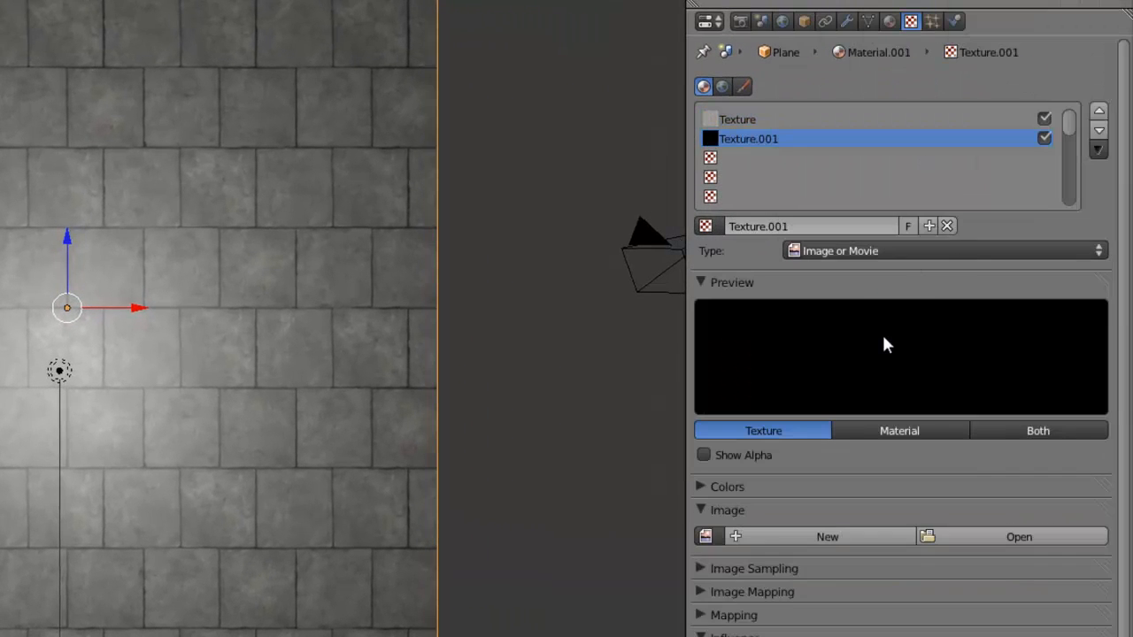
left_click(705, 536)
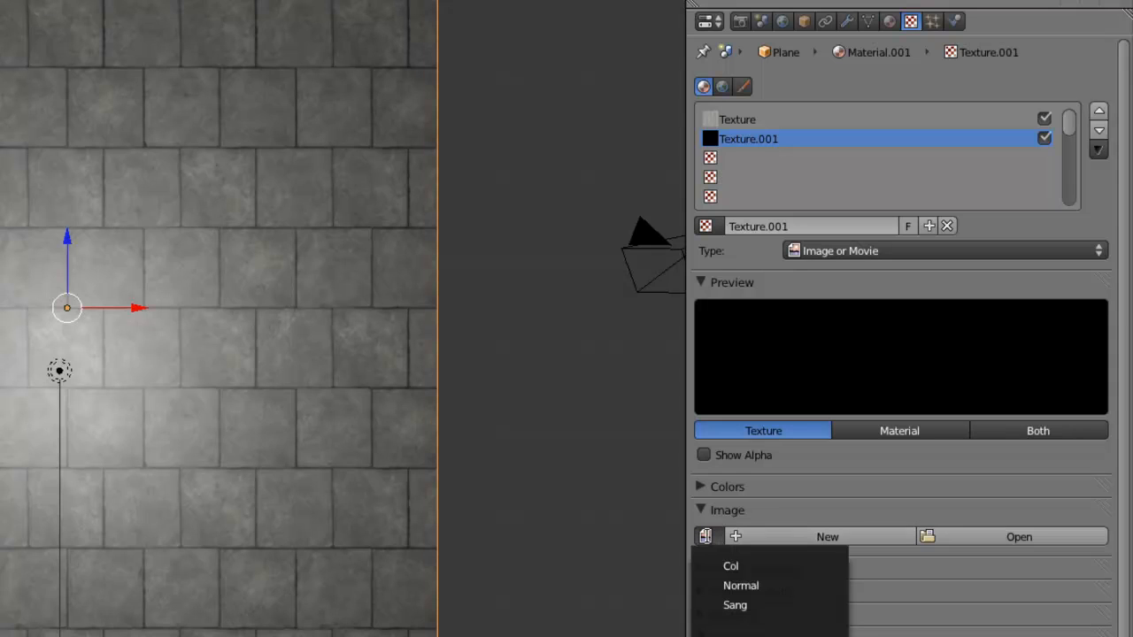
left_click(753, 582)
Step: Map the Normal image texture with UV coordinates on the UVTex layer
scroll(764, 583, "down", 2)
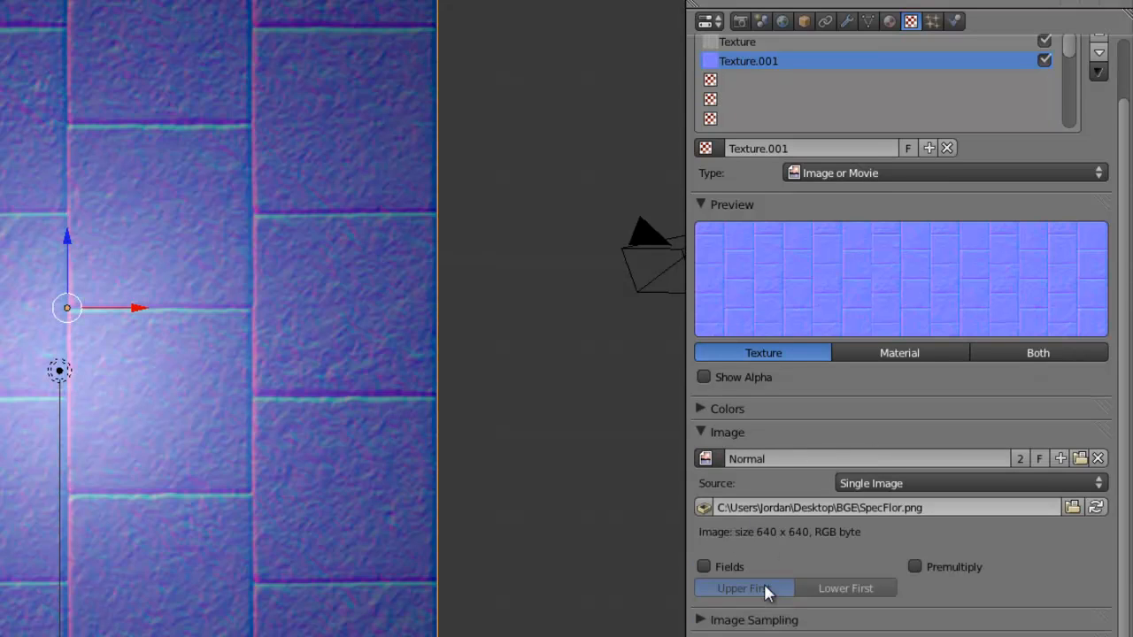
scroll(764, 584, "down", 1)
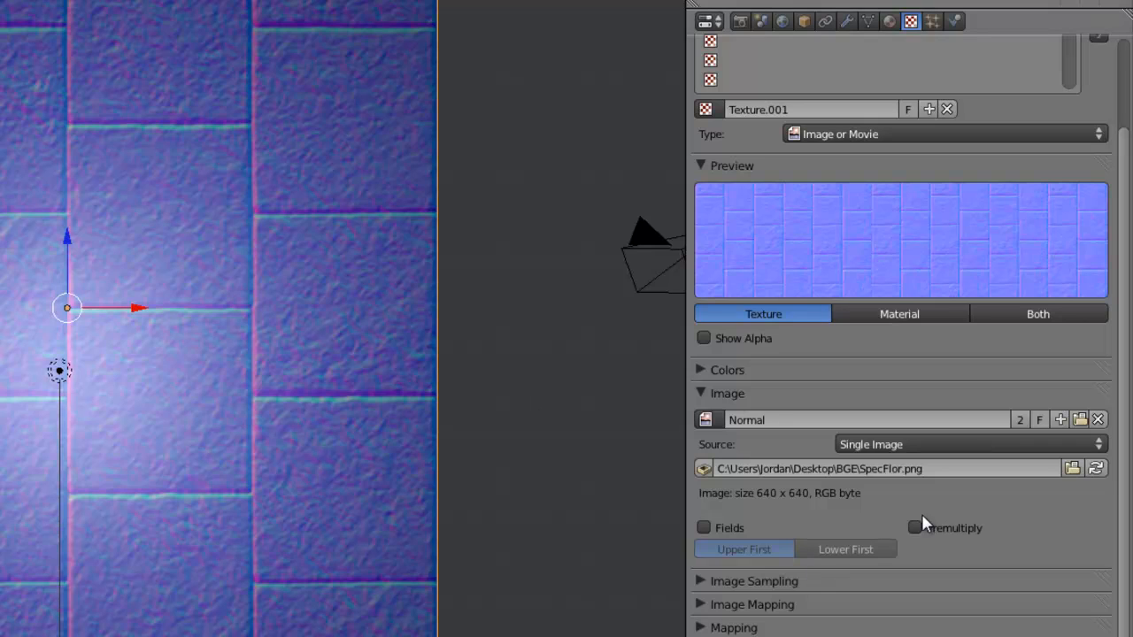
scroll(743, 619, "down", 2)
left_click(699, 550)
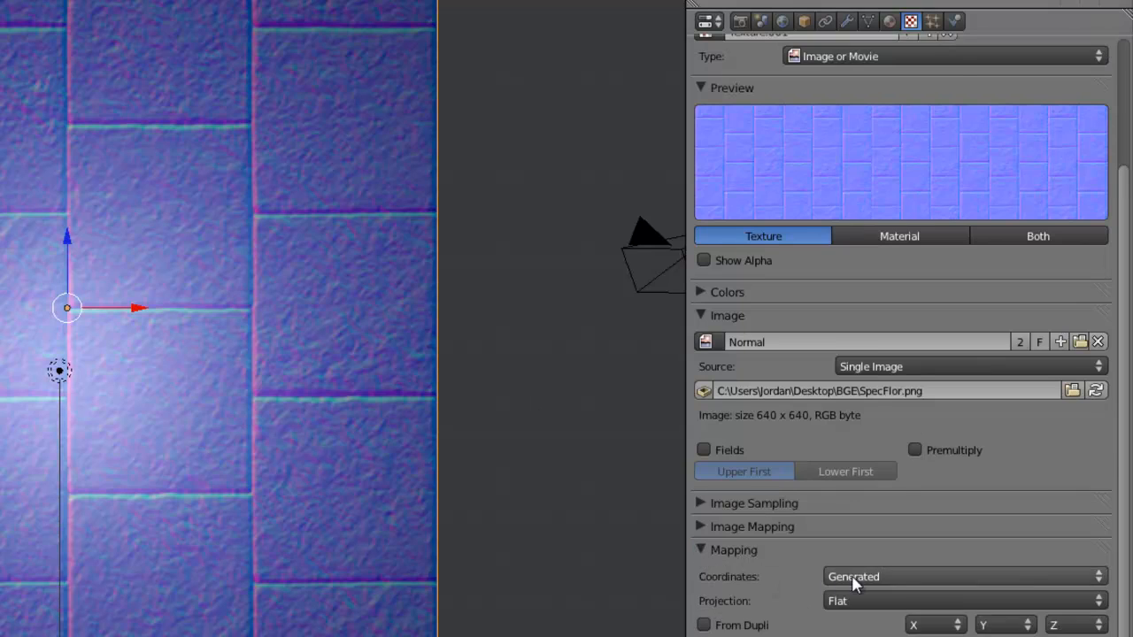
scroll(851, 574, "down", 1)
left_click(892, 538)
left_click(888, 454)
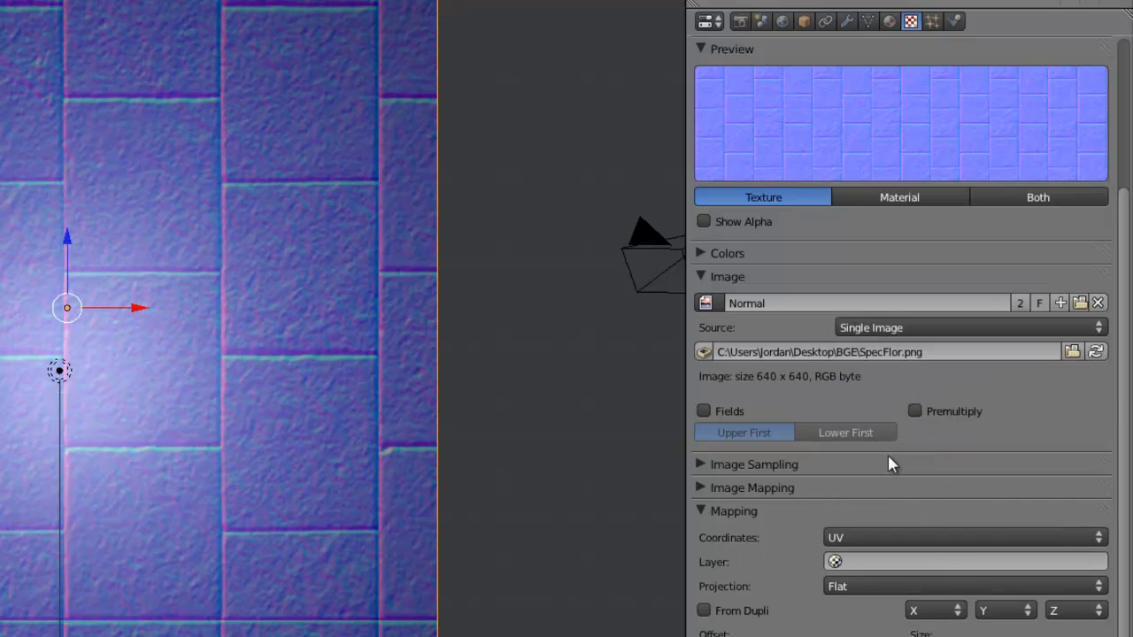
left_click(903, 560)
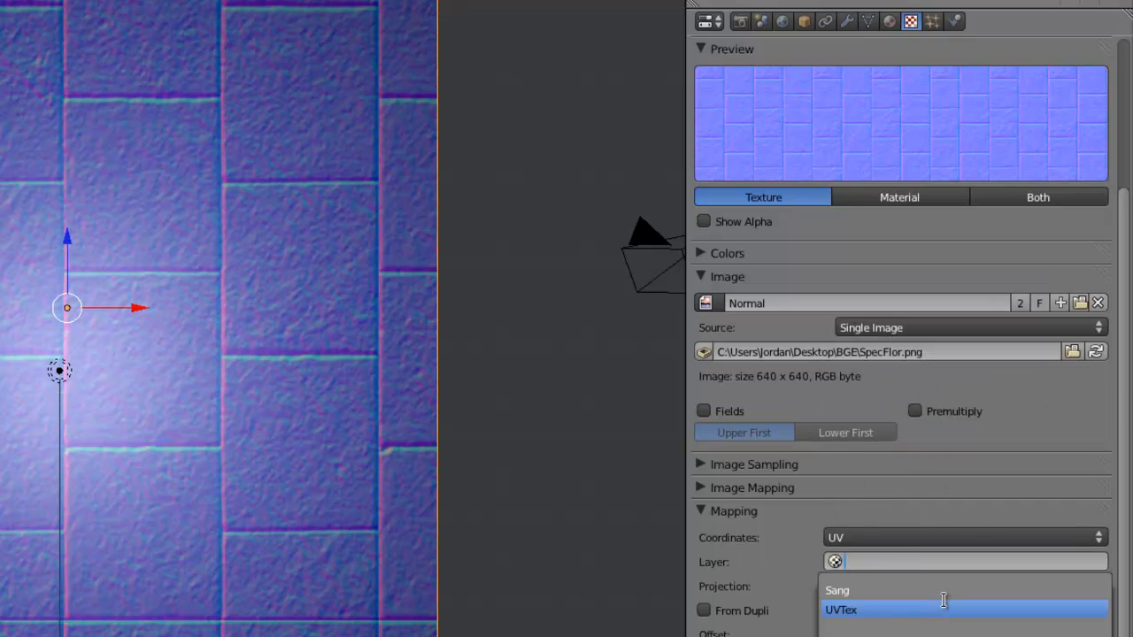
left_click(884, 611)
Step: Toggle the Normal image texture off and on to compare the wall with and without it
scroll(885, 494, "up", 5)
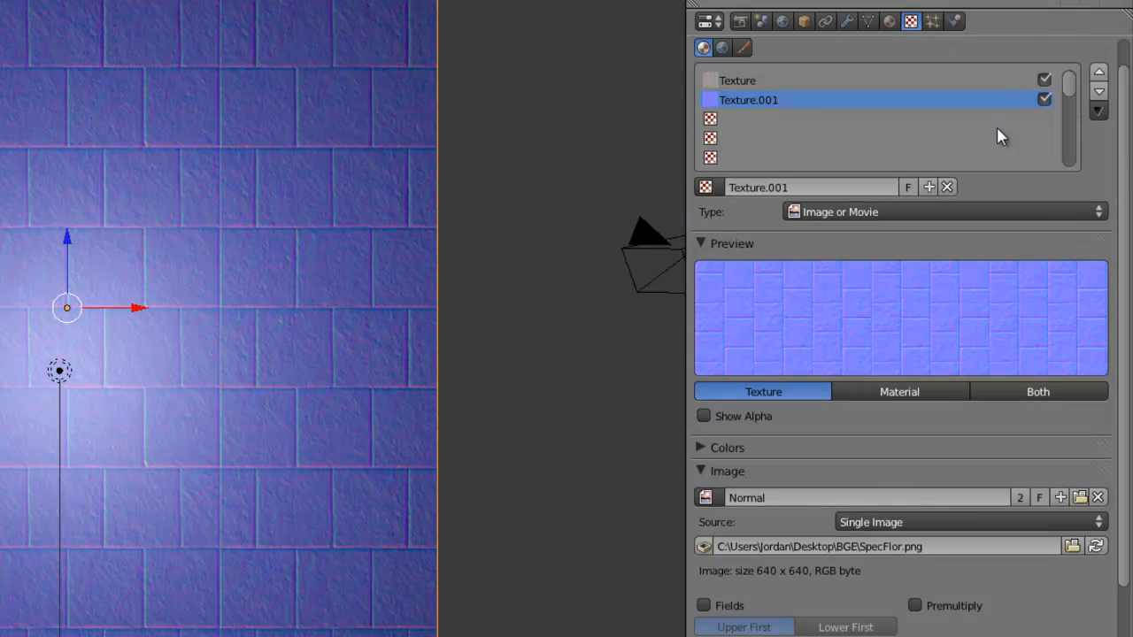
left_click(1045, 99)
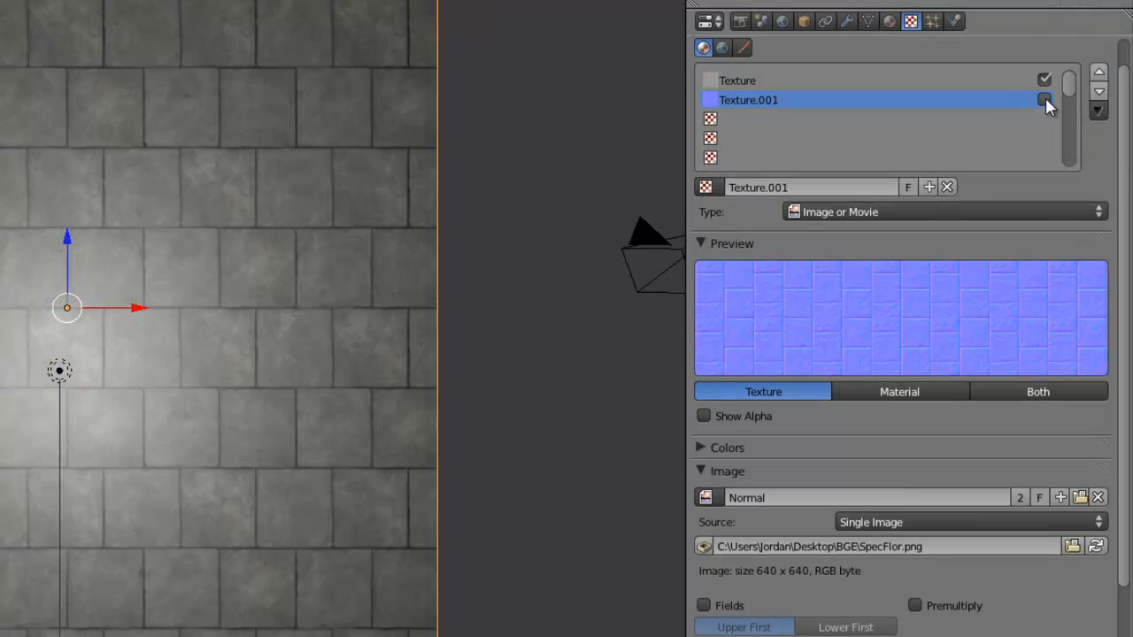
left_click(1045, 99)
left_click(1045, 99)
left_click(1045, 99)
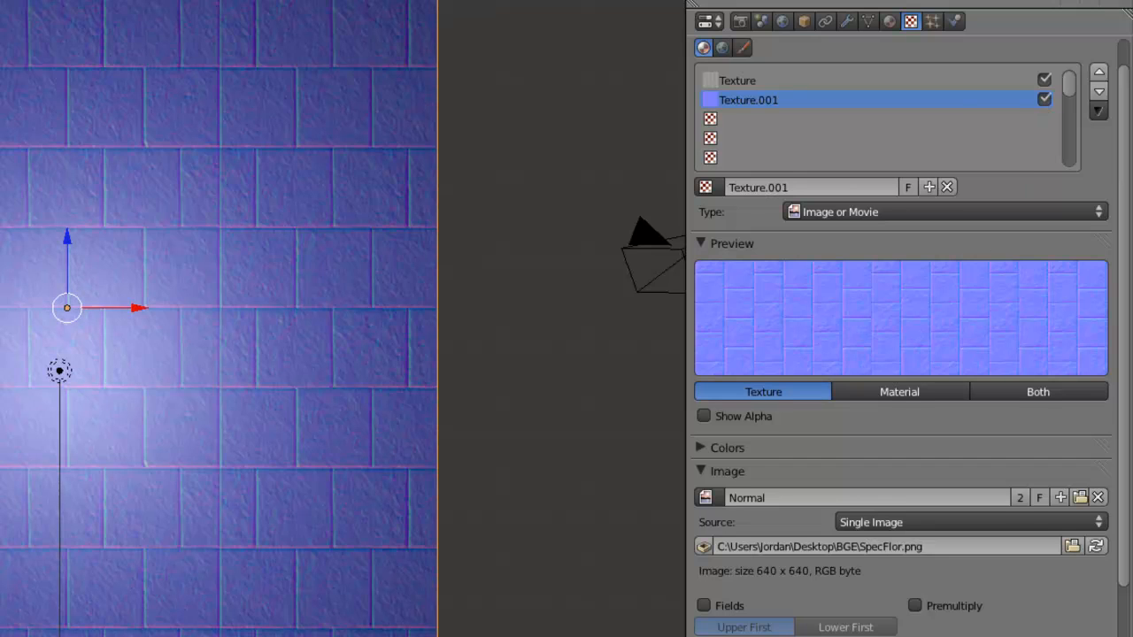
Step: Collapse the Normal texture's Mapping and Image sections to bring its Influence options into view
scroll(767, 620, "down", 3)
left_click(700, 586)
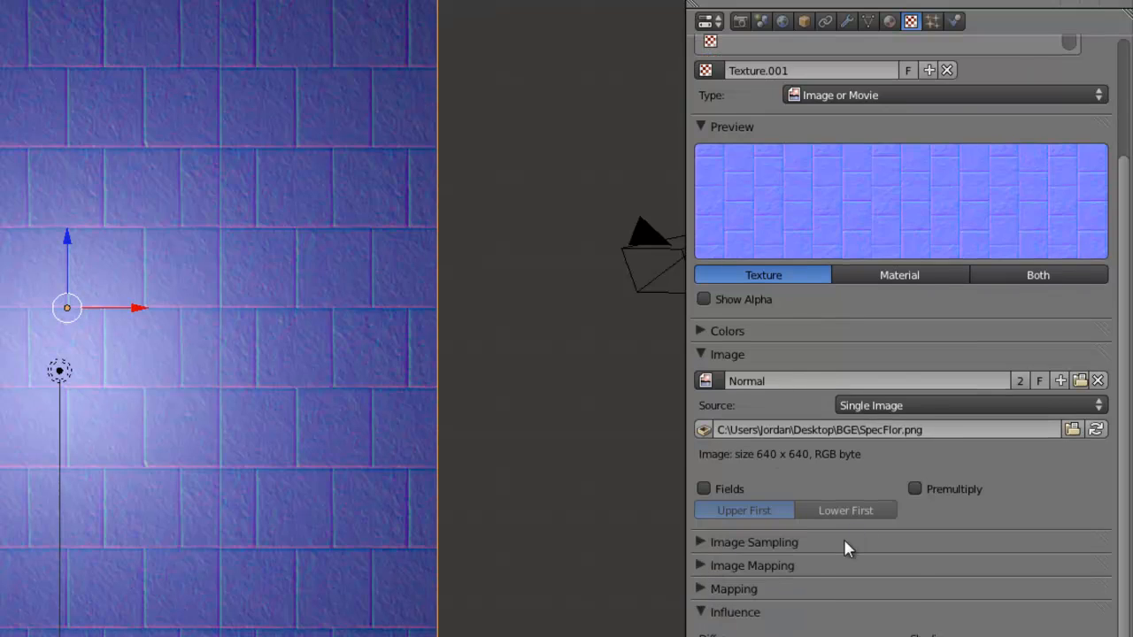
scroll(845, 544, "down", 3)
scroll(850, 531, "up", 3)
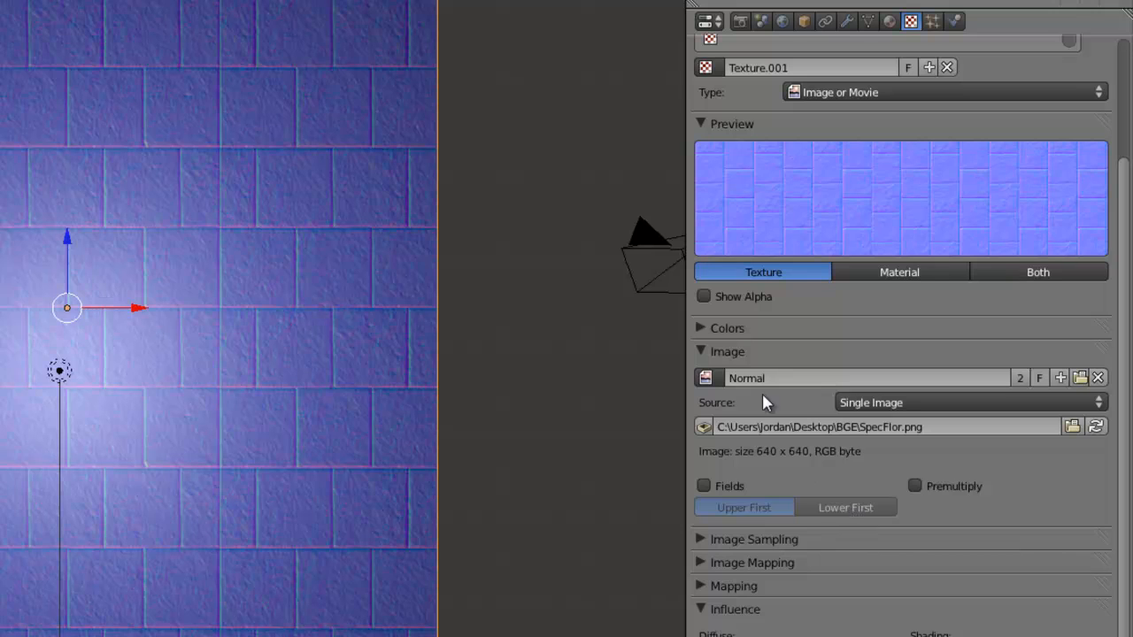
left_click(703, 349)
scroll(831, 421, "up", 4)
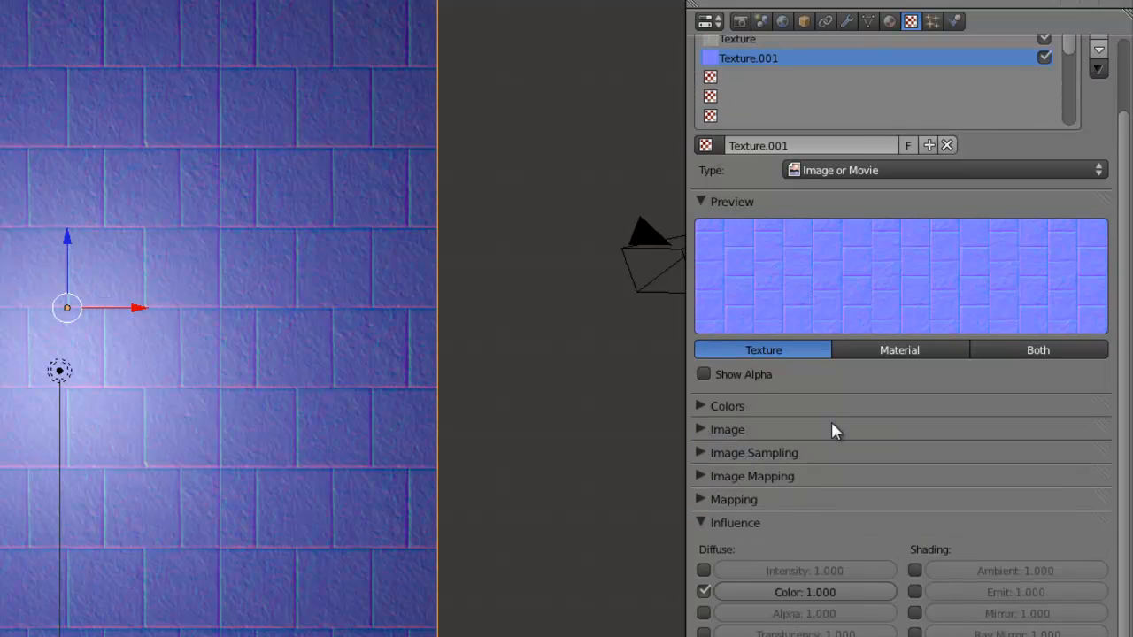
Step: Switch the Normal image texture's influence from diffuse Color to geometry Normal
scroll(831, 423, "down", 3)
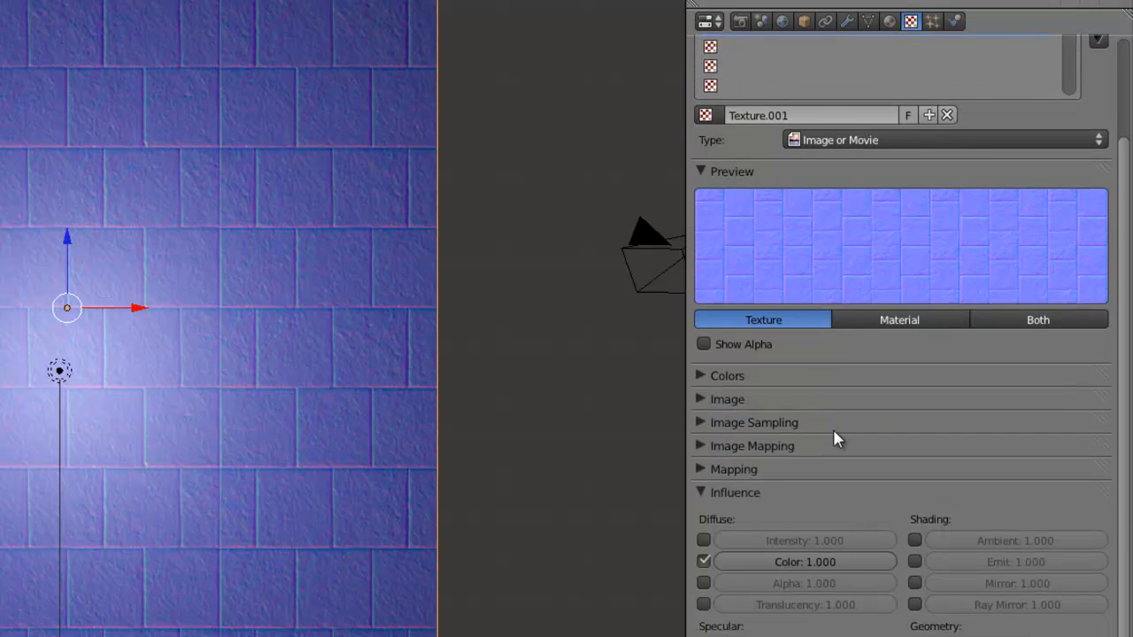
left_click(705, 559)
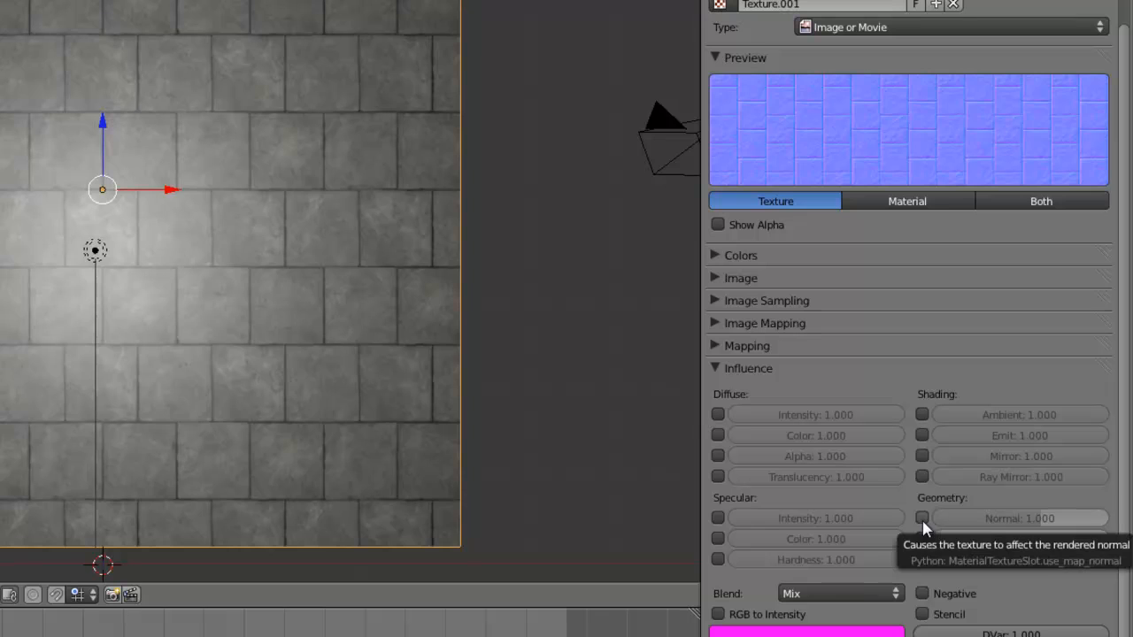
left_click(923, 523)
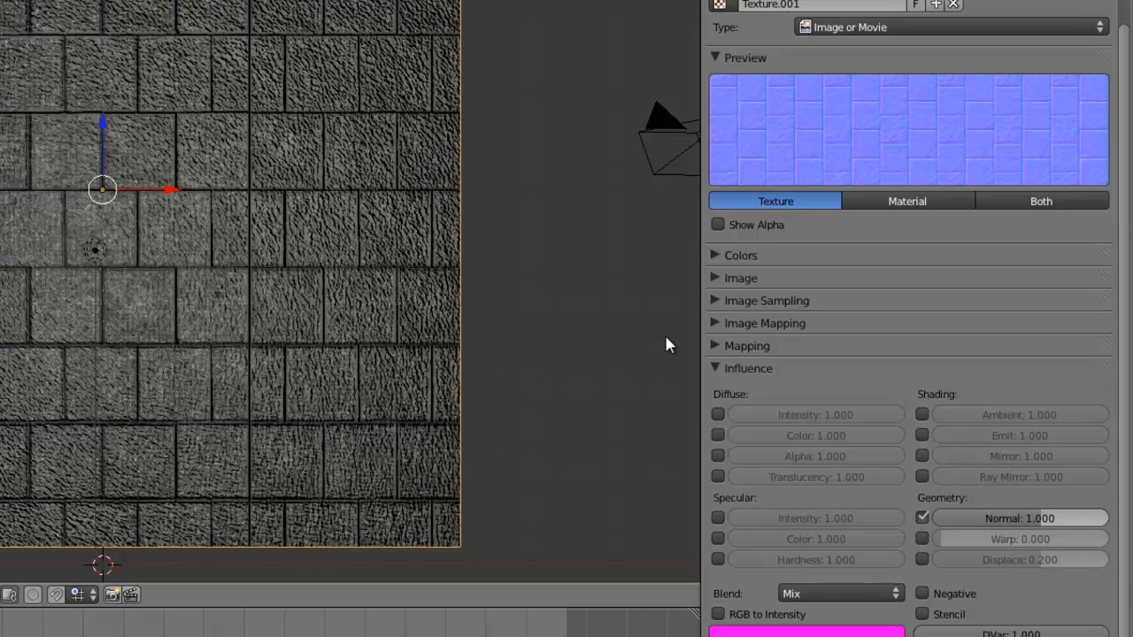
scroll(455, 328, "up", 5)
scroll(449, 325, "down", 2)
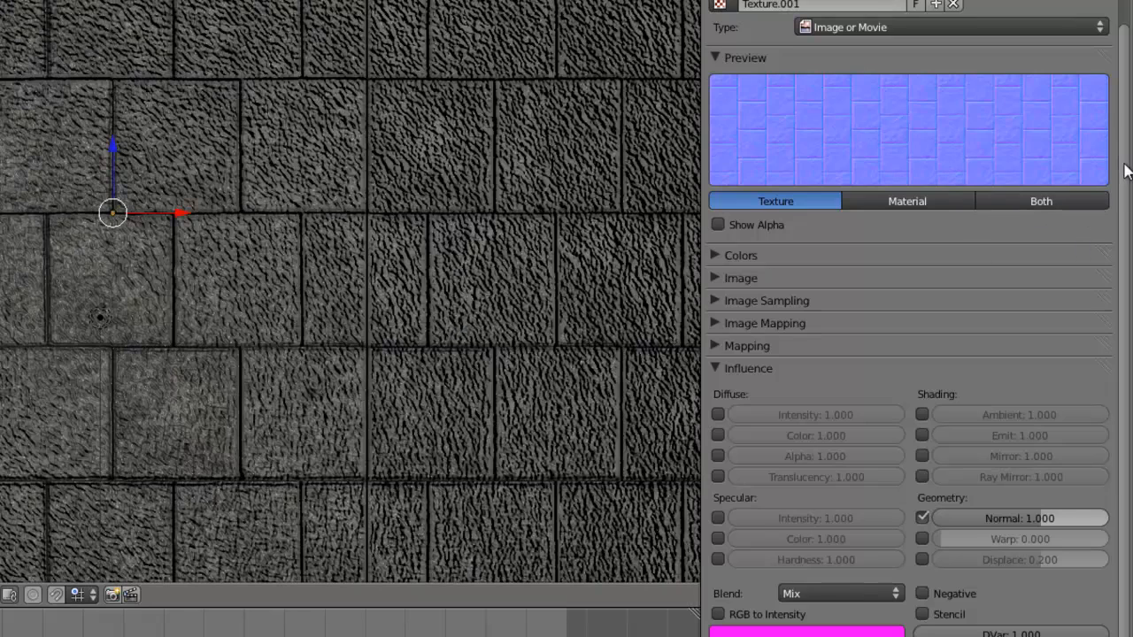
scroll(1123, 182, "up", 3)
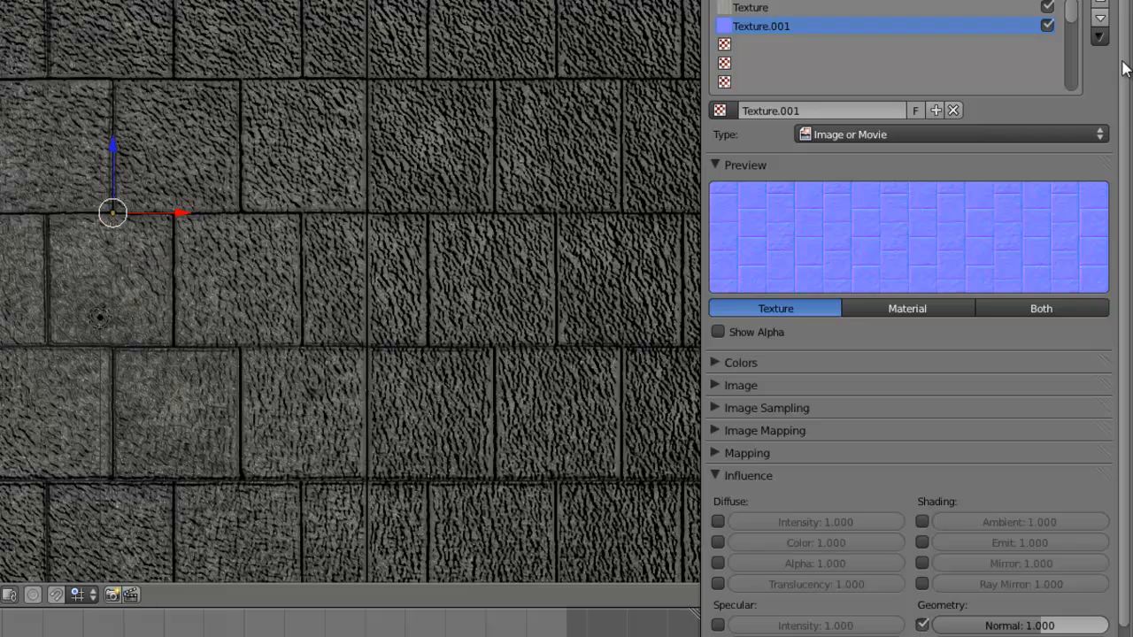
scroll(923, 346, "down", 3)
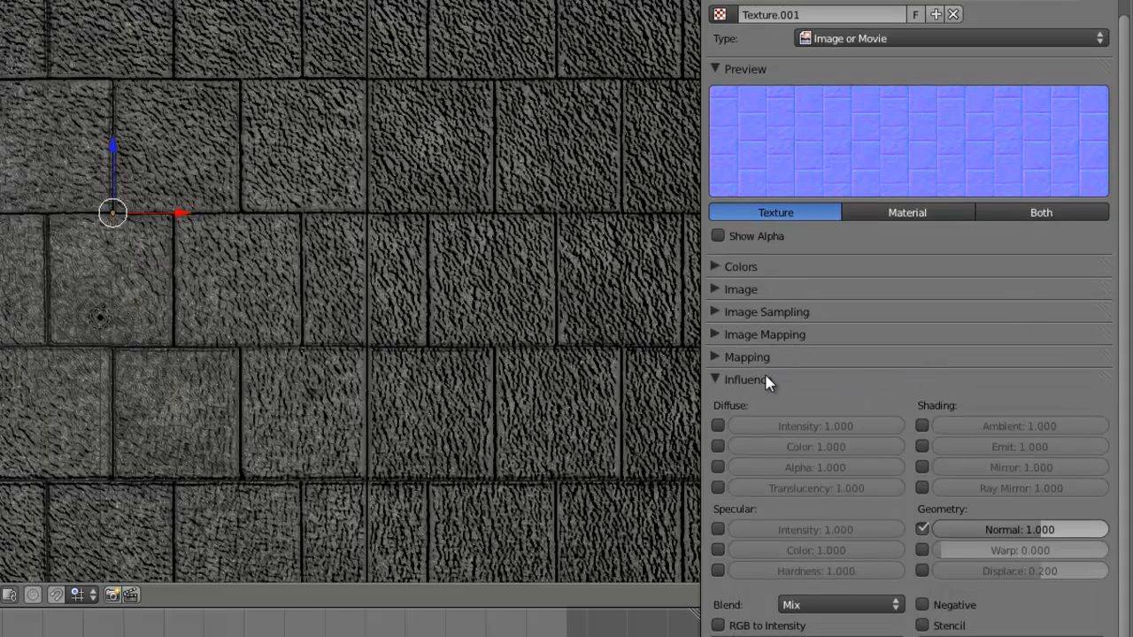
Step: Enable Normal Map sampling for the Normal image texture, toggling it to compare the wall's shading
left_click(717, 312)
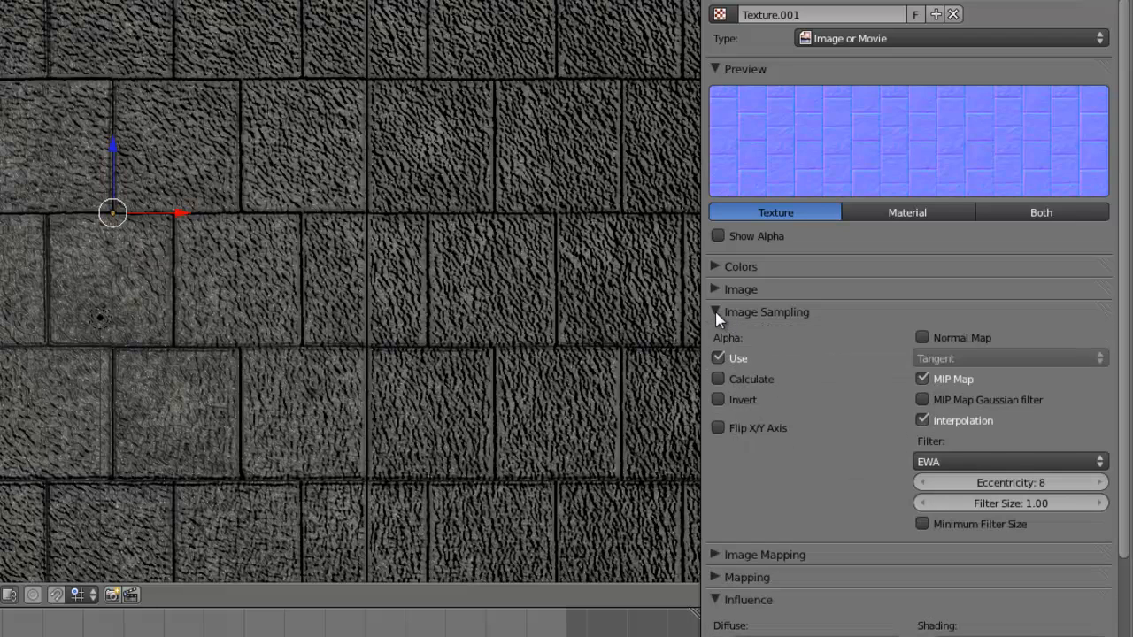
left_click(922, 338)
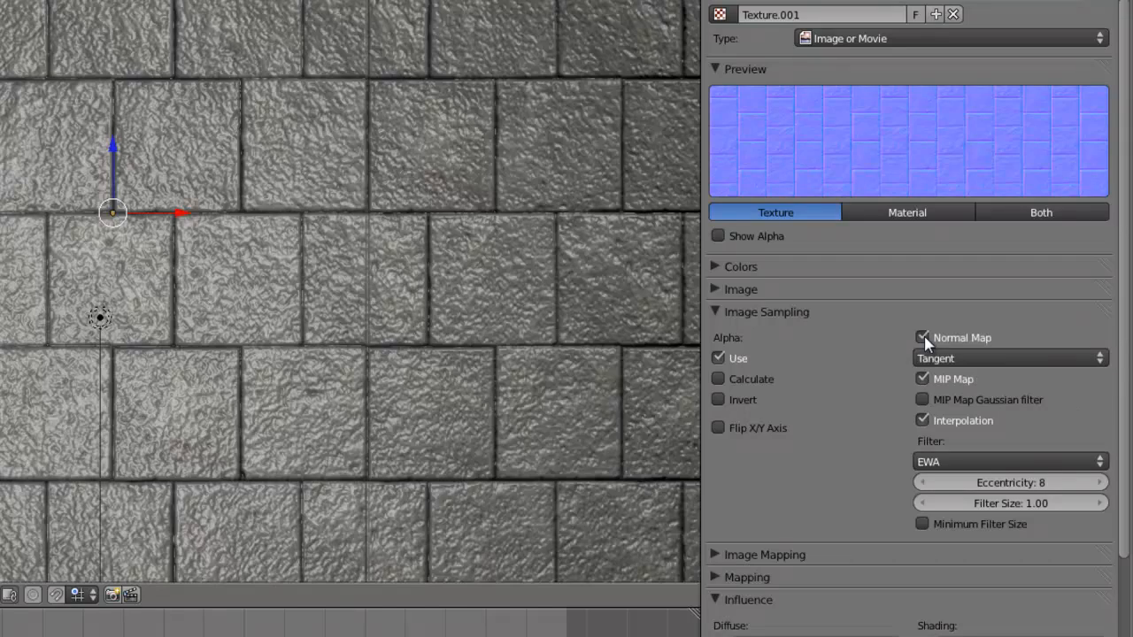
left_click(922, 338)
left_click(922, 338)
left_click(922, 338)
left_click(922, 338)
left_click(718, 314)
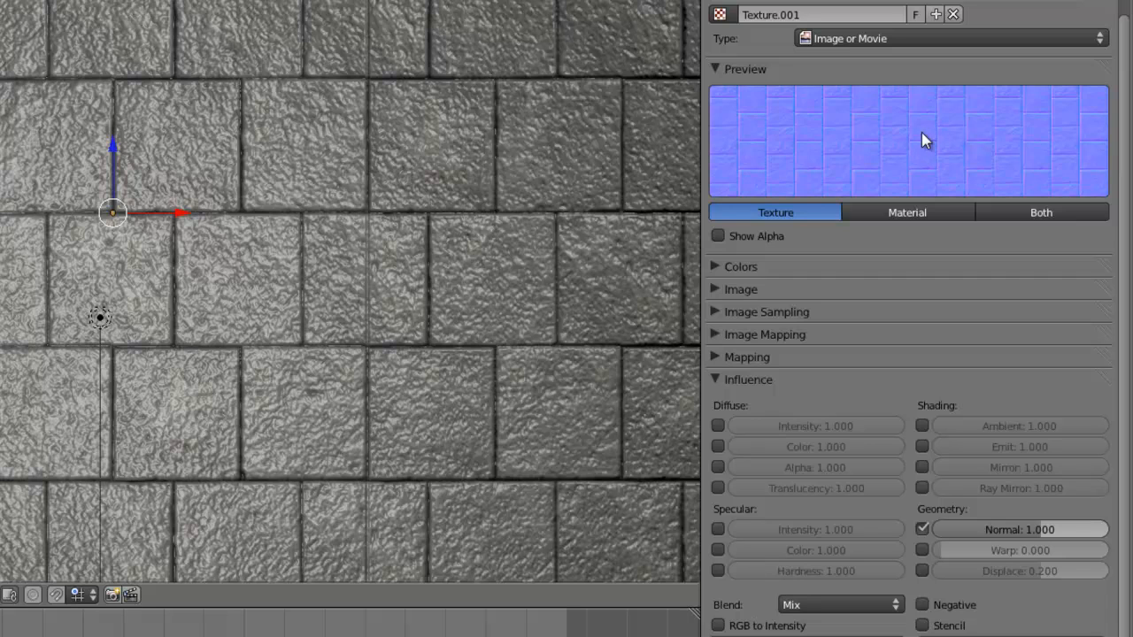
Step: Move the lamp about 0.2 along X and 1.58 up along Z in front of the wall, and reselect the plane
scroll(809, 185, "down", 1)
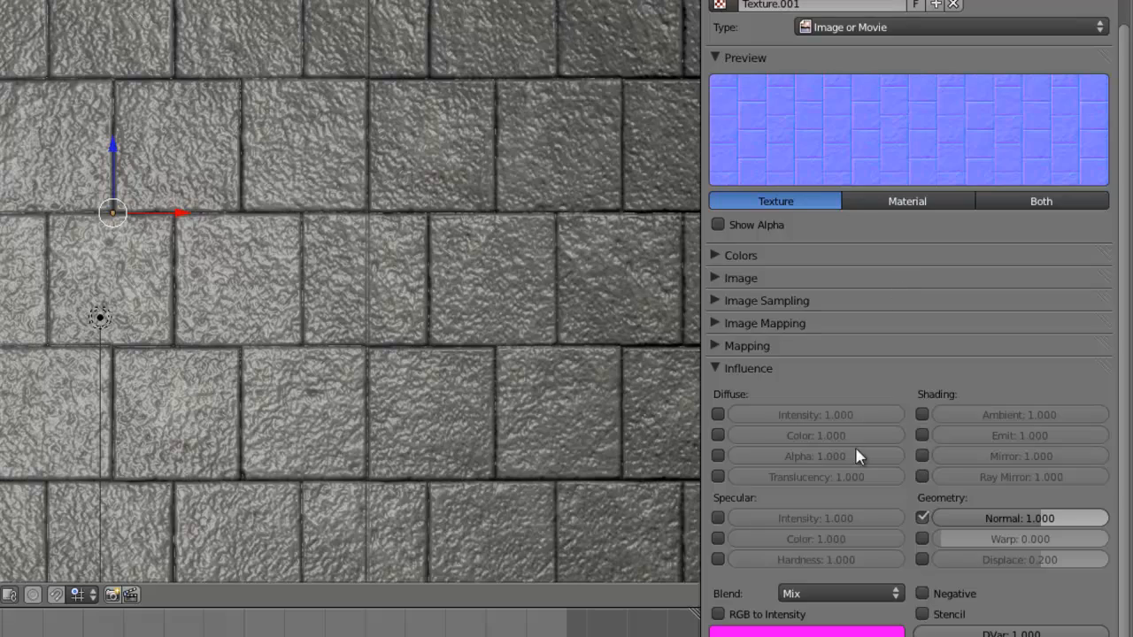
scroll(350, 234, "down", 5)
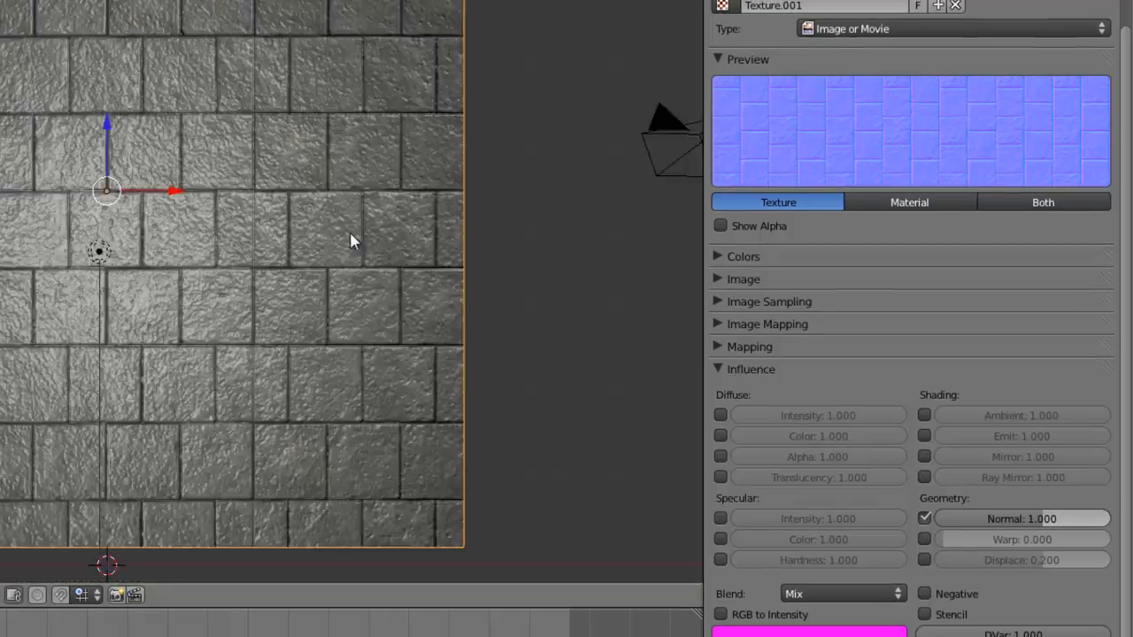
scroll(244, 232, "up", 5)
scroll(230, 241, "down", 3)
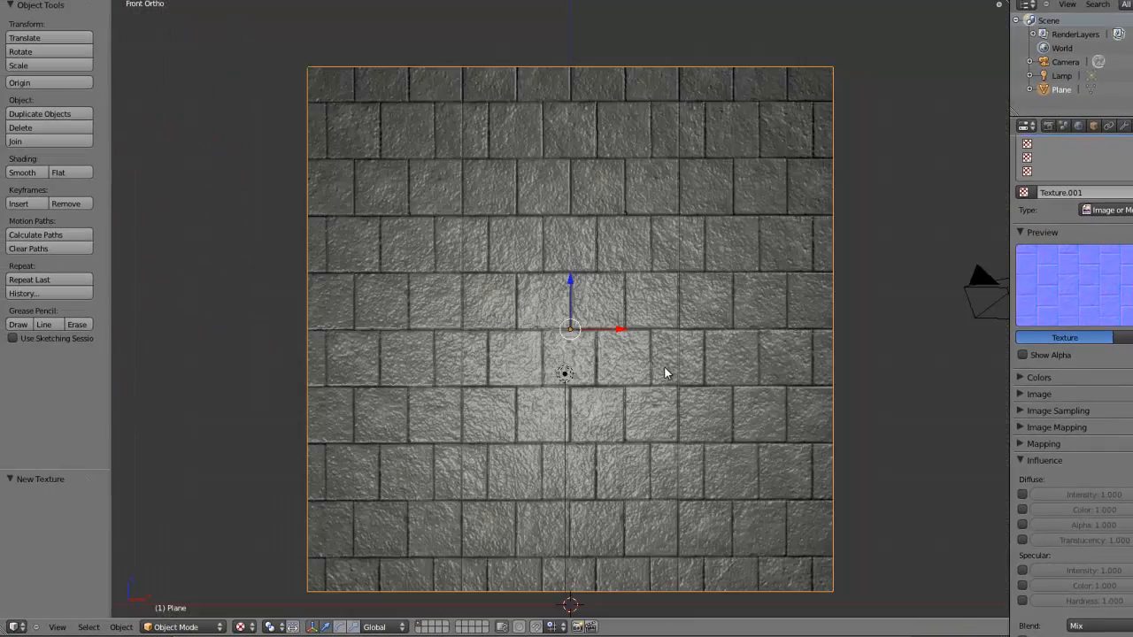
right_click(567, 373)
key("g")
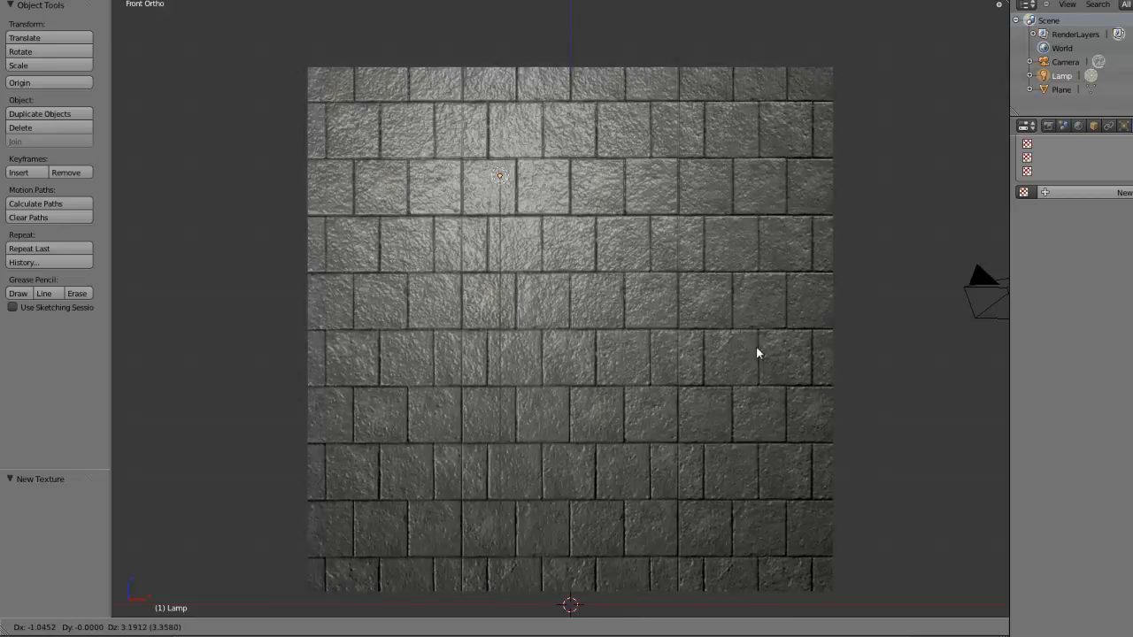
left_click(621, 356)
right_click(662, 307)
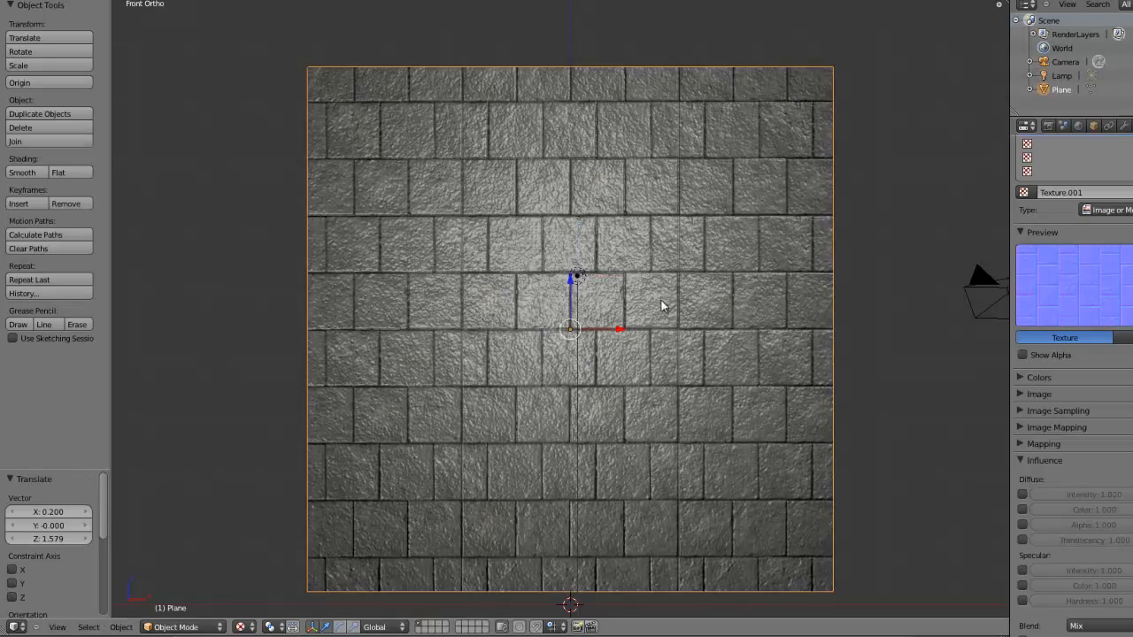
scroll(692, 331, "up", 2)
scroll(693, 334, "down", 2)
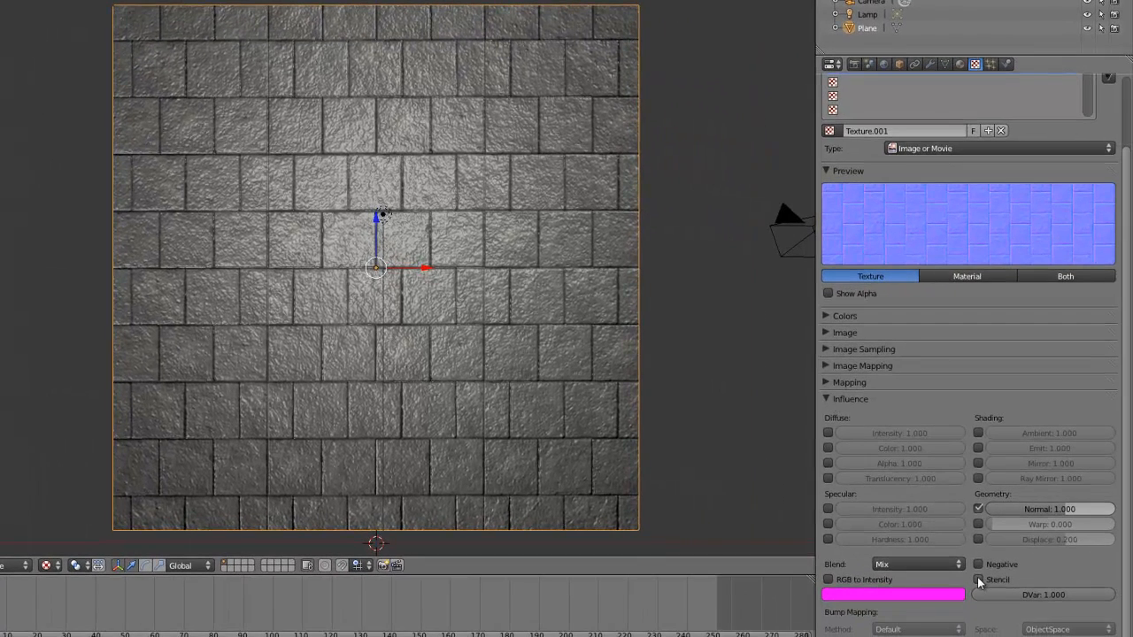
Step: Add a third Image or Movie texture to the plane's material and assign the existing Sang image to it
left_click(828, 400)
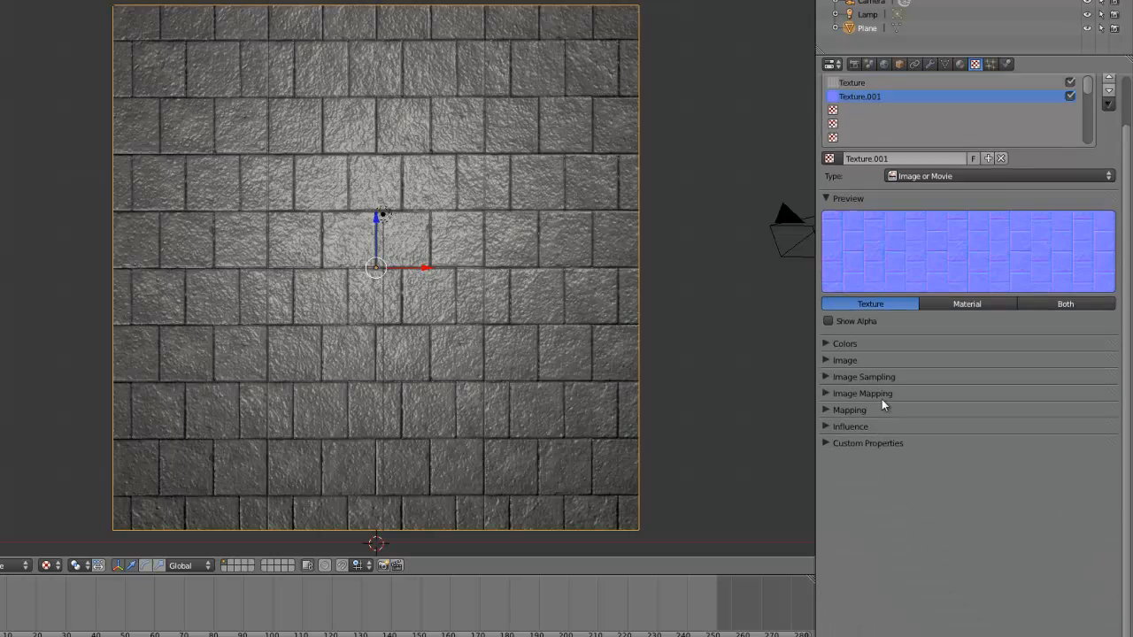
left_click(850, 161)
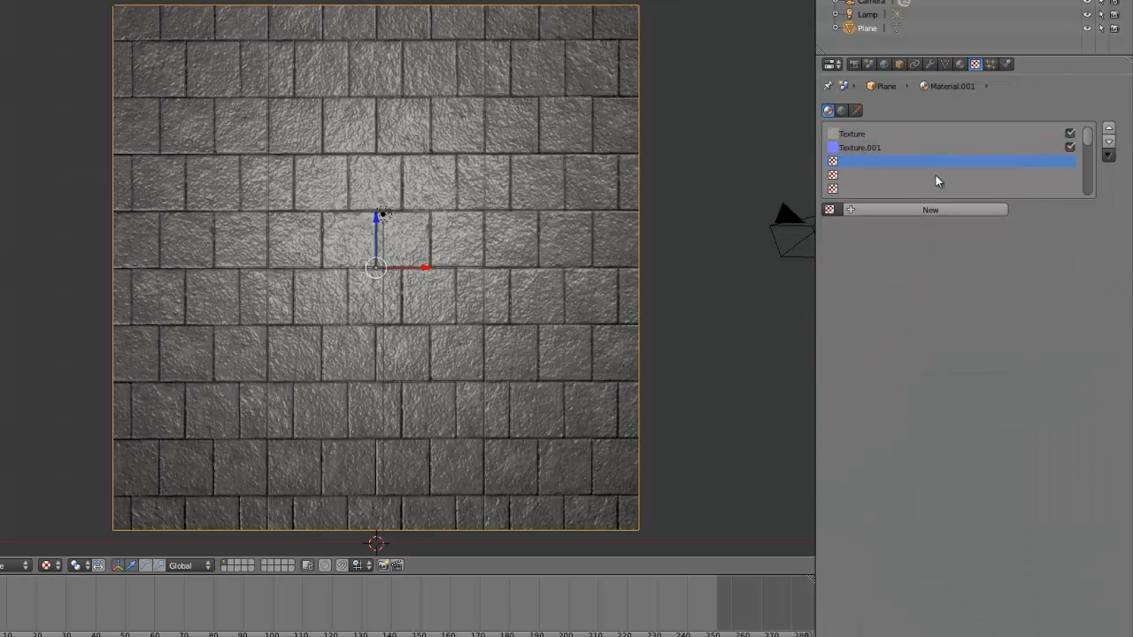
left_click(879, 209)
left_click(973, 226)
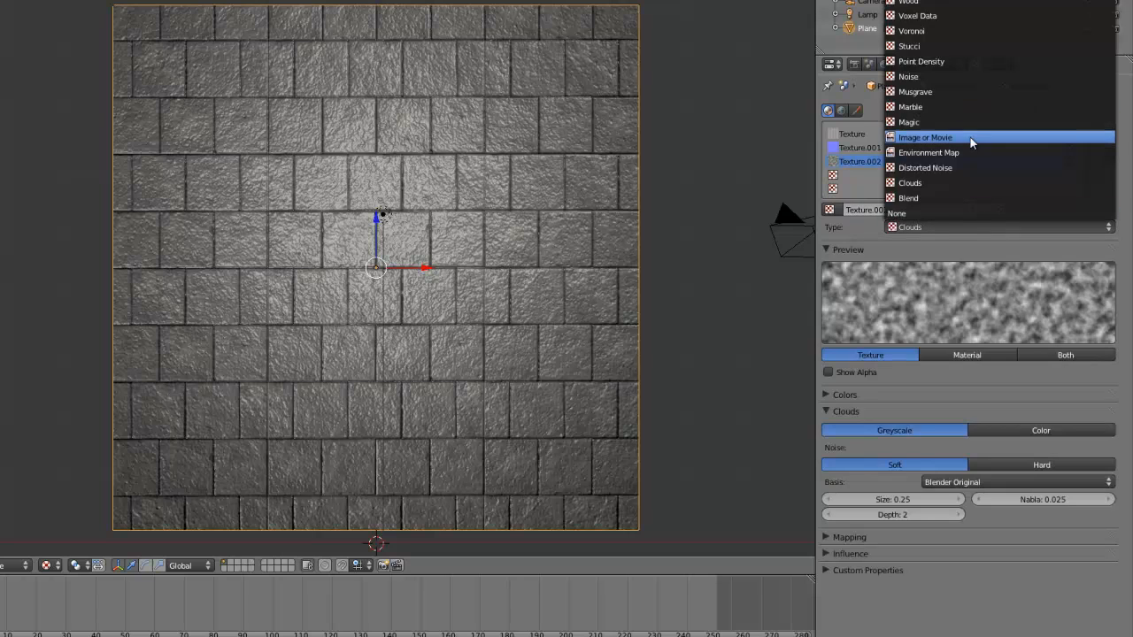
left_click(970, 138)
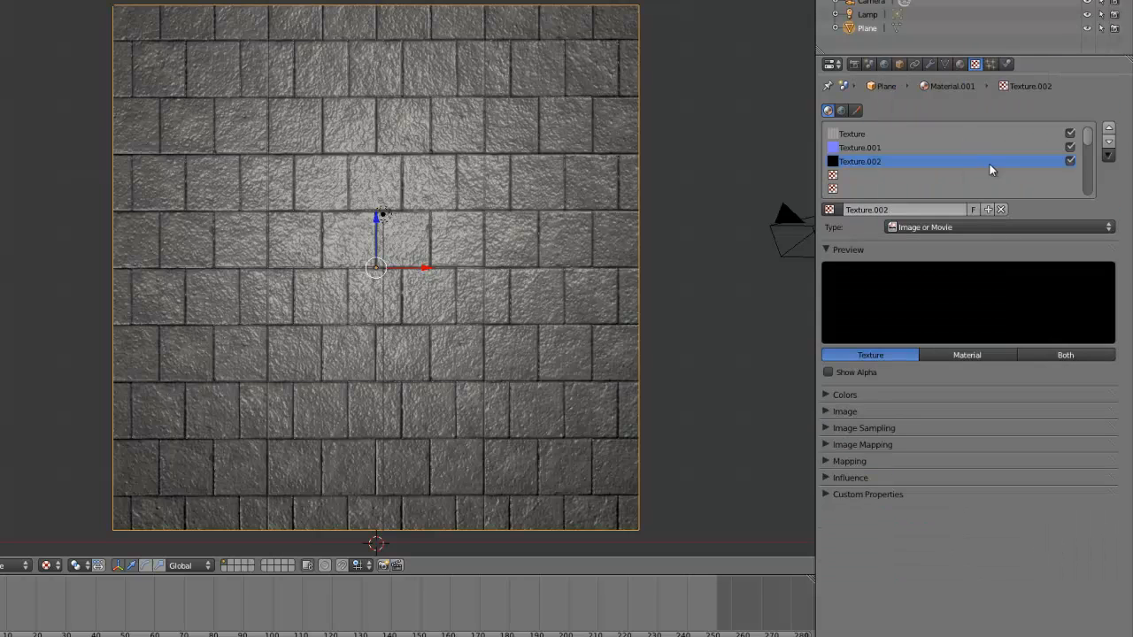
left_click(831, 410)
left_click(829, 430)
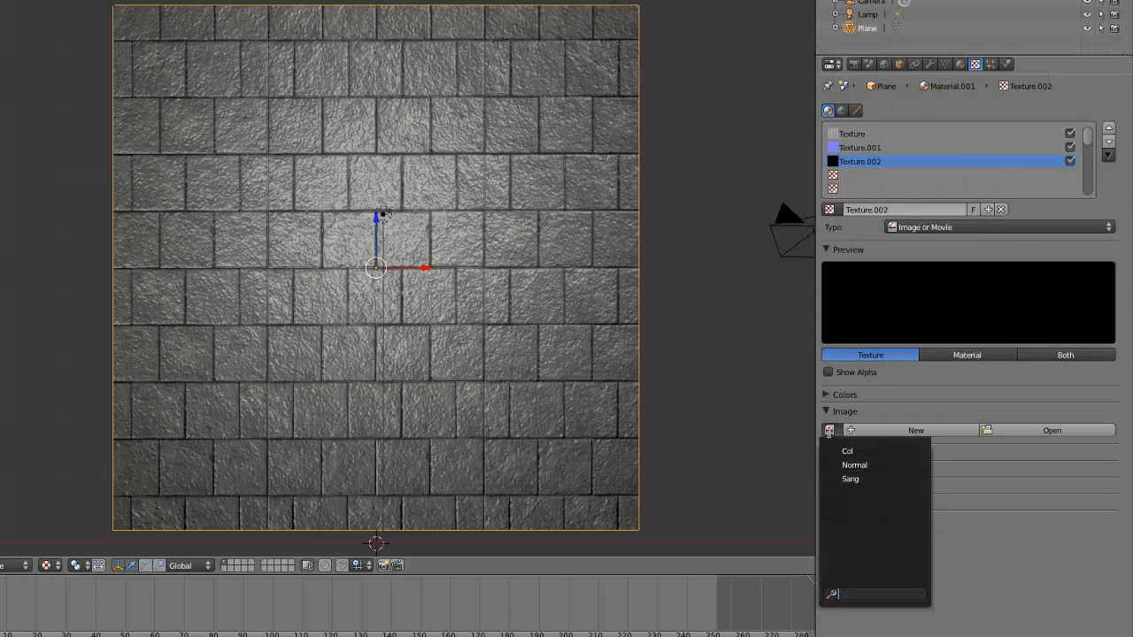
left_click(871, 481)
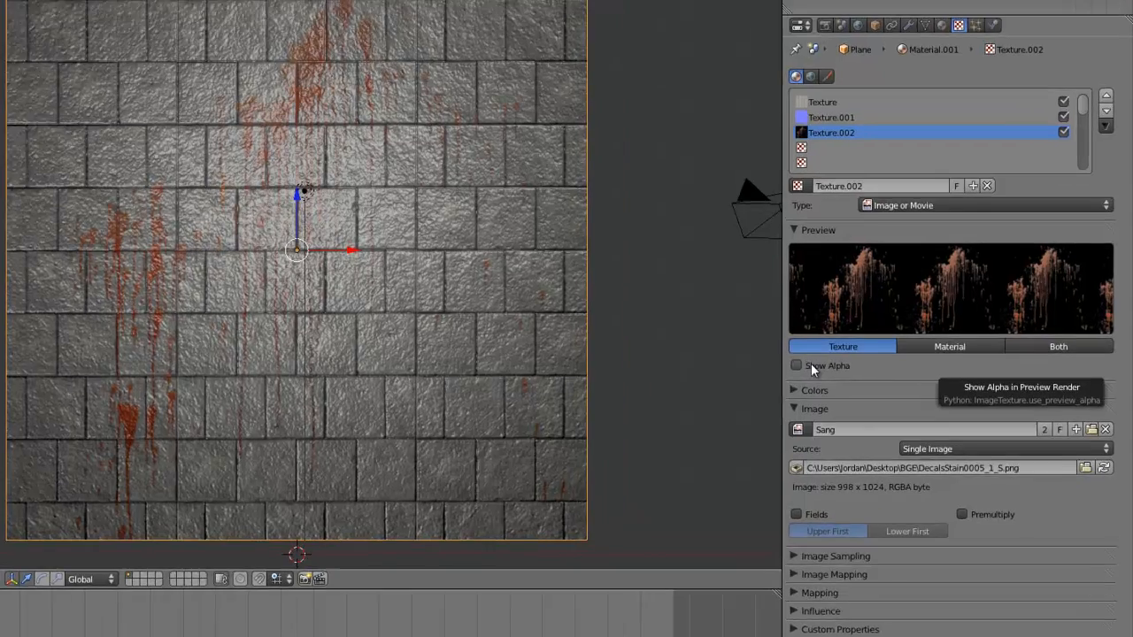
Step: Show alpha in the Sang texture's preview and enable Premultiply for its image
left_click(841, 376)
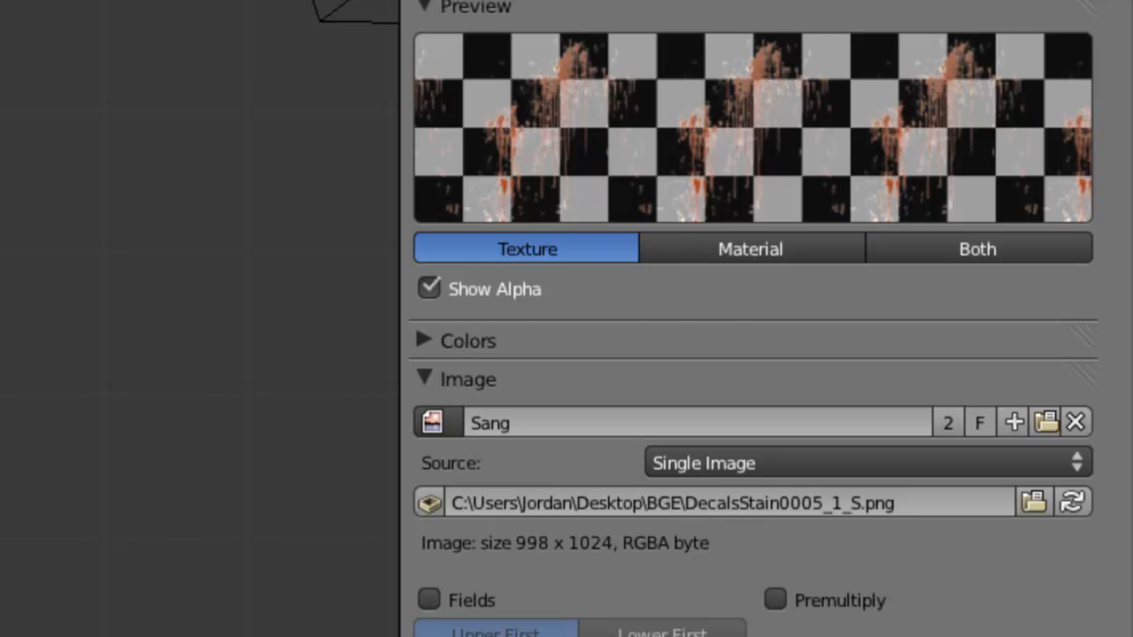
left_click(776, 599)
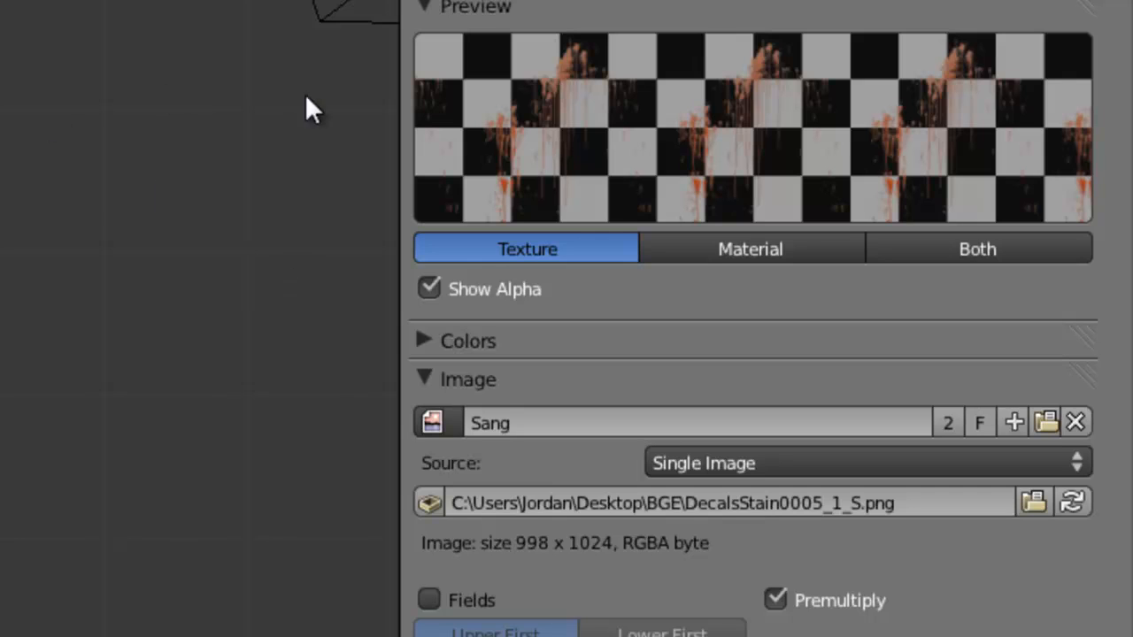
left_click(423, 380)
Step: Map the Sang texture with UV coordinates on the Sang layer
left_click(435, 492)
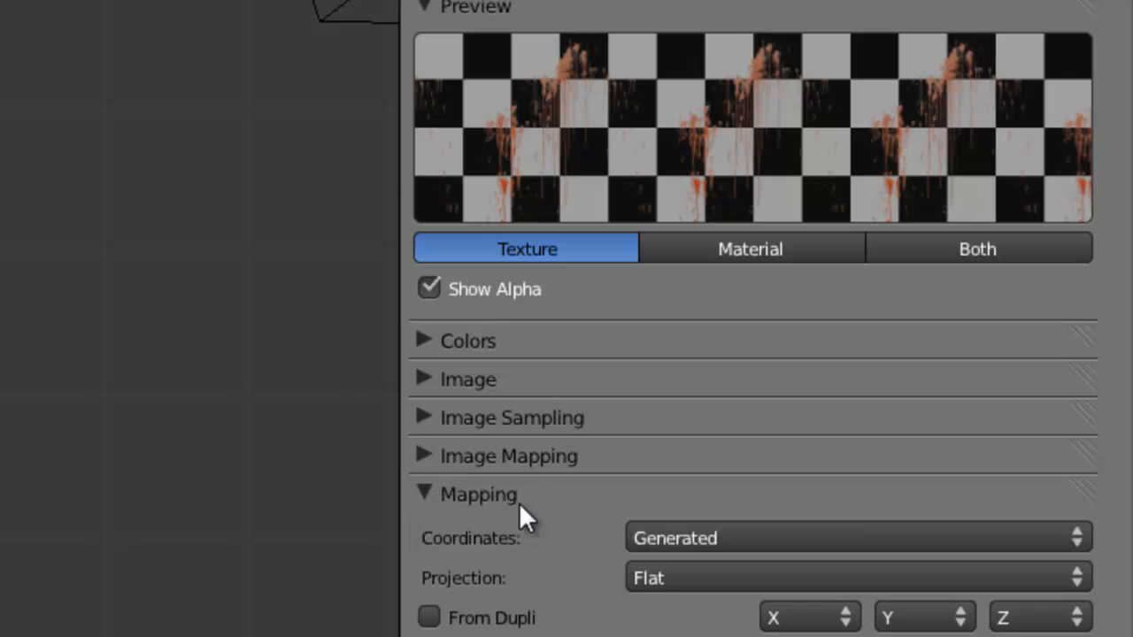
left_click(728, 537)
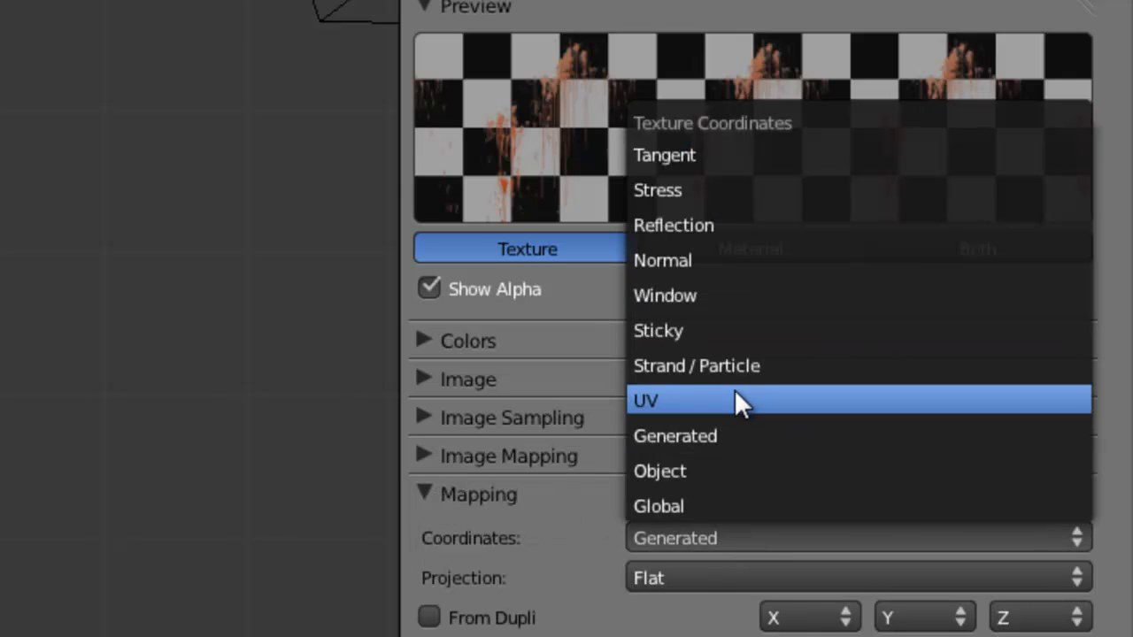
left_click(759, 406)
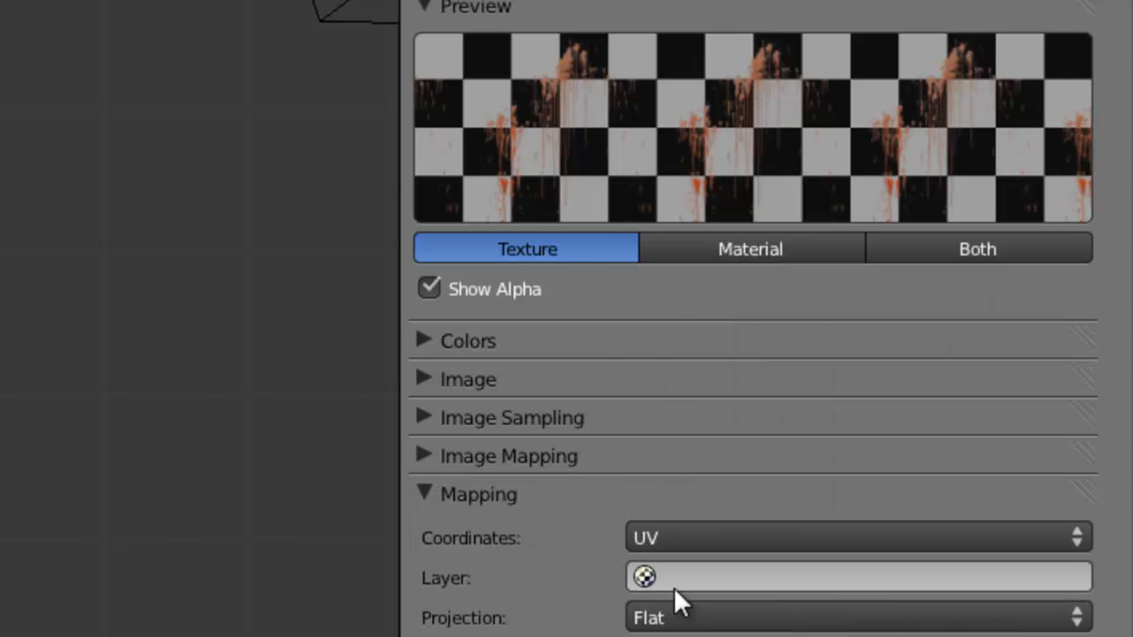
left_click(739, 580)
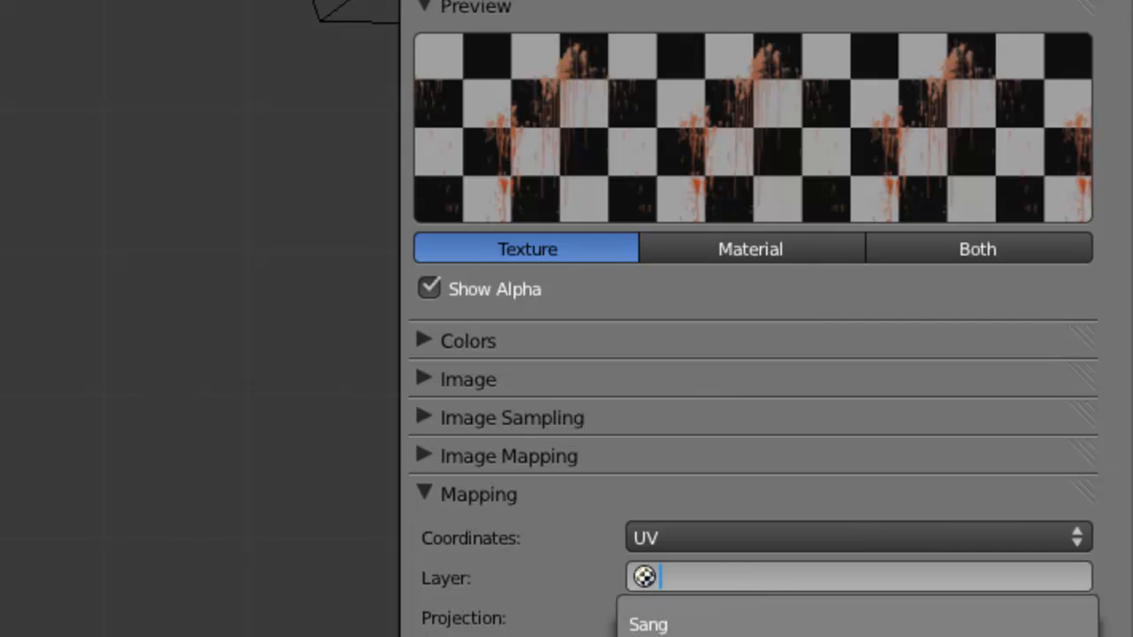
left_click(705, 622)
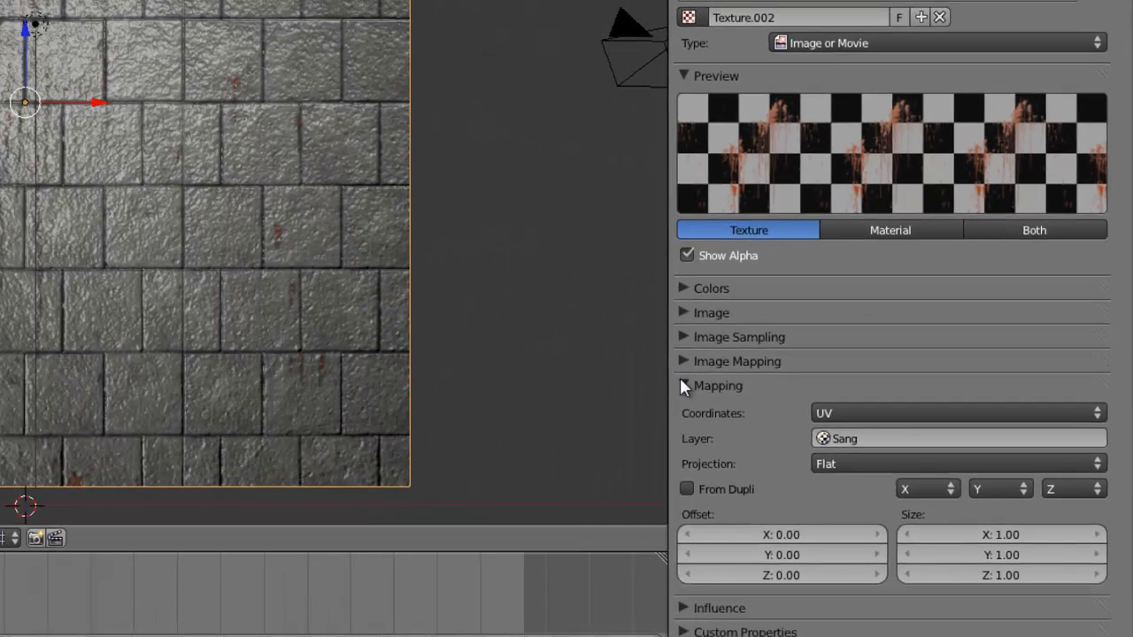
Step: Expand the Sang texture's Influence options, move the lamp upward and toward negative X across the wall, and reselect the plane
left_click(681, 386)
left_click(695, 411)
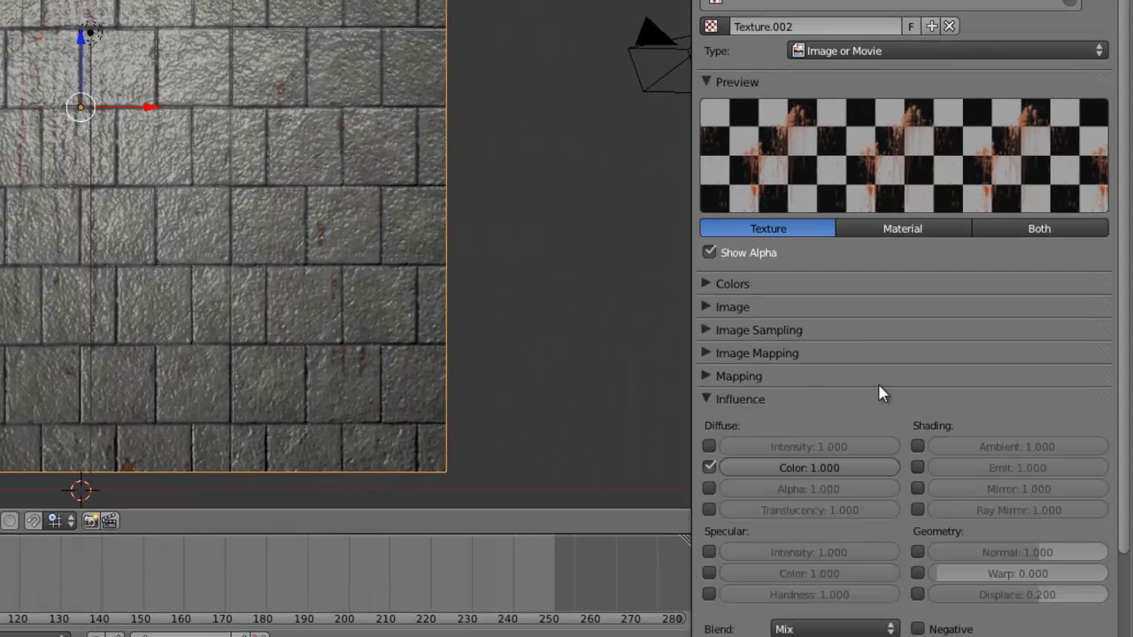
right_click(96, 33)
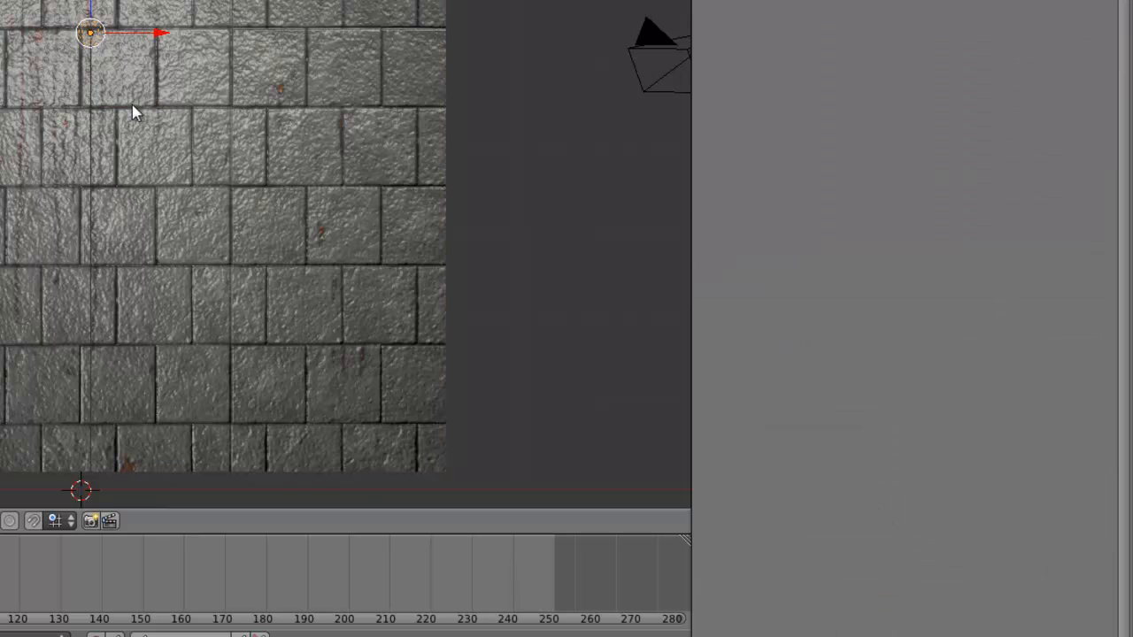
key("g")
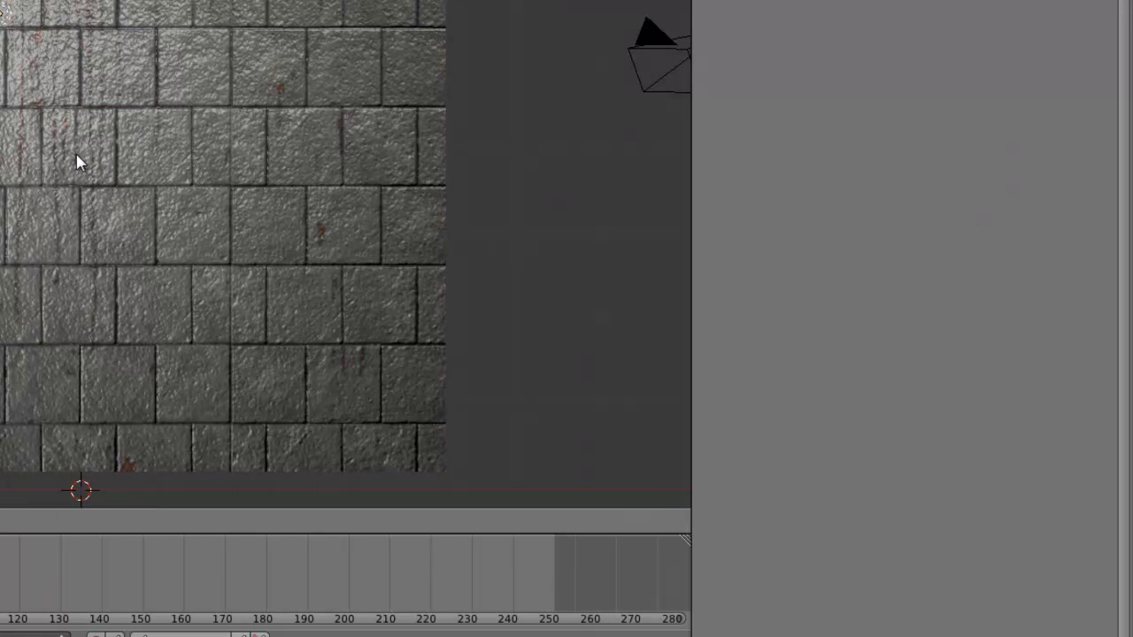
left_click(76, 156)
right_click(133, 2)
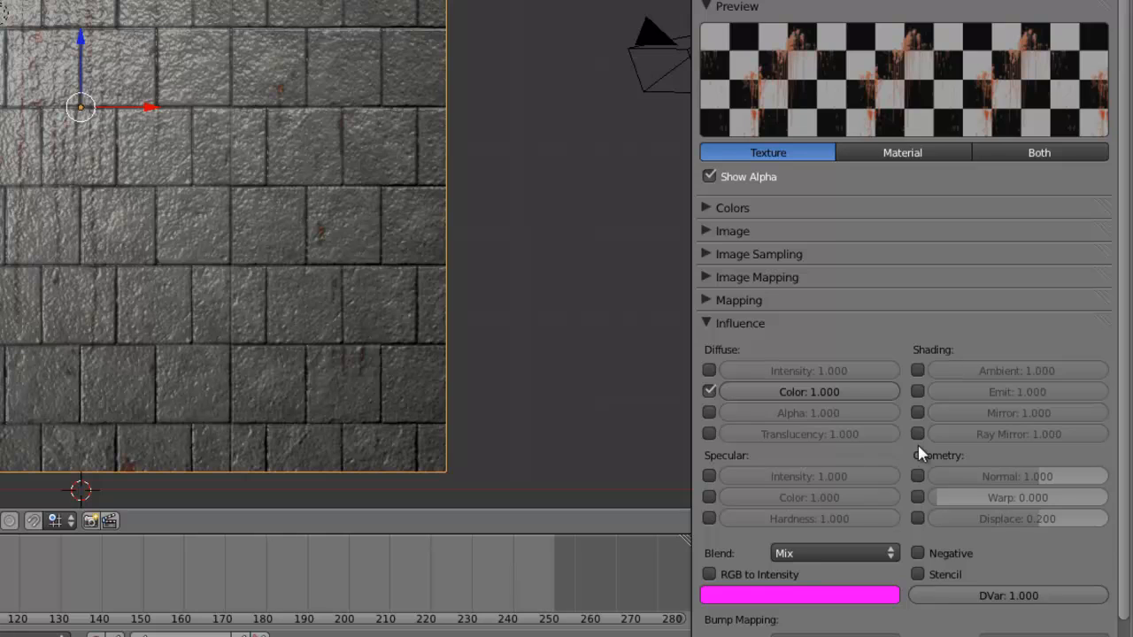
Step: Make the Sang texture influence the specular Intensity and Hardness
scroll(918, 447, "down", 1)
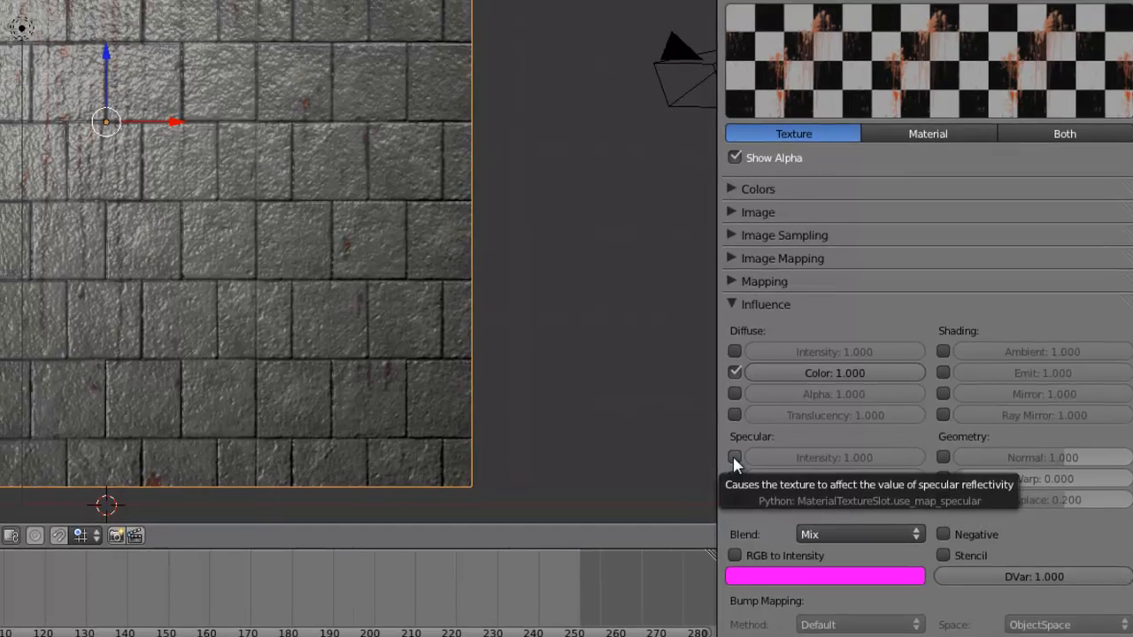
left_click(709, 442)
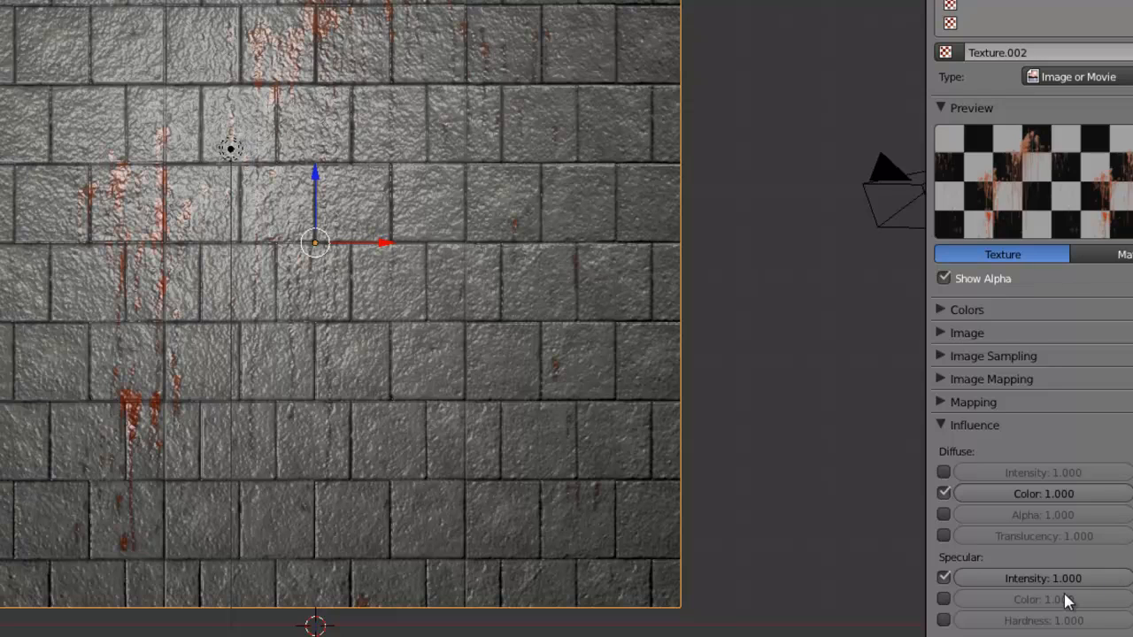
left_click(944, 620)
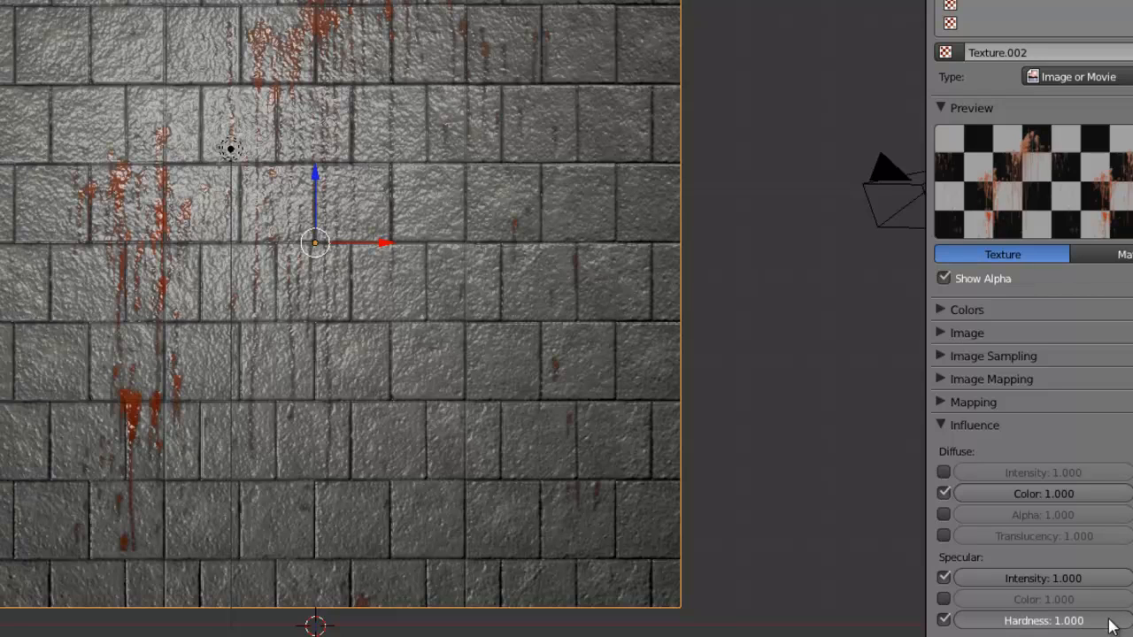
Step: Set the blood texture's specular Hardness influence to 0.304, move the lamp slightly toward negative X and down, and reselect the plane
left_click_drag(1116, 622, 1057, 622)
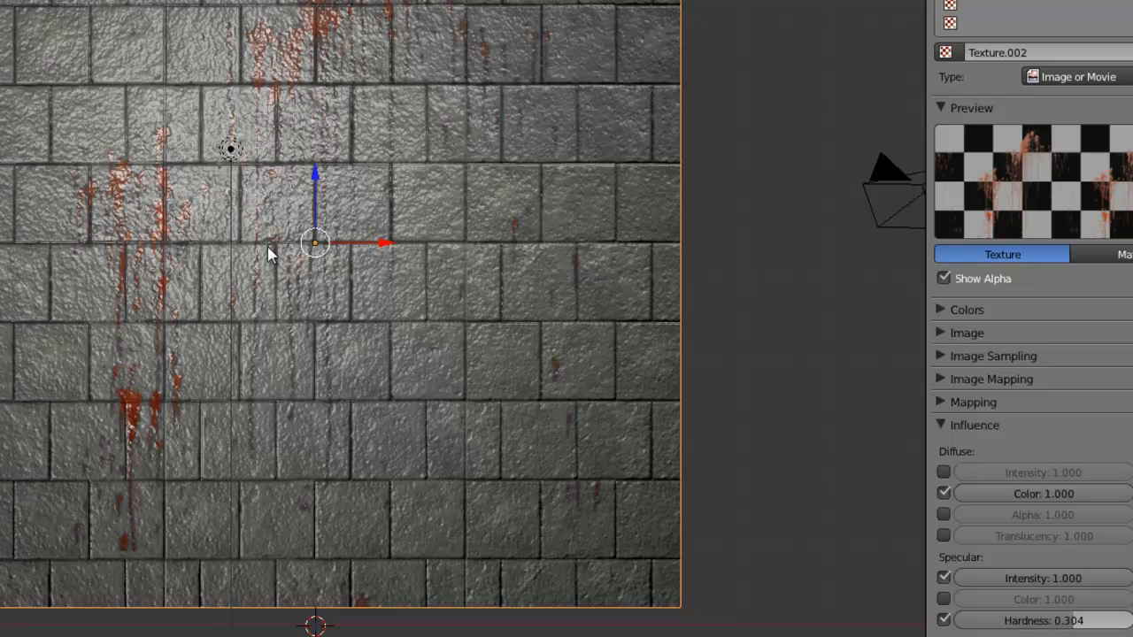
right_click(225, 146)
key("g")
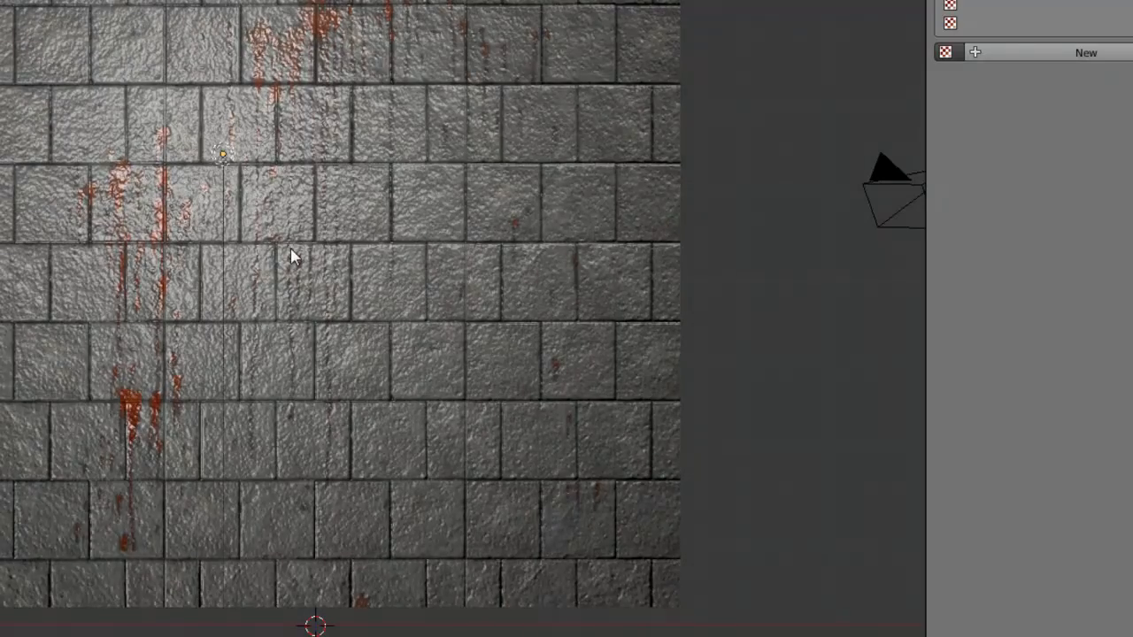
left_click(291, 251)
right_click(480, 228)
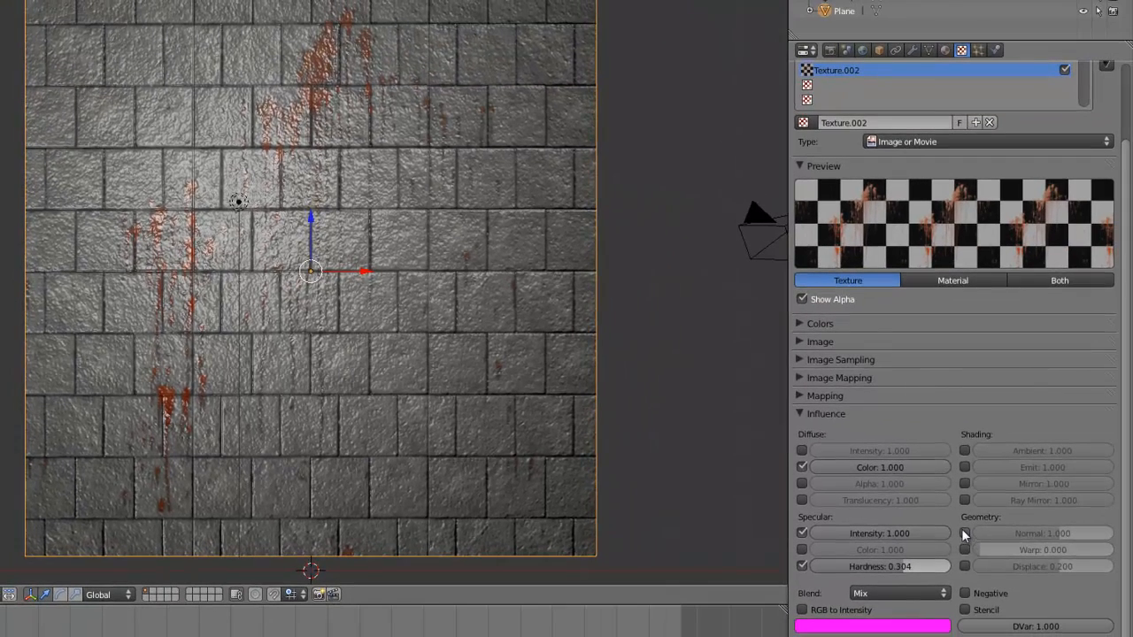
Step: Make the blood texture influence the geometry's Normal with a value of -0.05
left_click(972, 532)
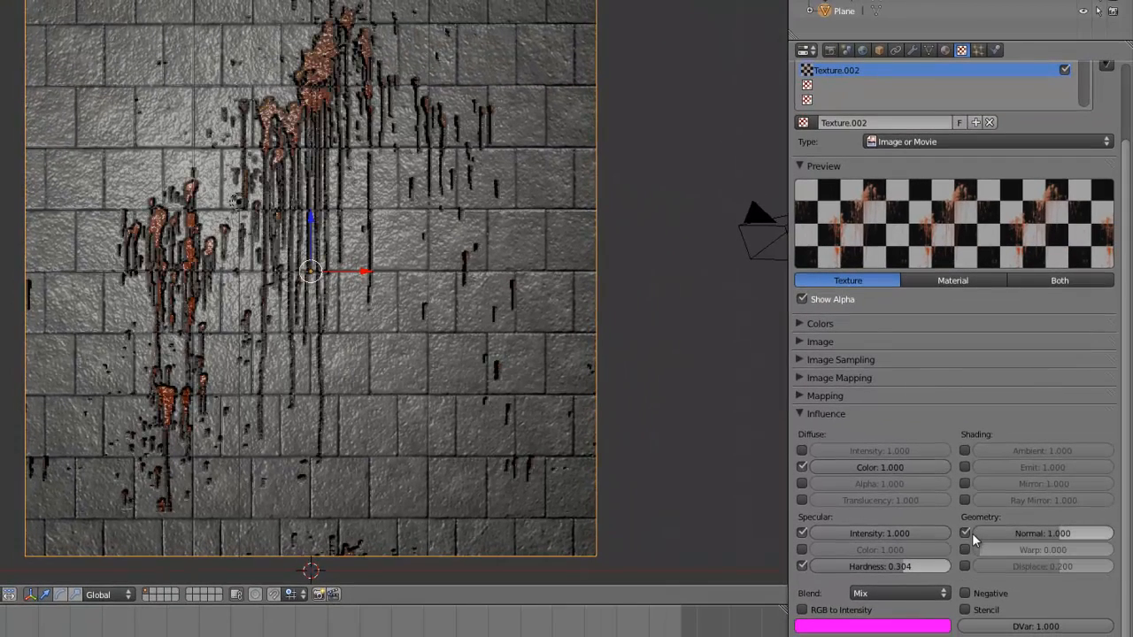
left_click(1053, 533)
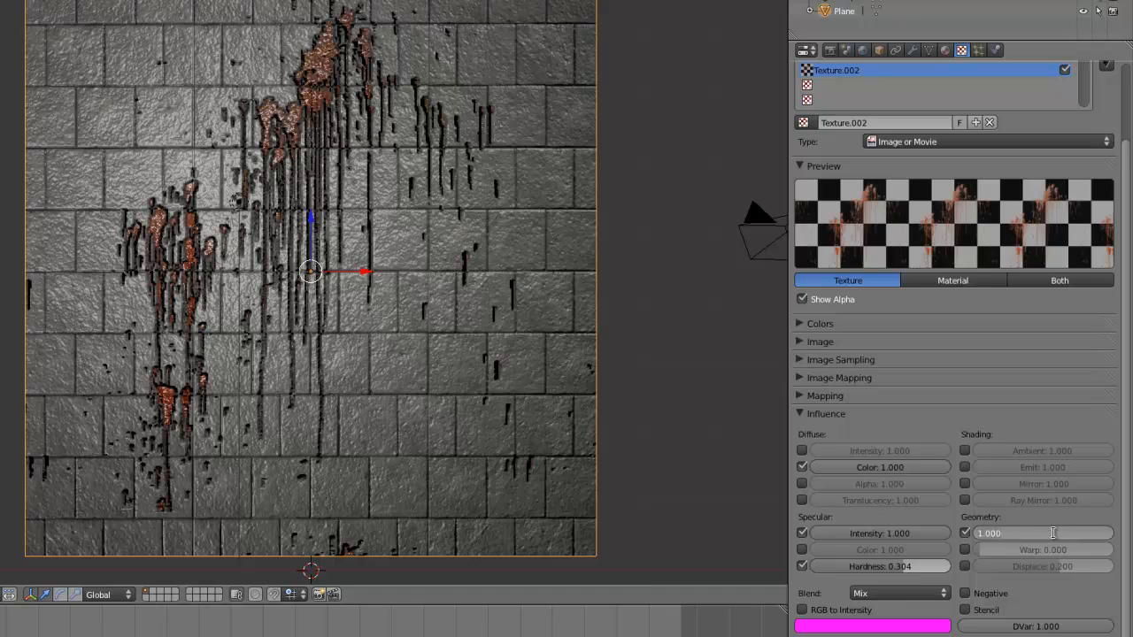
key("BackSpace")
type("-0.05")
key("Return")
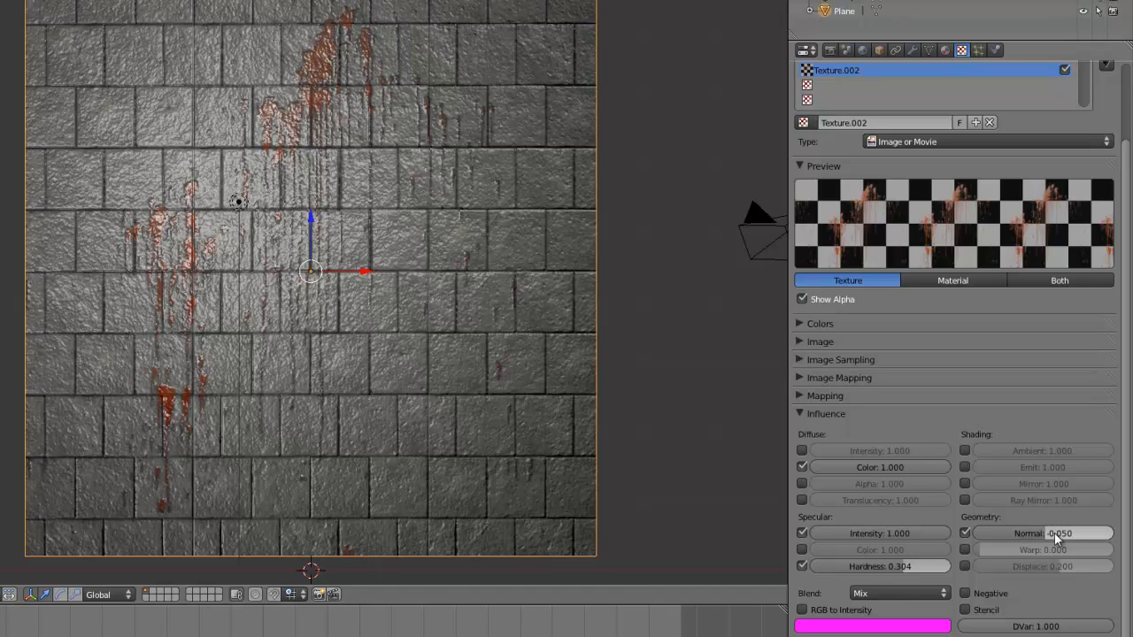
Step: Compare the blood's relief on the wall with the Normal influence switched off and on
left_click(965, 533)
left_click(964, 534)
left_click(964, 534)
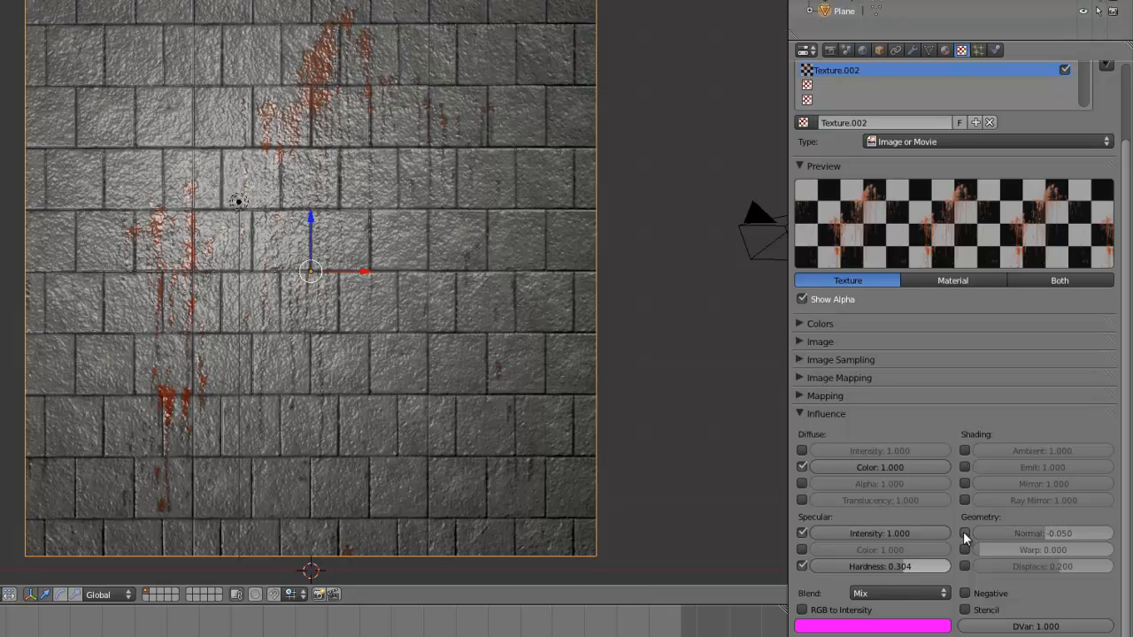
left_click(964, 534)
left_click(964, 534)
left_click(964, 533)
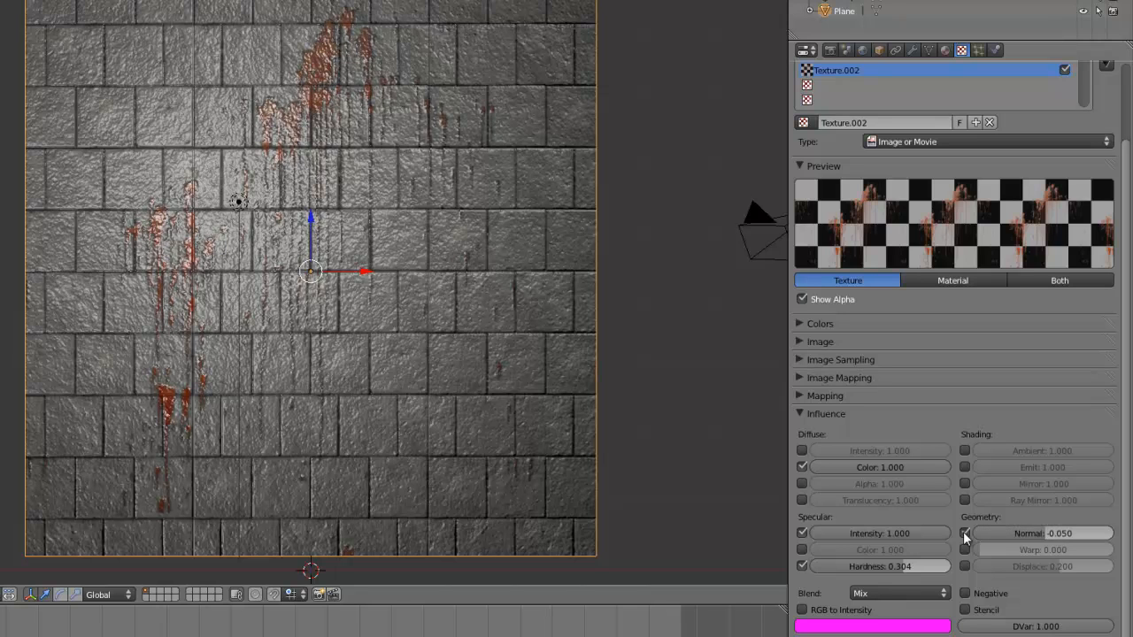
middle_click_drag(397, 271, 260, 298)
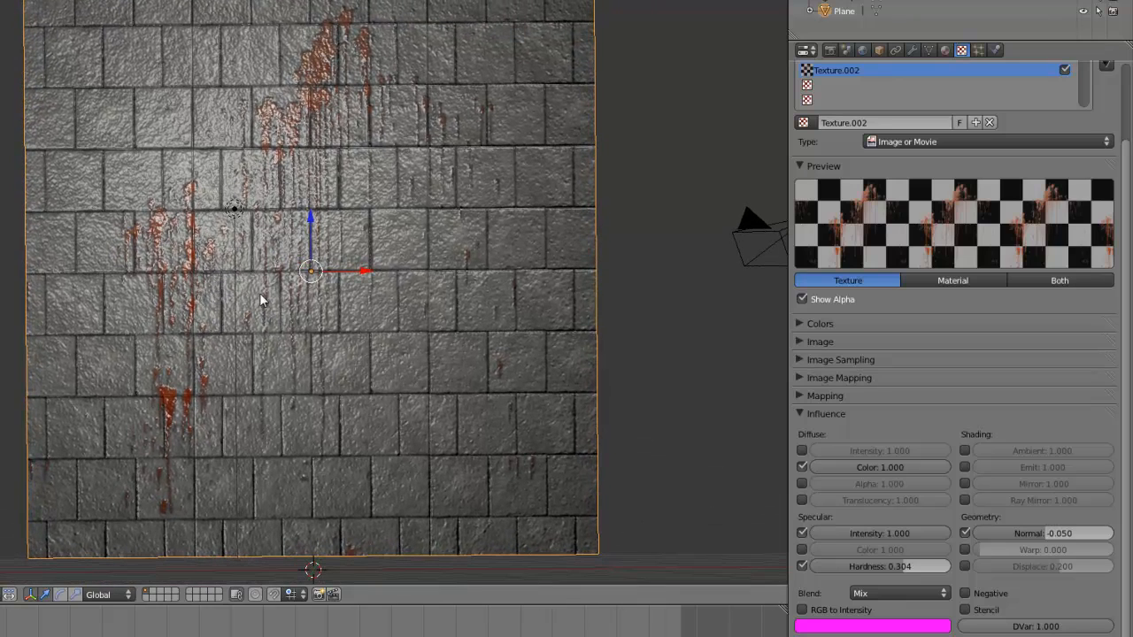
Step: Enable the Stencil option in the blood texture's Influence settings and check the drips close up
left_click(964, 610)
left_click(965, 610)
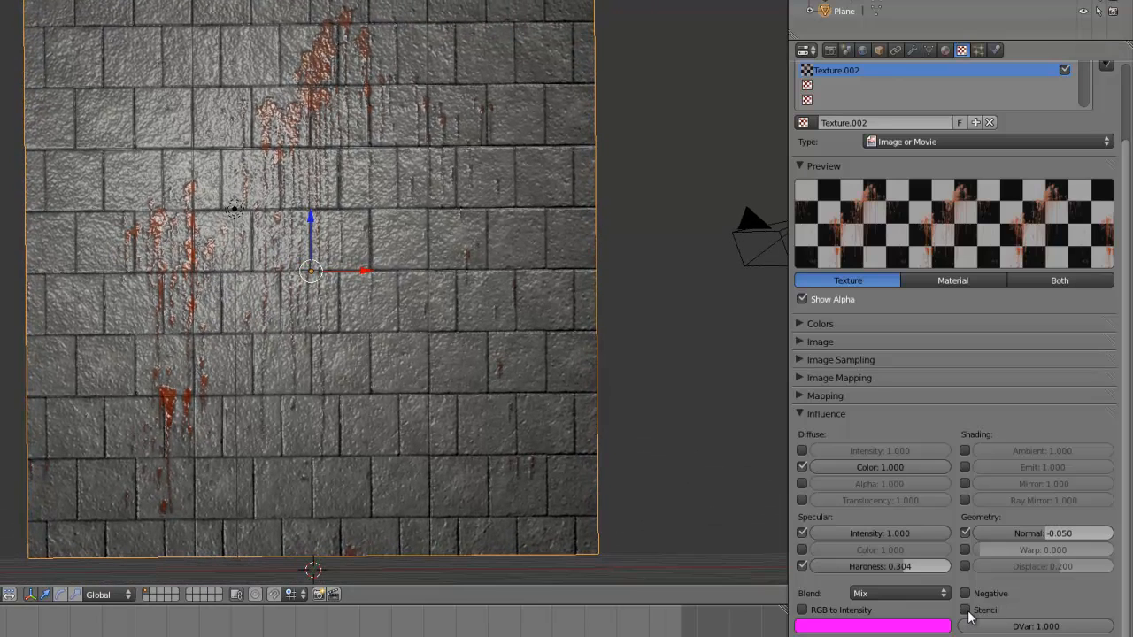
scroll(283, 51, "up", 4)
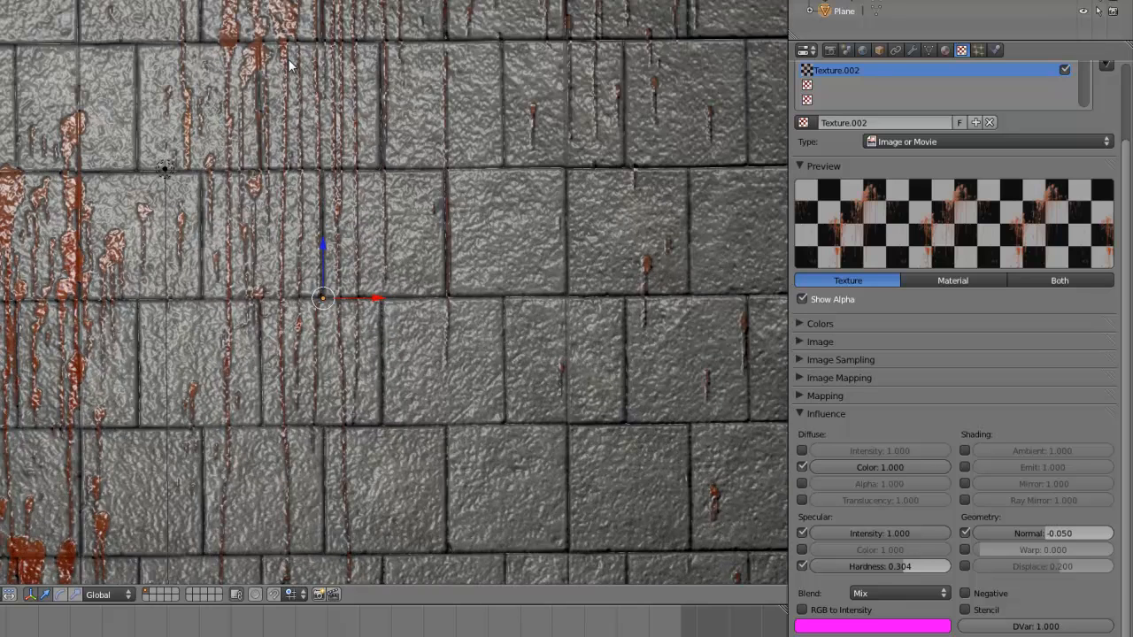
left_click(964, 610)
scroll(336, 327, "down", 3)
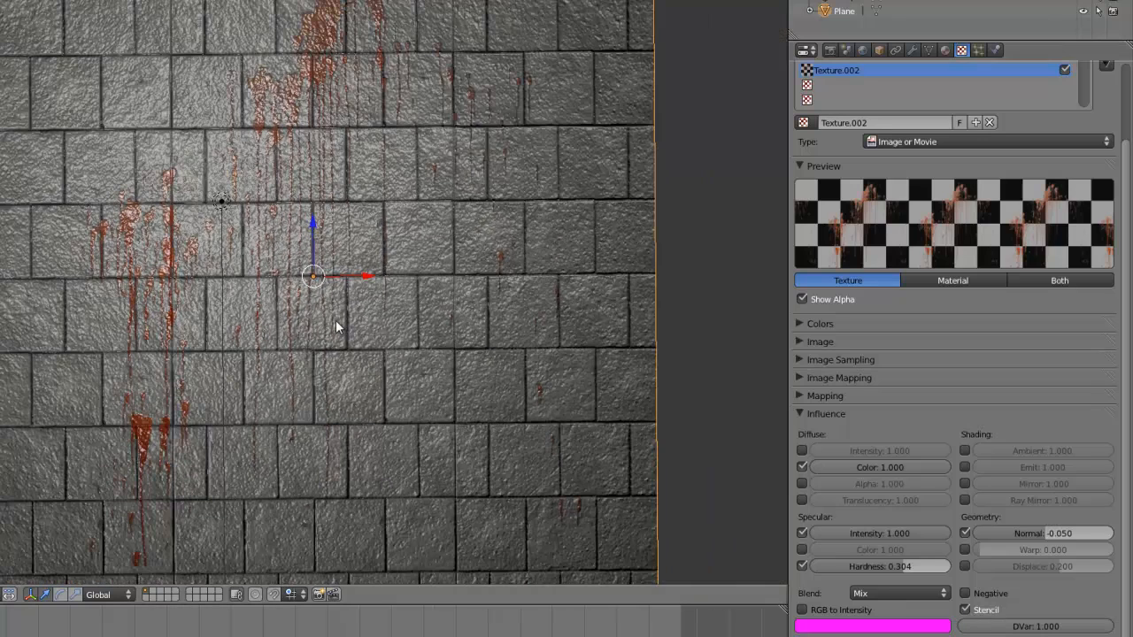
Step: Reselect the plane and compare the stencilled blood with its Normal influence off and on
right_click(303, 285)
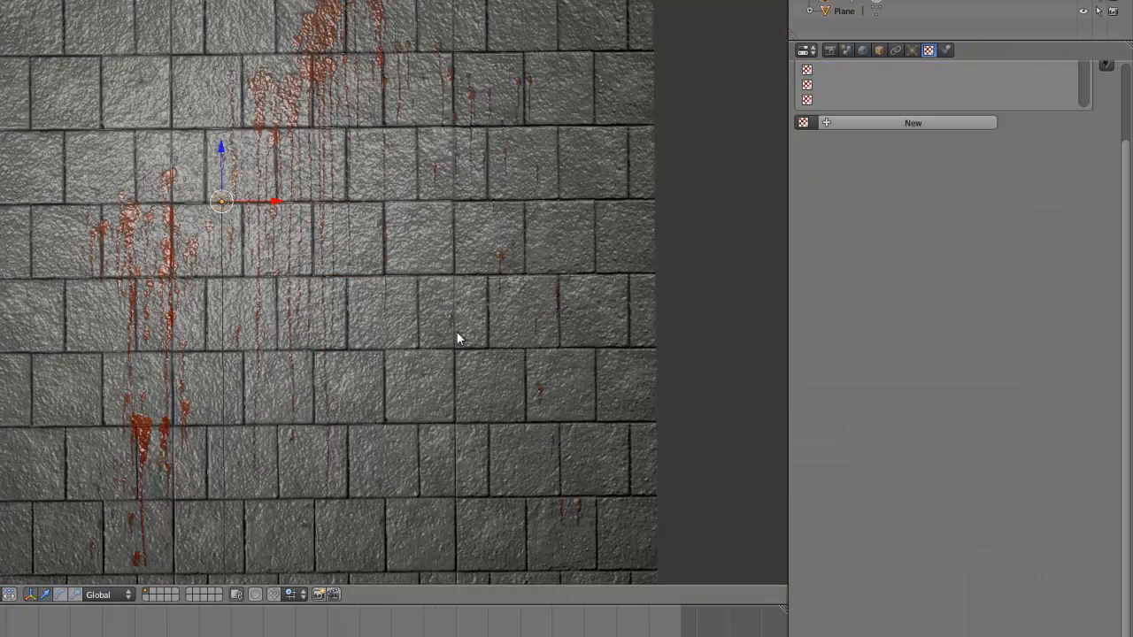
right_click(299, 263)
left_click(965, 533)
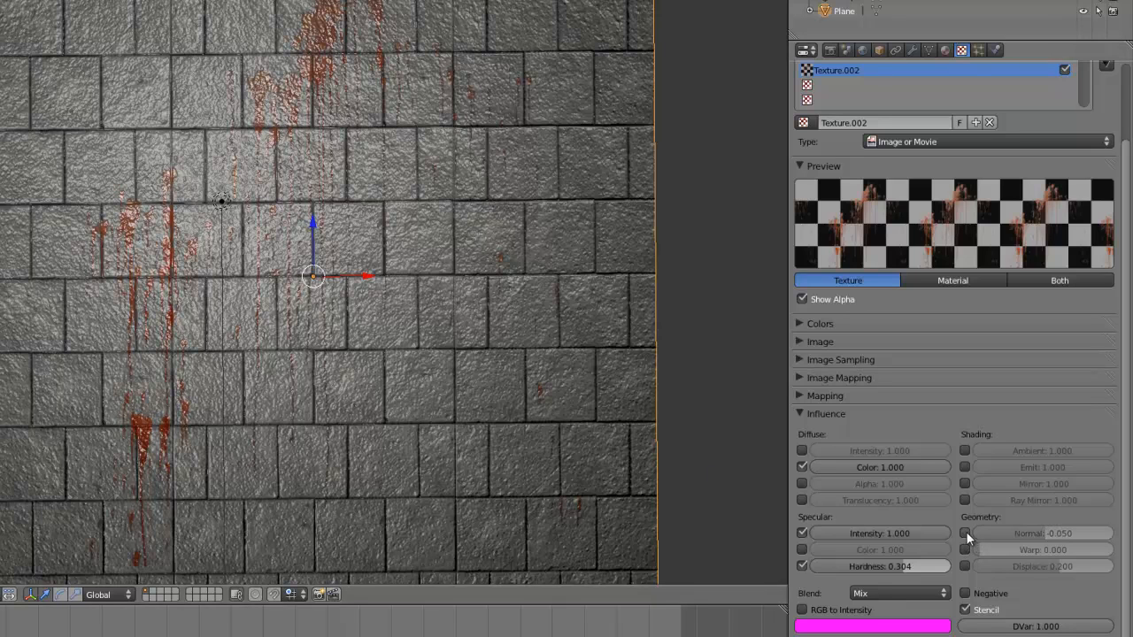
left_click(964, 533)
left_click(965, 533)
left_click(964, 533)
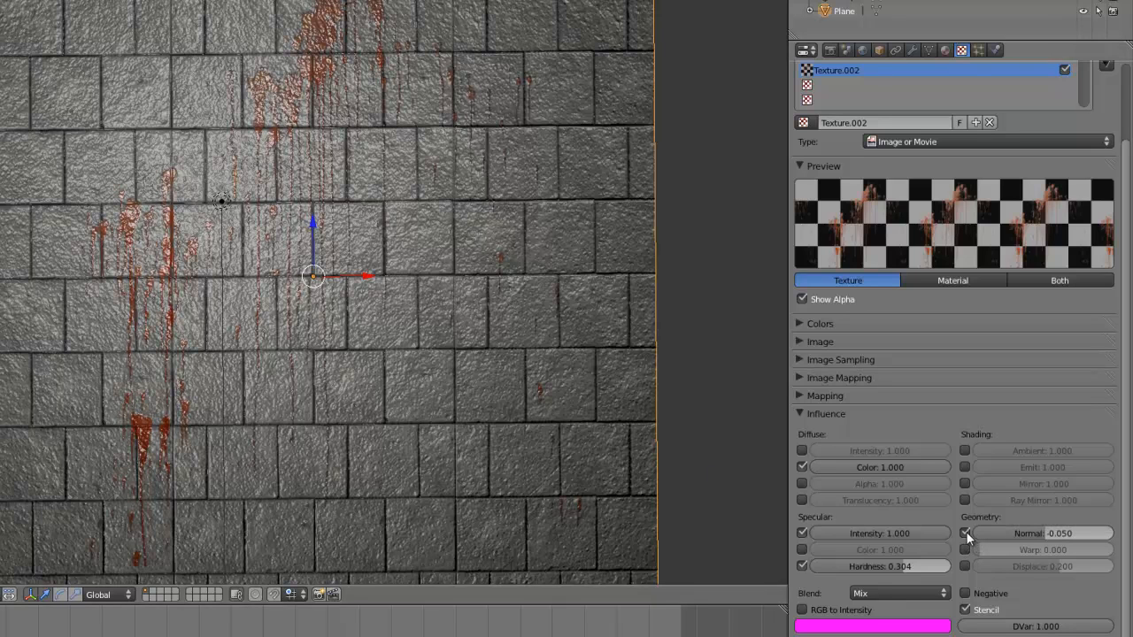
scroll(398, 282, "down", 2)
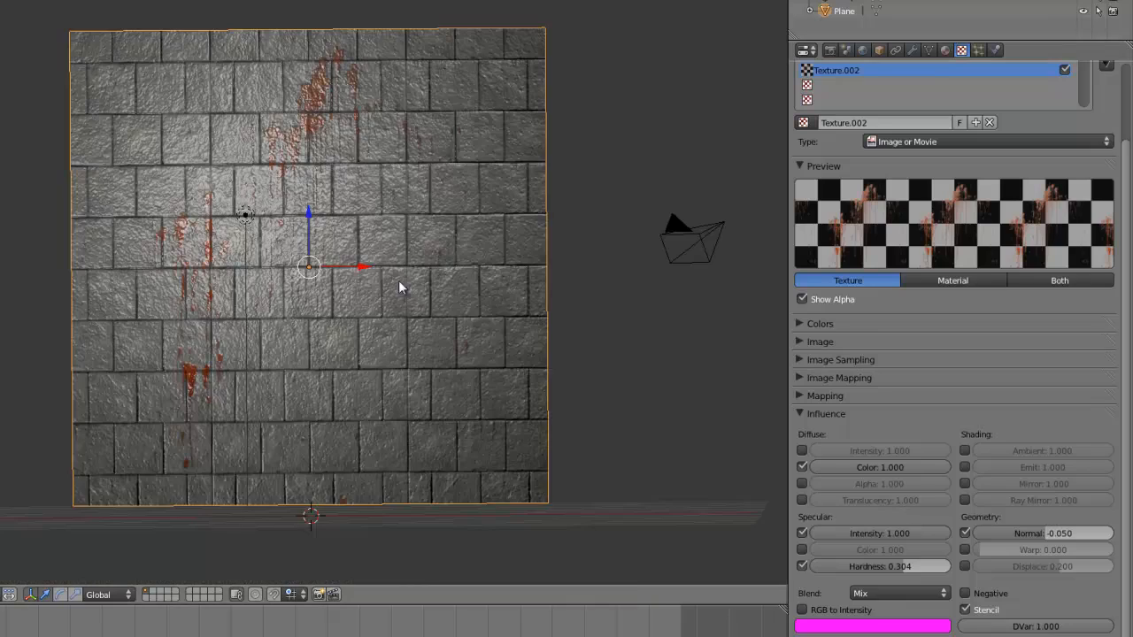
Step: Move the lamp across the wall, ending with a shift of about 0.65 in X and -0.27 in Z, and reselect the plane
right_click(247, 218)
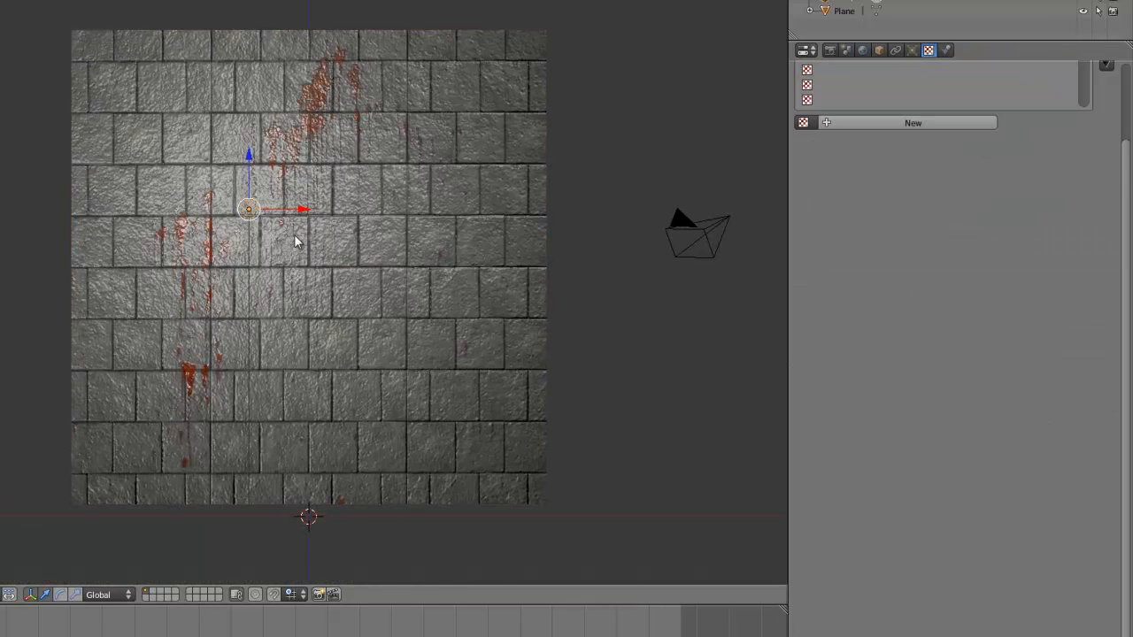
scroll(296, 240, "up", 1)
key("g")
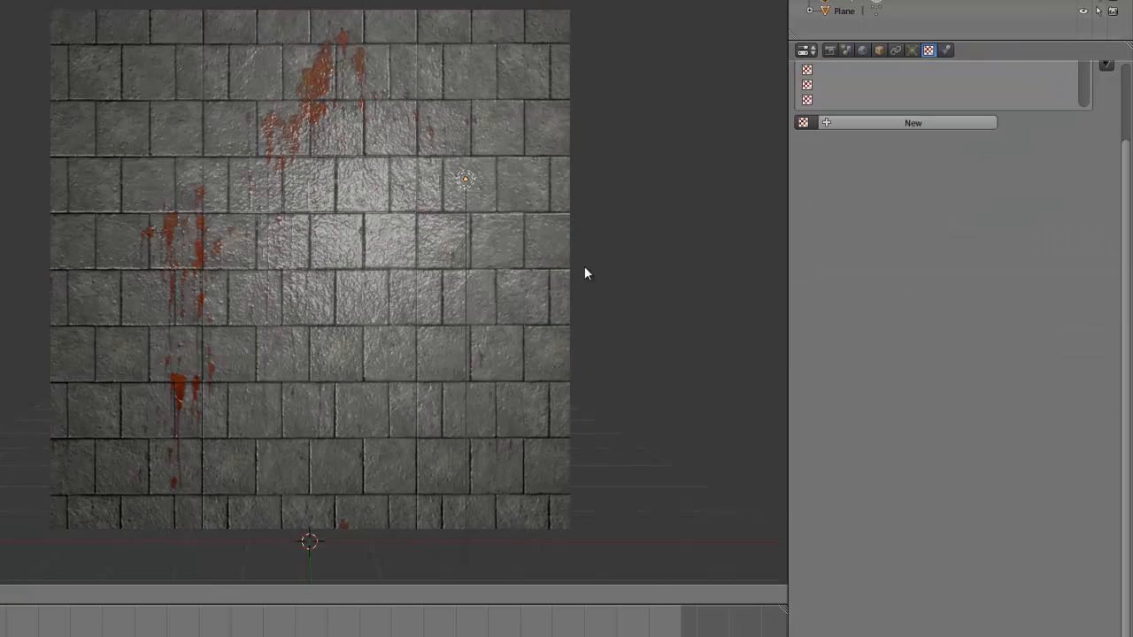
right_click(366, 281)
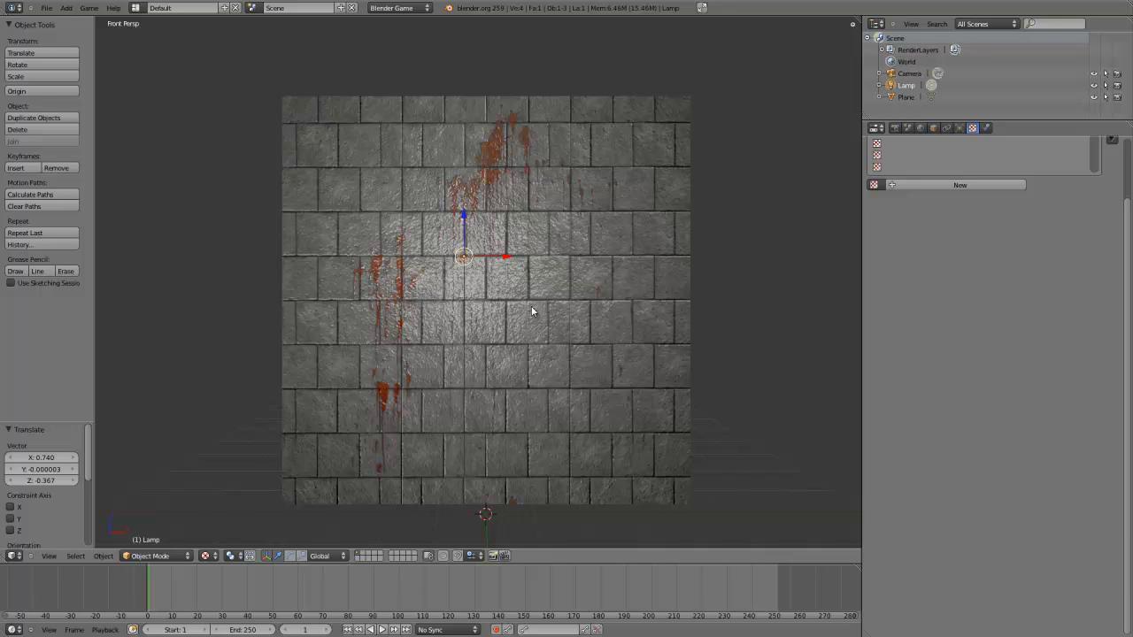
key("g")
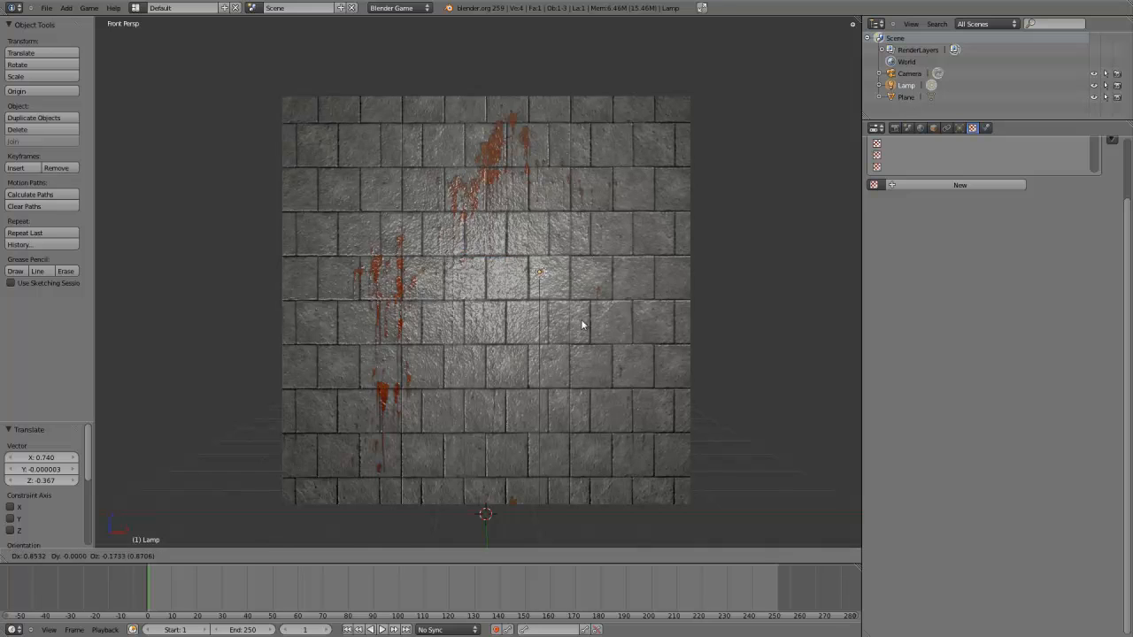
left_click(581, 321)
right_click(667, 324)
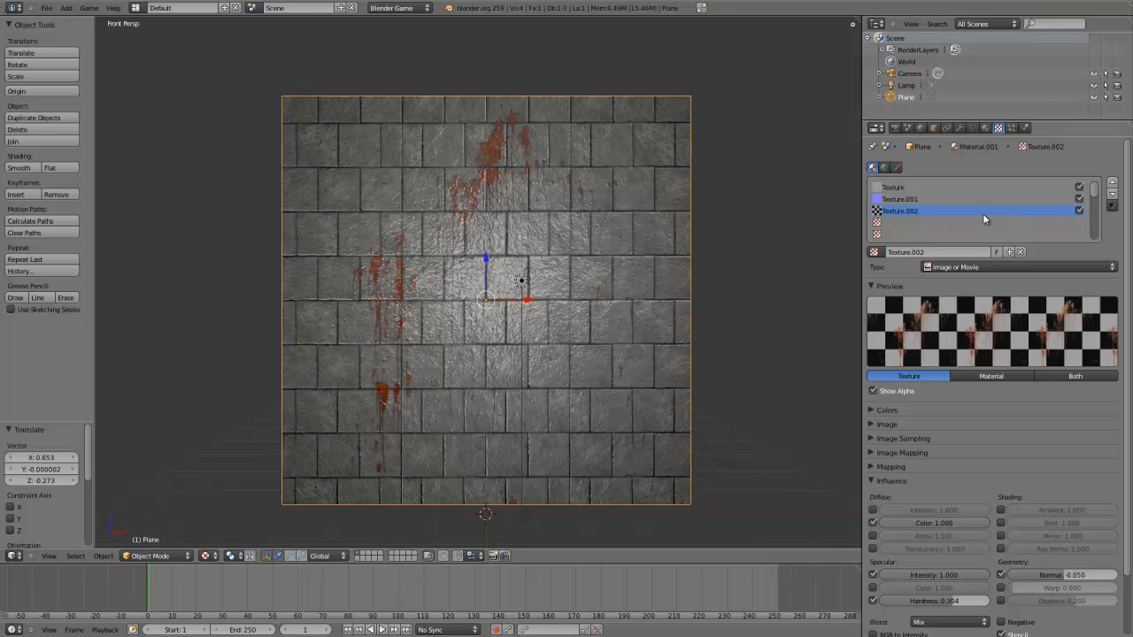
Step: Try Texture.002 in the first and second texture slots, and return it to the third slot below Texture.001
scroll(560, 225, "up", 3)
scroll(679, 251, "down", 2)
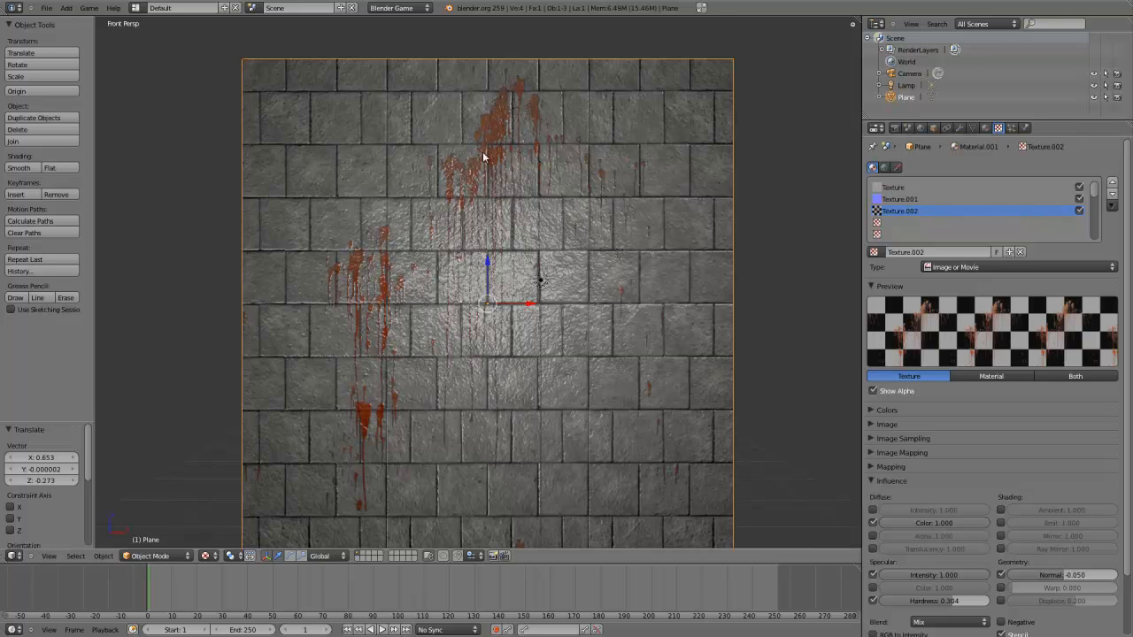
left_click(1111, 182)
left_click(1112, 183)
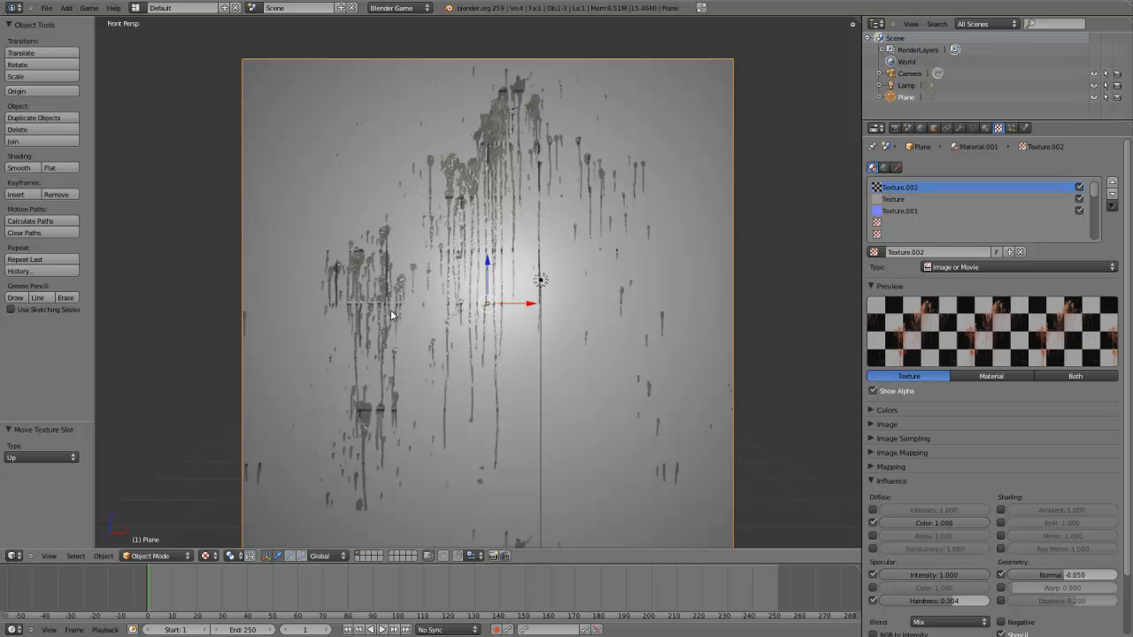
left_click(1114, 195)
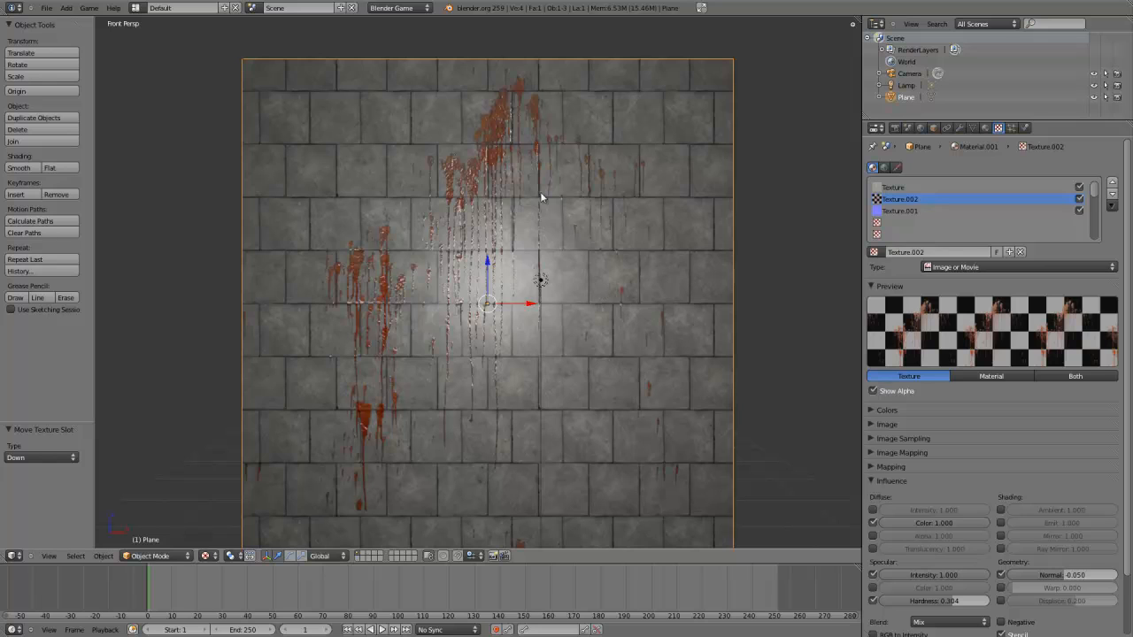
left_click(1113, 193)
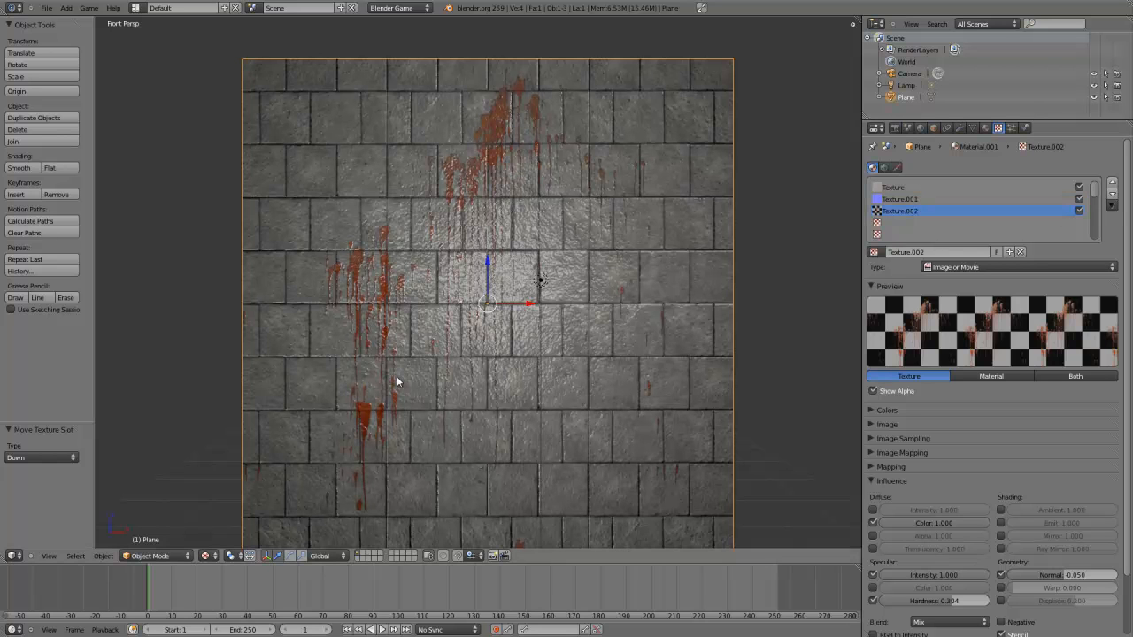
Step: Select the lamp and shift it over the wall by about 0.27 in X and -0.64 in Z
scroll(397, 380, "down", 3)
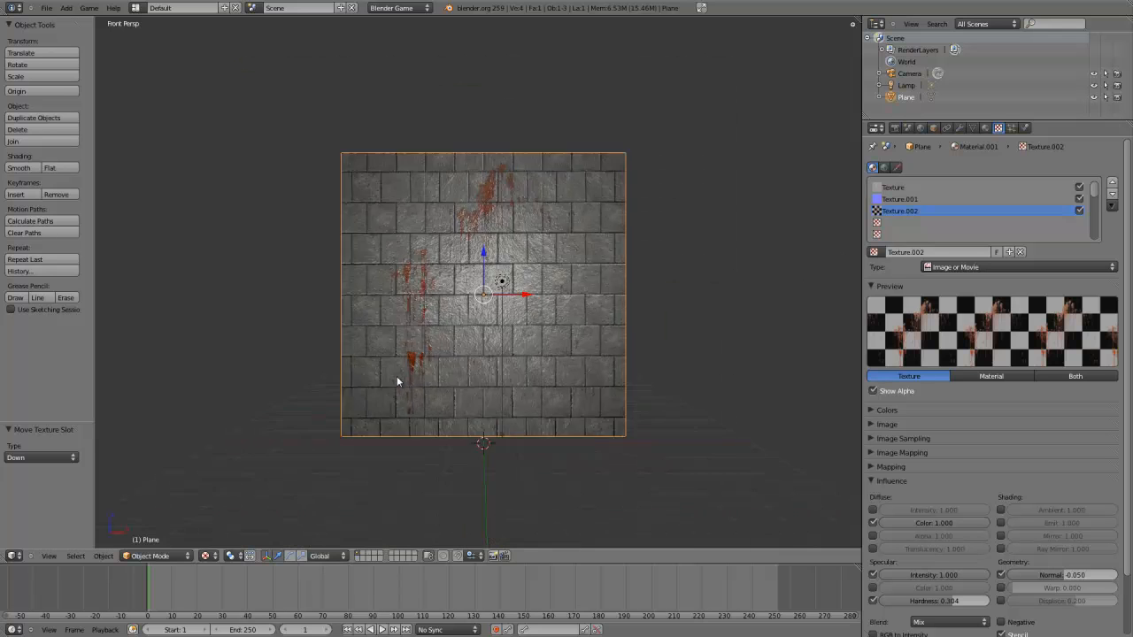
scroll(396, 381, "up", 4)
scroll(397, 380, "down", 2)
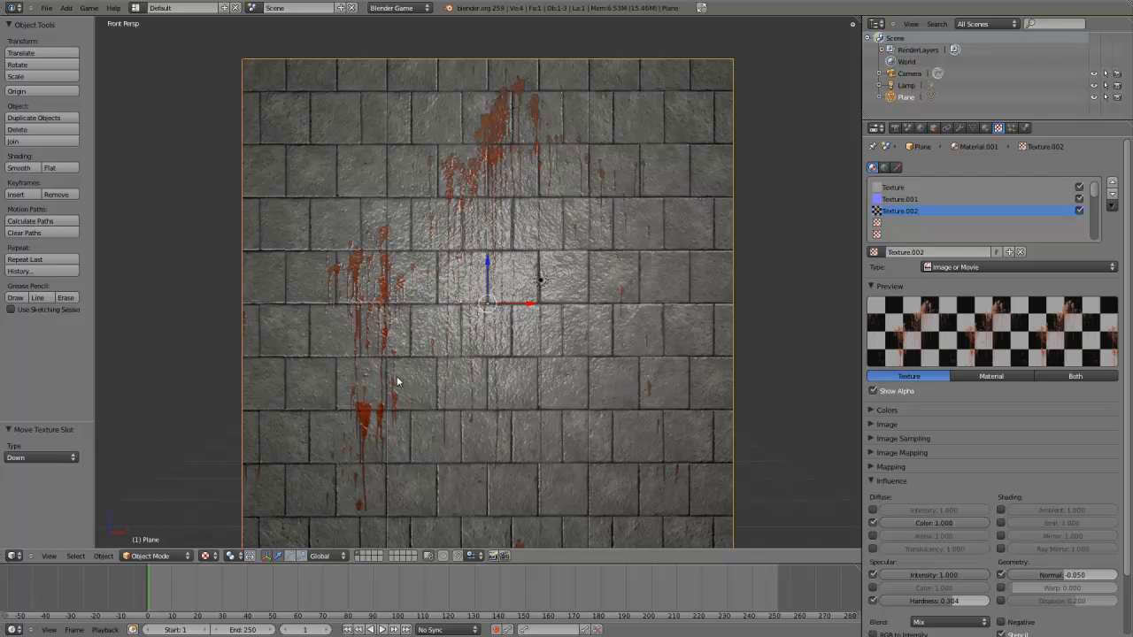
scroll(490, 377, "down", 2)
scroll(531, 283, "up", 2)
right_click(540, 281)
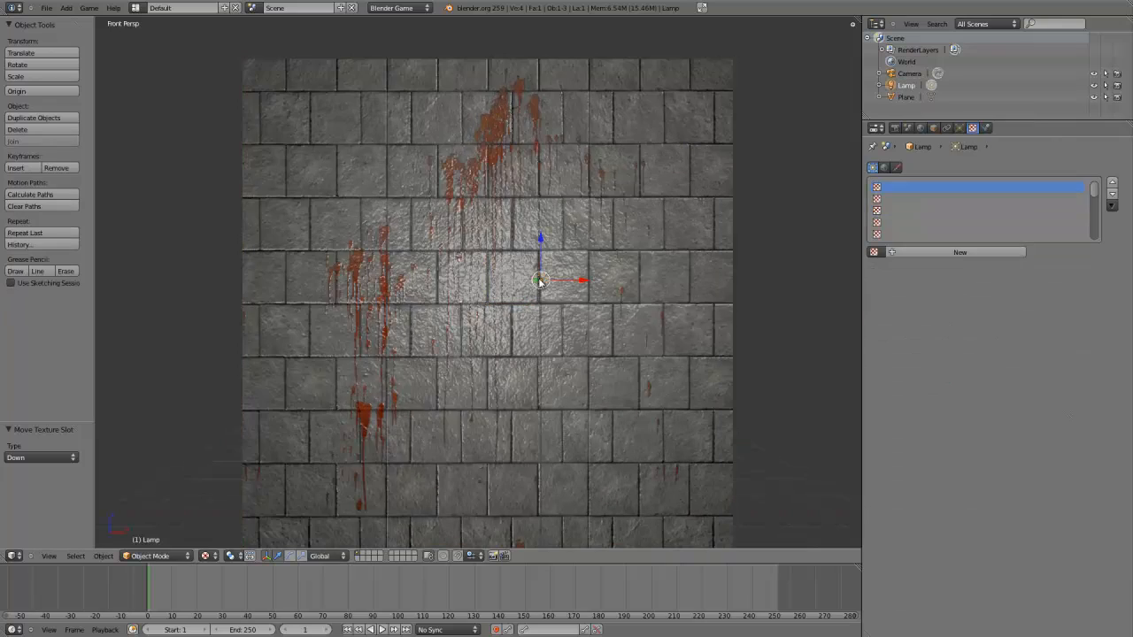
key("g")
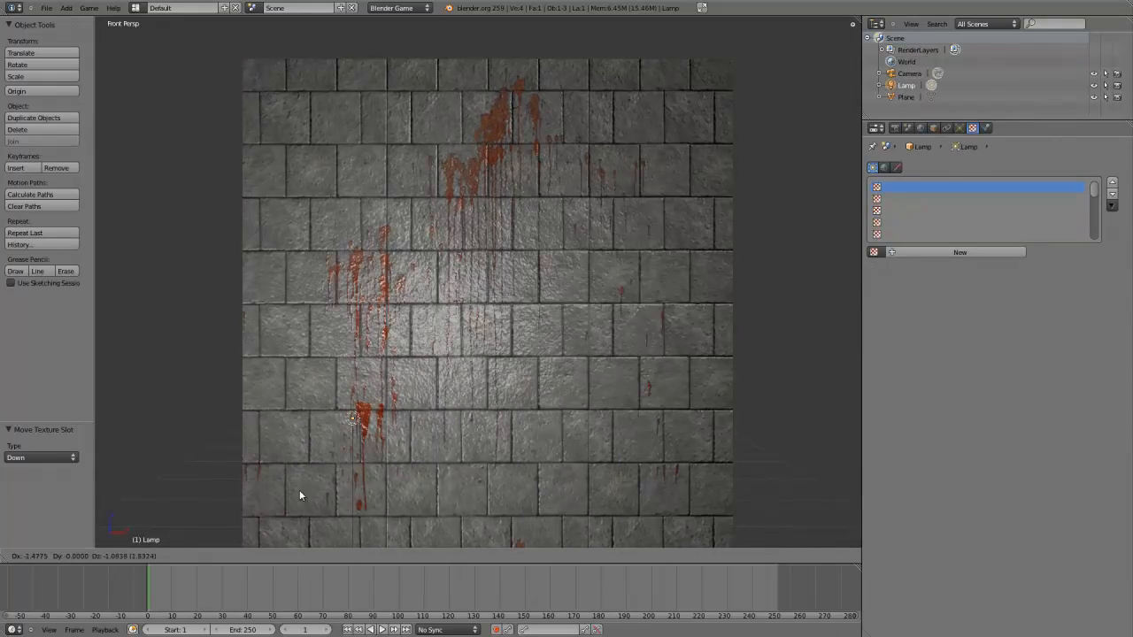
left_click(601, 437)
Step: Move the lamp about -0.58 in X and 0.61 in Z to light the middle of the wall
scroll(531, 349, "down", 2)
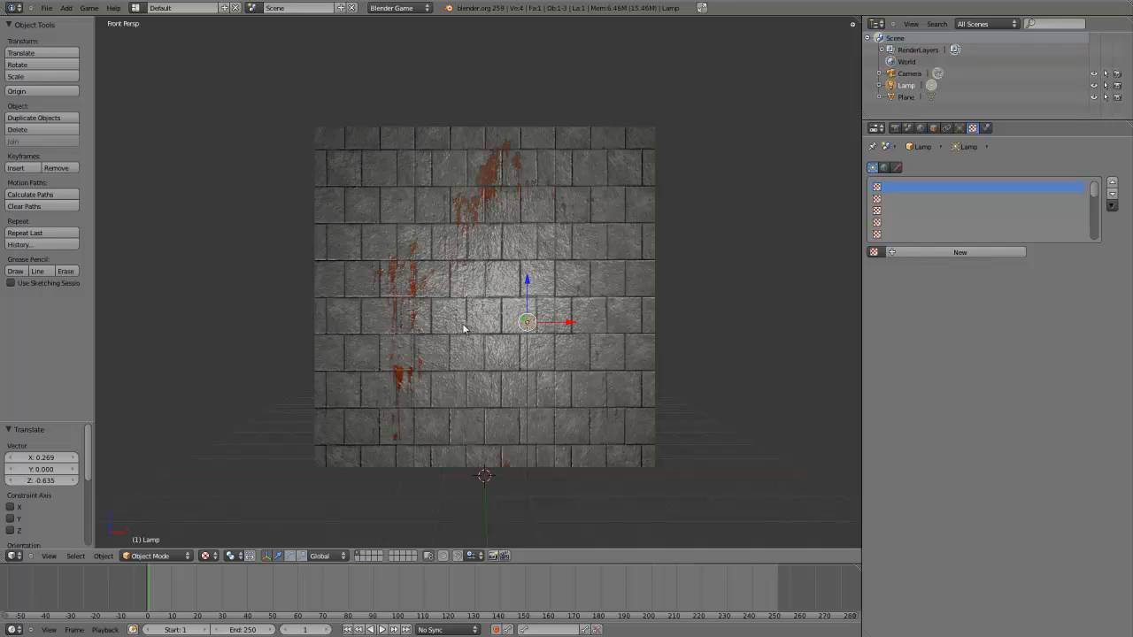
key("g")
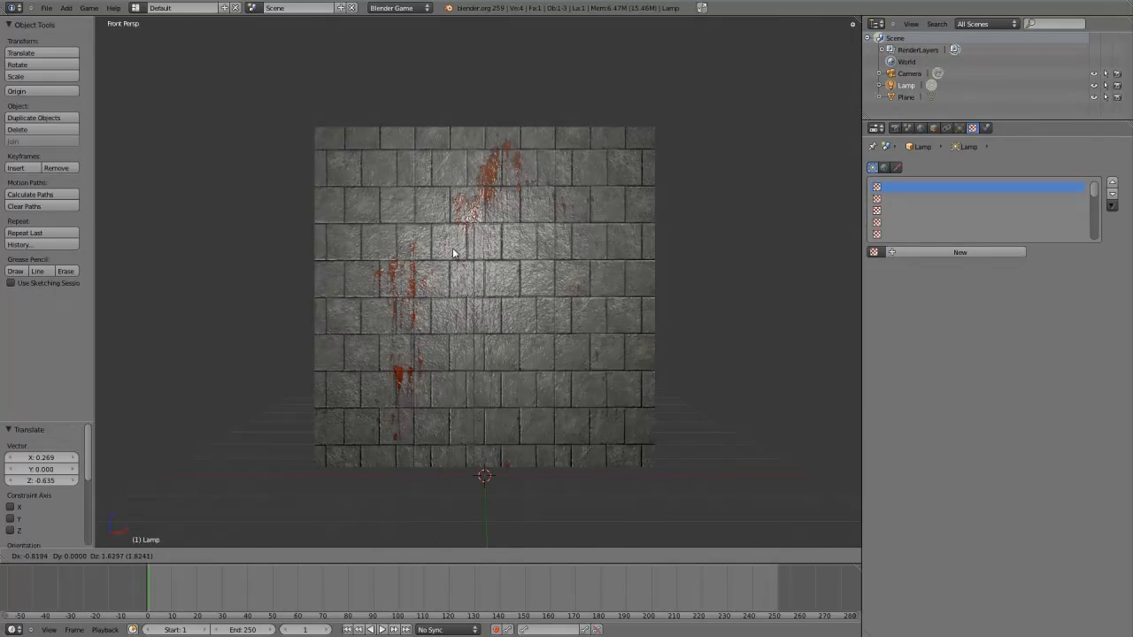
left_click(429, 289)
Step: Render the scene's current frame from the camera
scroll(591, 260, "up", 1)
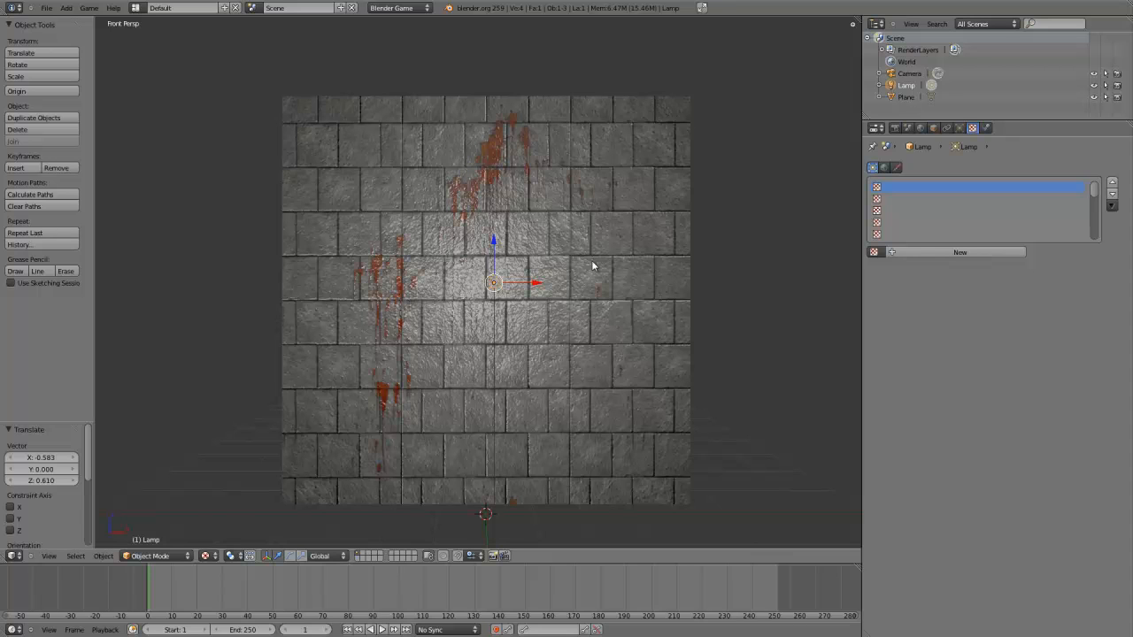
scroll(592, 265, "down", 1)
scroll(592, 265, "up", 1)
key("F12")
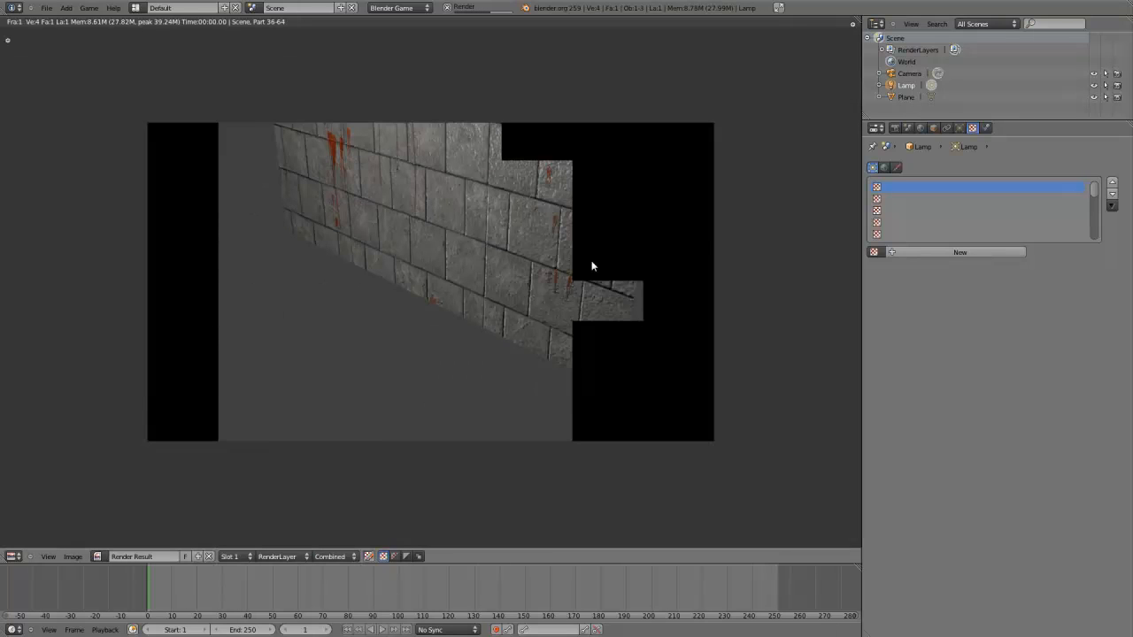